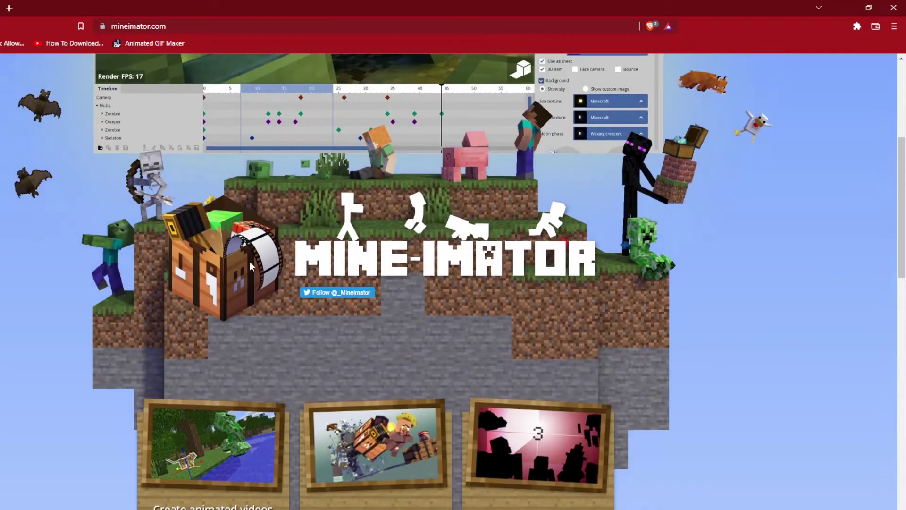
scroll(423, 328, down, 7)
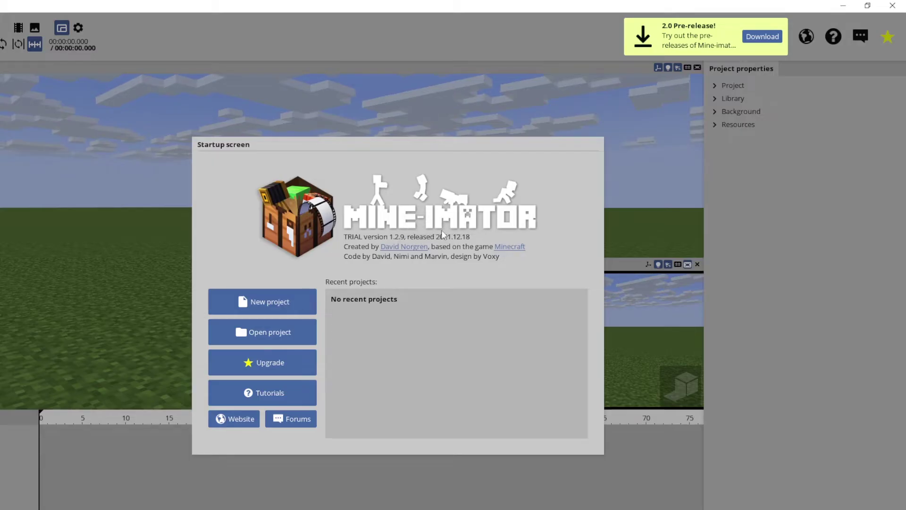
Try to create a new project named ":)" with author AGS and description ":)"
click(276, 302)
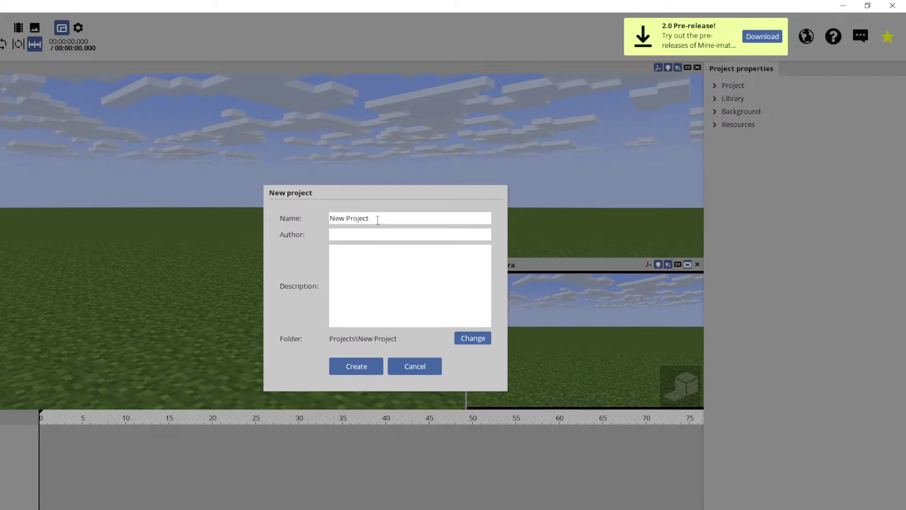
text(:))
click(362, 235)
text(AGS)
click(362, 262)
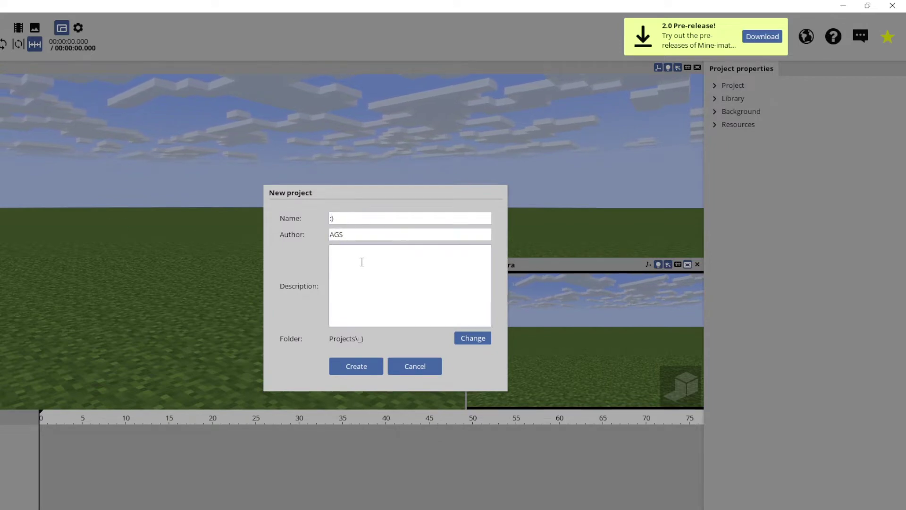
click(357, 367)
click(456, 320)
Try to create the project under the name ":)."
click(349, 219)
text(.)
click(358, 367)
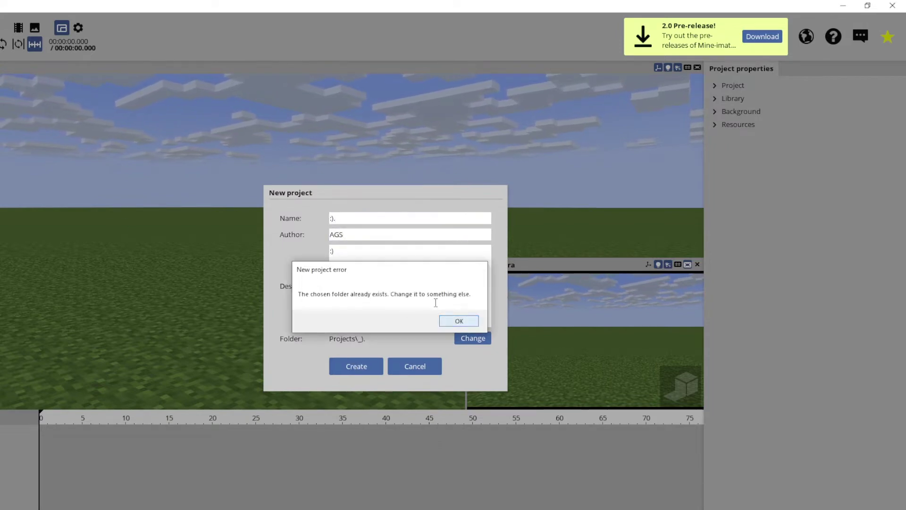
click(457, 321)
Change the new project's name to "hello" and create it
drag(330, 219, 334, 235)
text(hello)
click(356, 369)
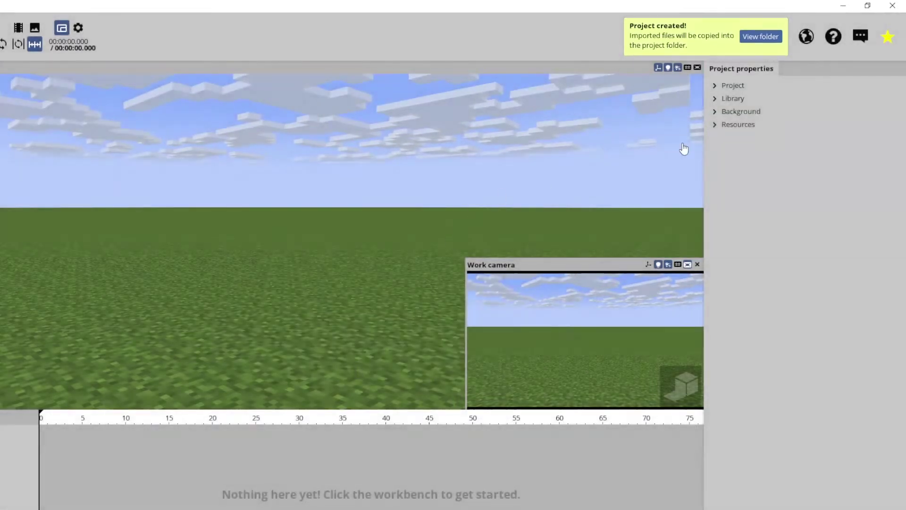
Set the project's export size to FHD 1080p (1920x1080)
click(715, 86)
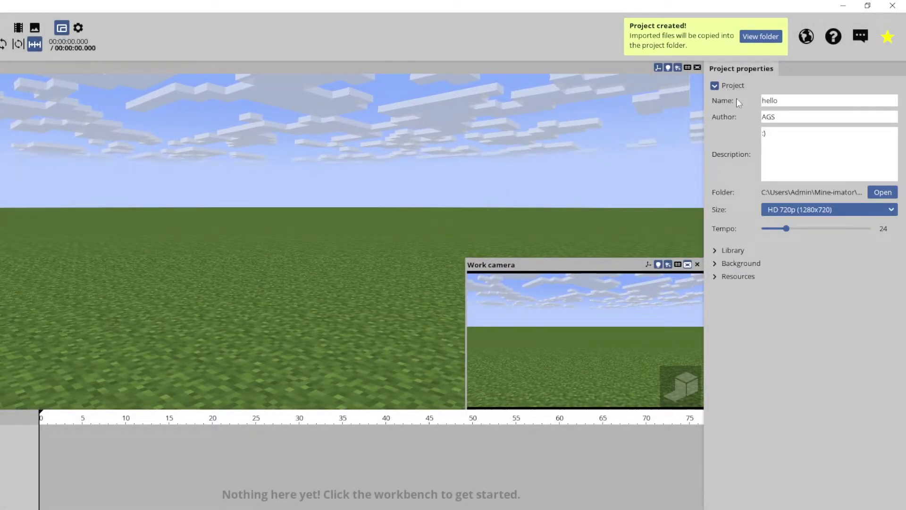
click(802, 213)
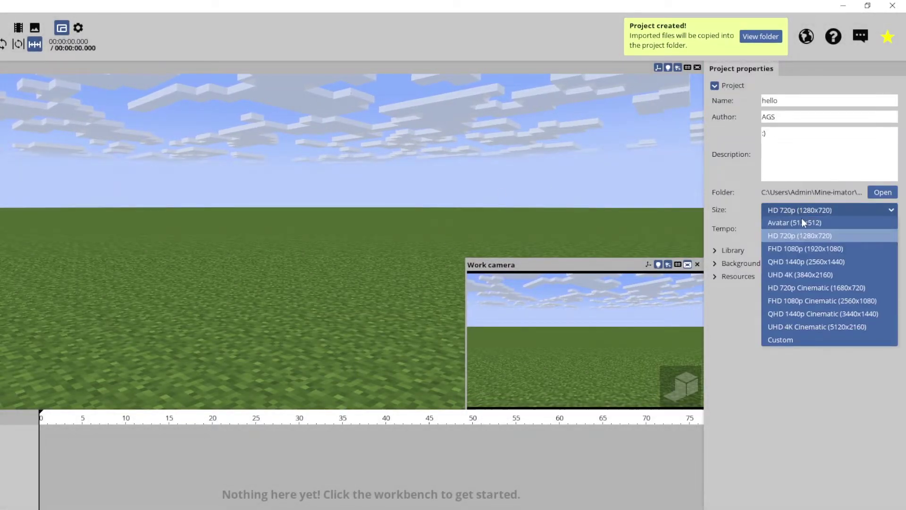
click(805, 248)
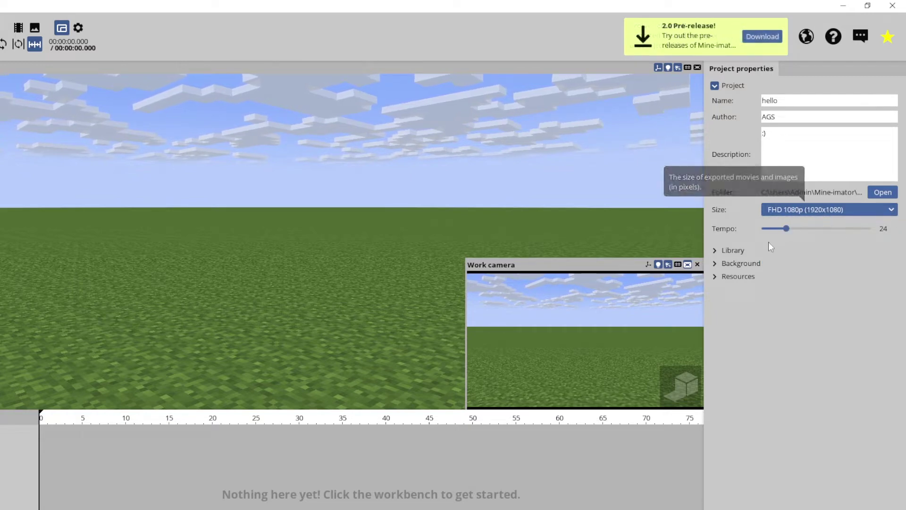
Look over the project's Library section and its option for adding items
click(716, 251)
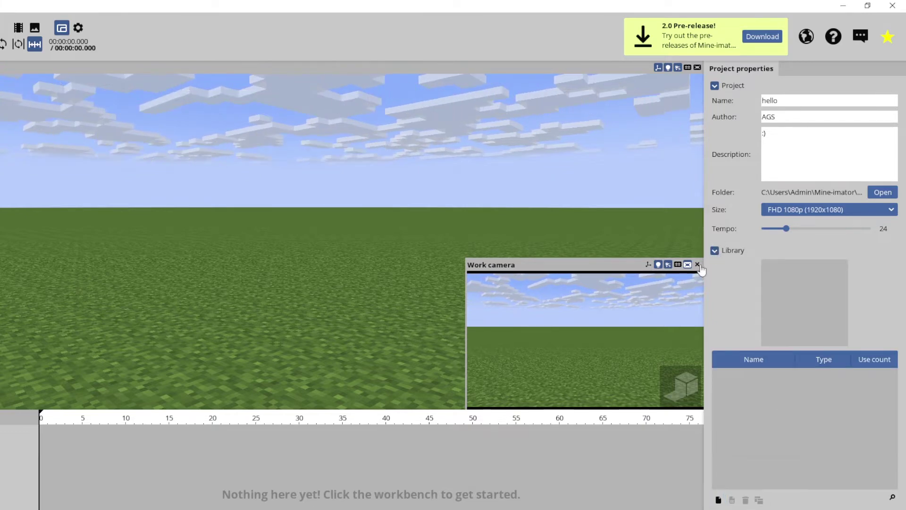
click(719, 500)
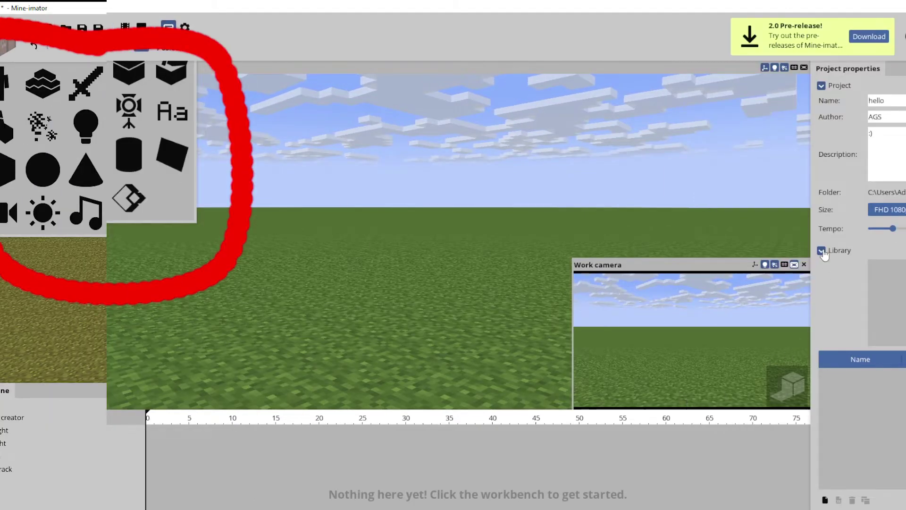
click(715, 252)
Try the custom image option in the background settings and glance back at the Library section
click(719, 263)
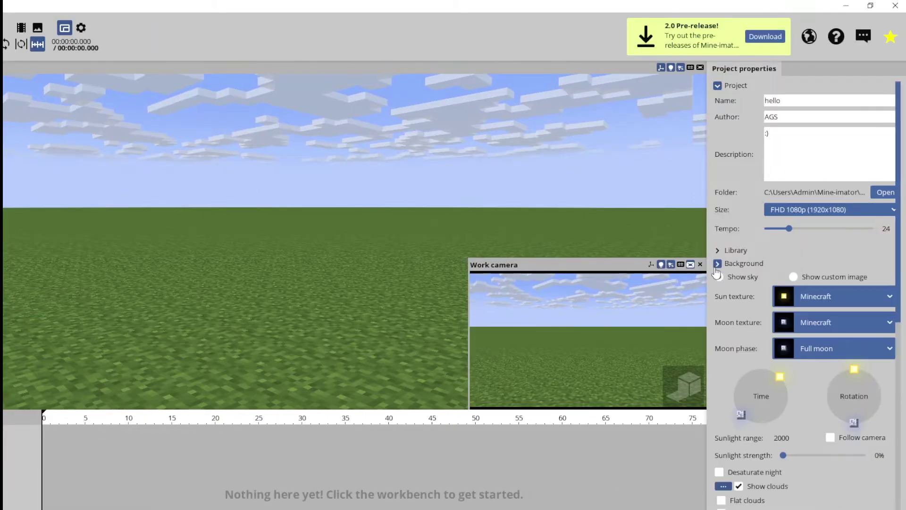
click(787, 276)
click(752, 278)
click(793, 279)
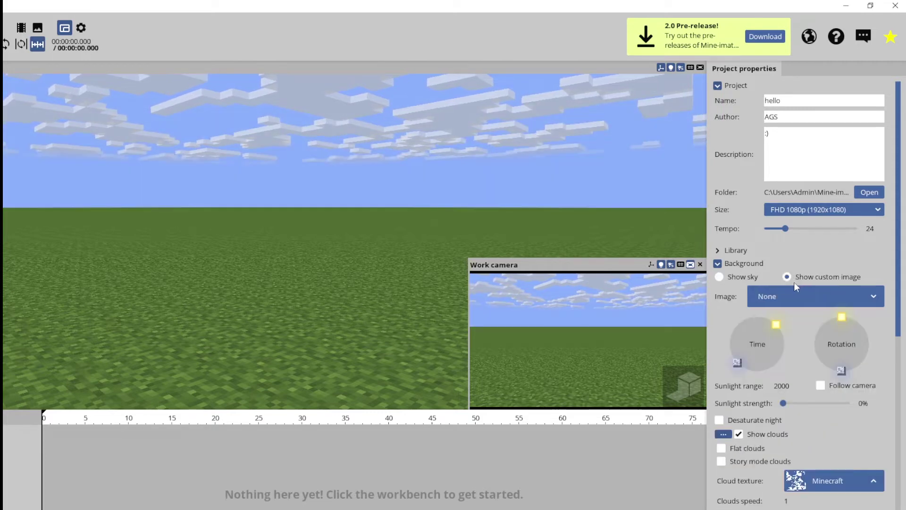
click(738, 263)
click(722, 255)
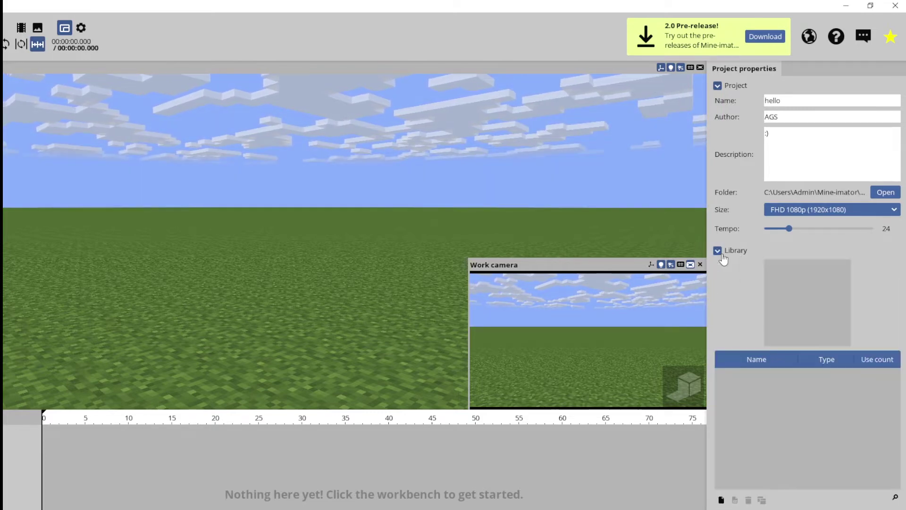
click(731, 257)
Reopen the background settings with the project details collapsed, and set the background to show the sky
click(717, 265)
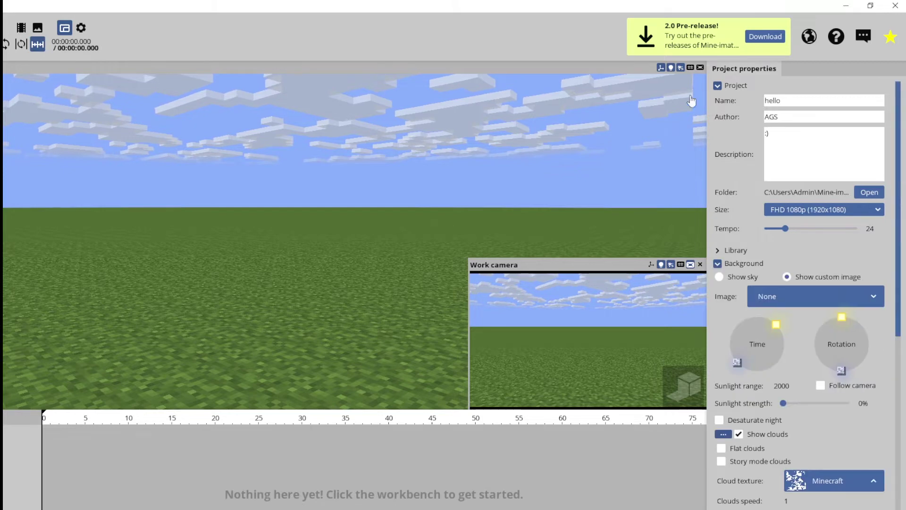
click(718, 86)
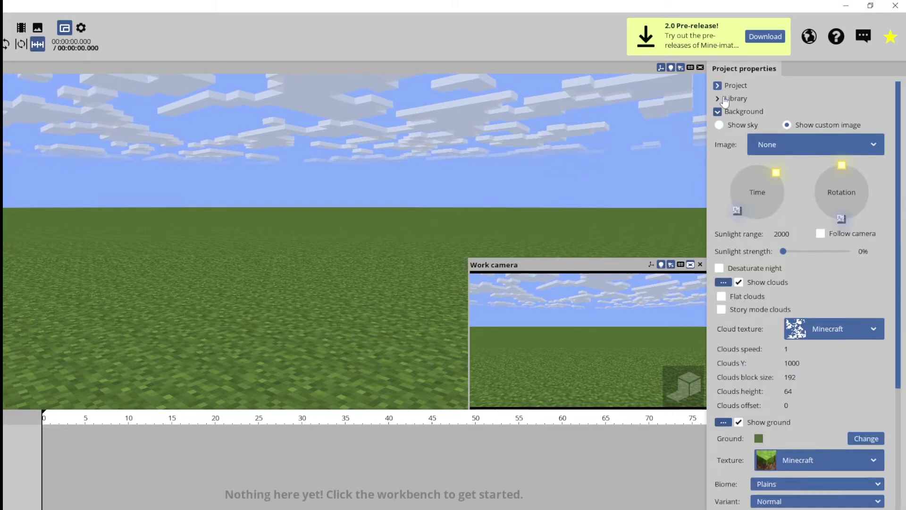
click(720, 125)
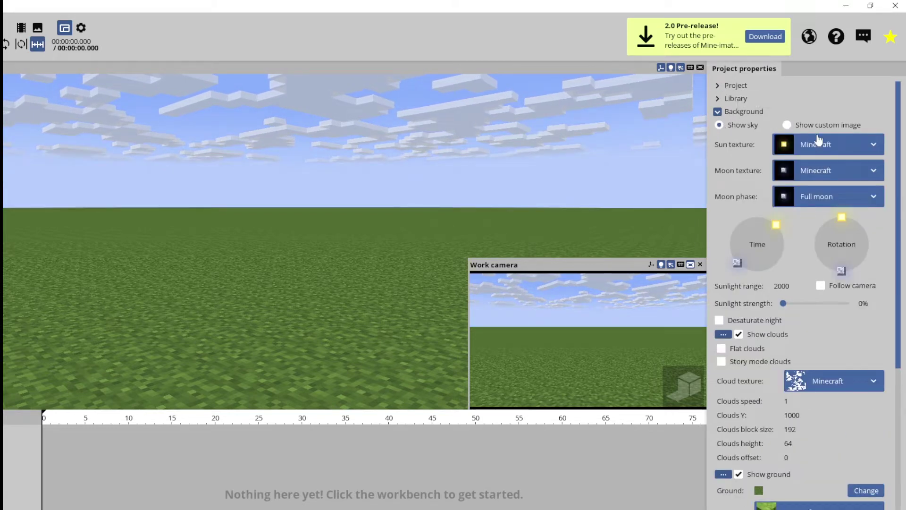
View the sun texture choices, then try the Waning gibbous moon phase and return it to Full moon
click(804, 147)
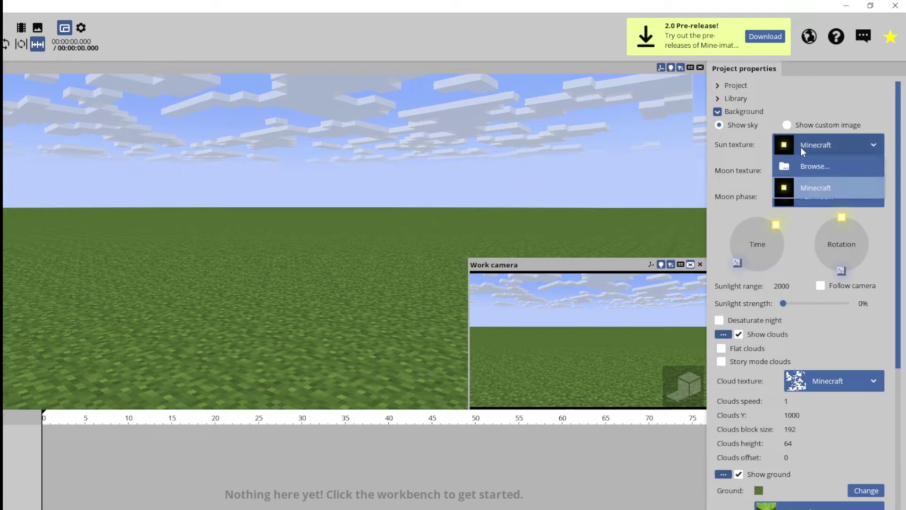
click(730, 152)
click(826, 198)
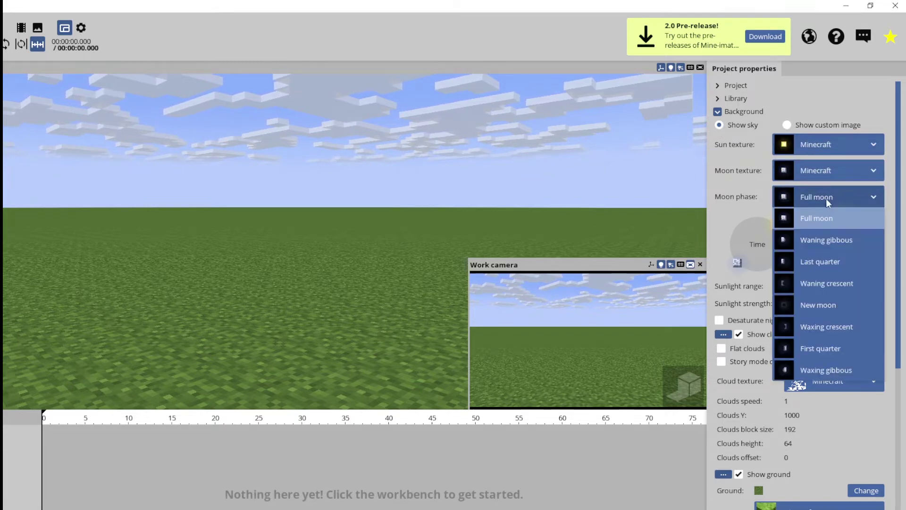
click(828, 239)
click(808, 198)
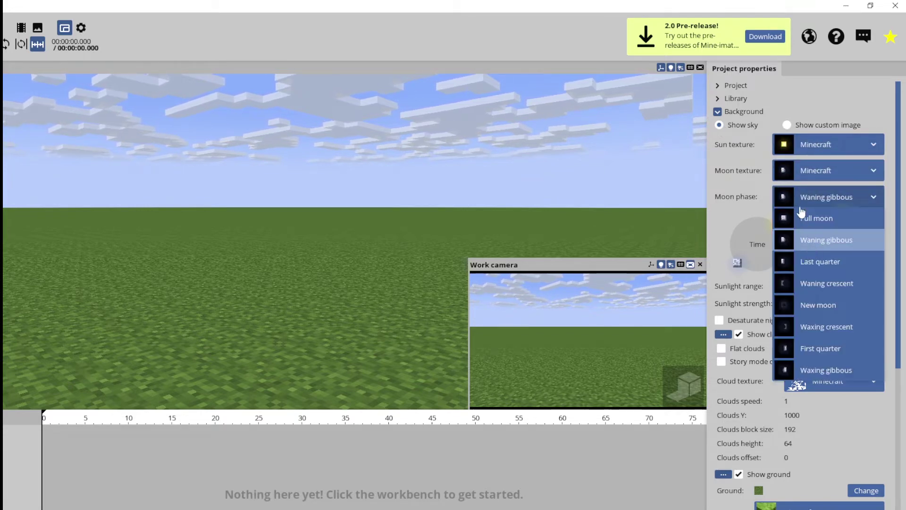
click(802, 198)
click(803, 198)
click(800, 218)
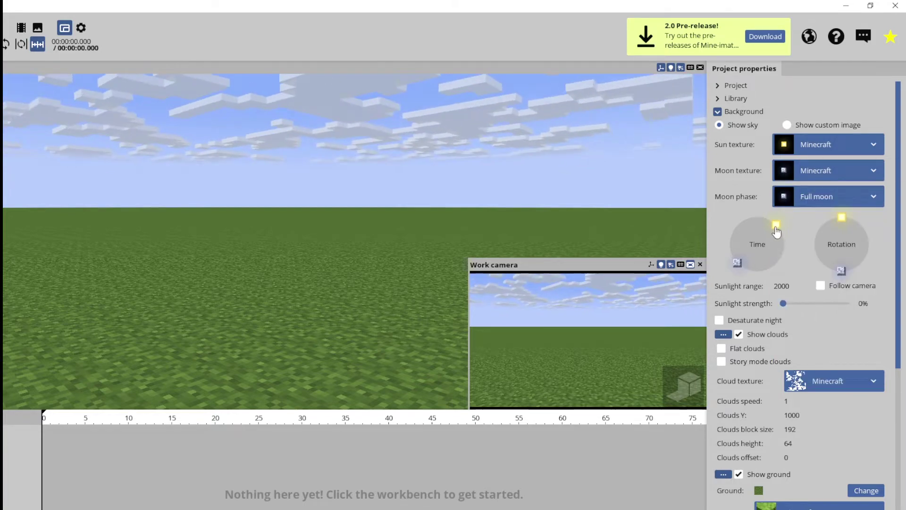
Set the sky time near midday and rotate the sun about half a turn, with Follow camera off
mouse_move(773, 226)
mouse_down()
mouse_move(782, 243)
mouse_move(737, 231)
mouse_move(755, 224)
mouse_move(774, 248)
mouse_move(760, 239)
mouse_move(762, 227)
mouse_up()
mouse_move(842, 270)
mouse_down()
mouse_move(819, 251)
mouse_move(835, 229)
mouse_up()
right_drag(306, 178, 306, 212)
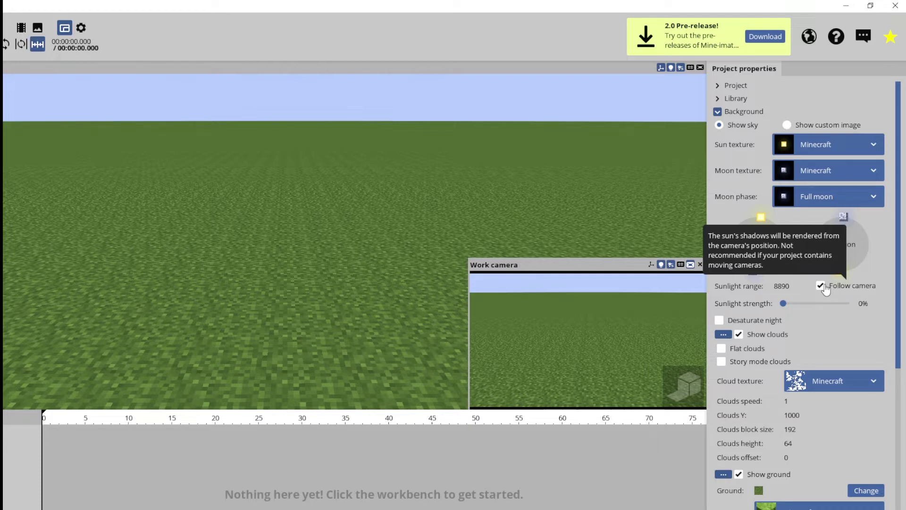
click(822, 286)
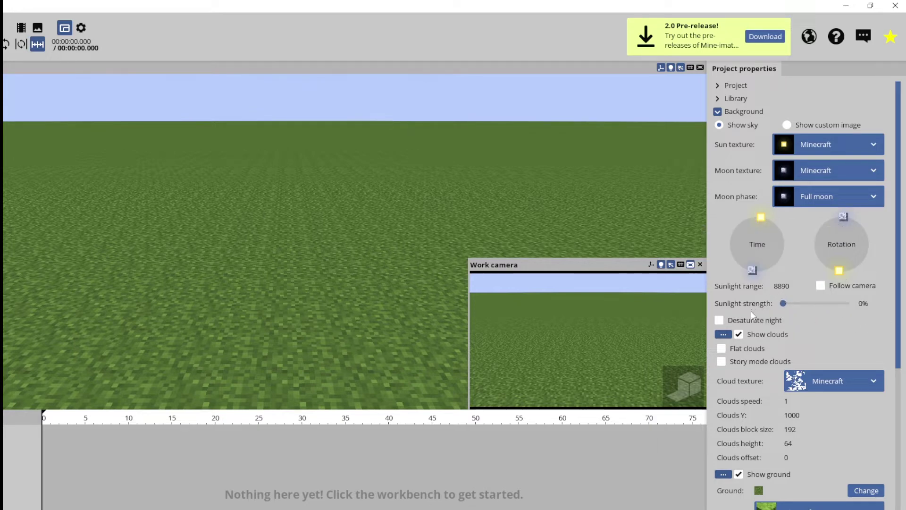
Try switching Desaturate night on and the clouds off, restoring both options
click(746, 325)
click(746, 324)
click(724, 334)
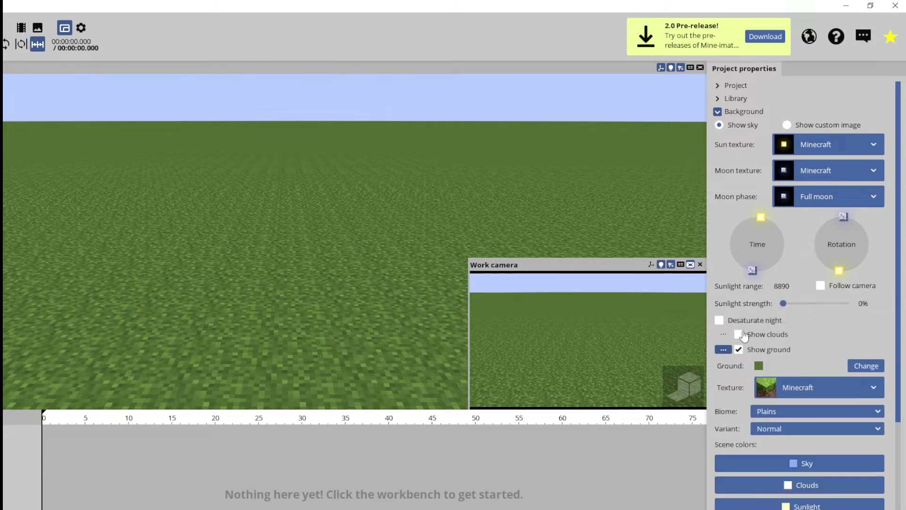
click(724, 334)
Try the Flat clouds and Story mode clouds options on the sky, leaving both off
right_drag(559, 282, 558, 255)
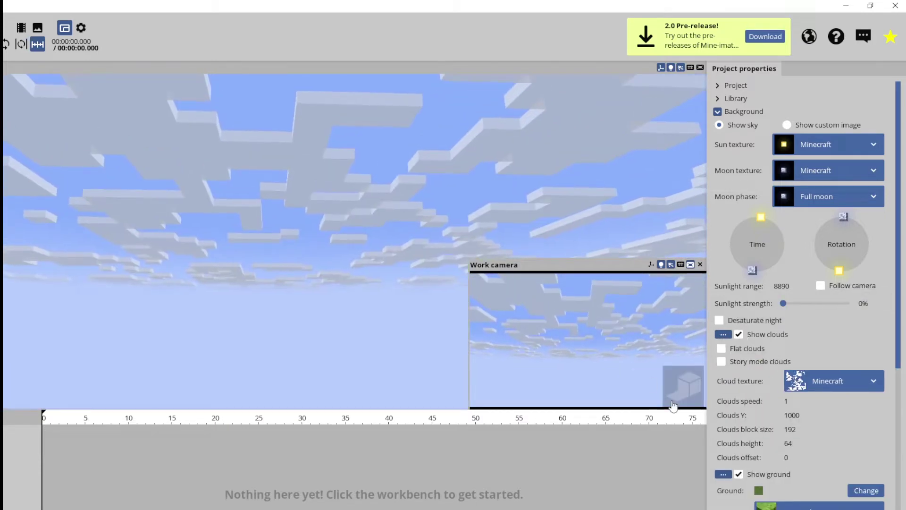
click(721, 348)
click(721, 361)
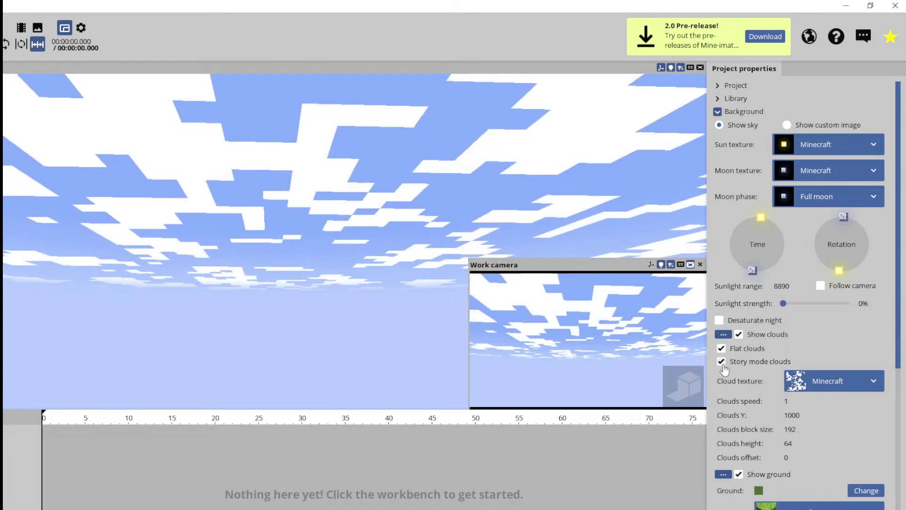
click(722, 360)
click(722, 349)
click(721, 349)
click(722, 349)
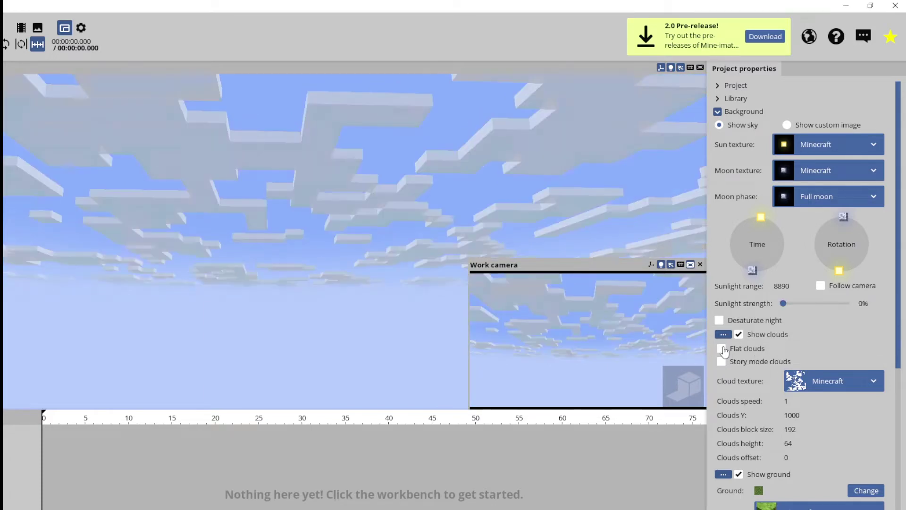
Set the clouds' speed to 11.90, Y to 1670, block size to 702, height to 472 and offset to 180
drag(813, 401, 864, 402)
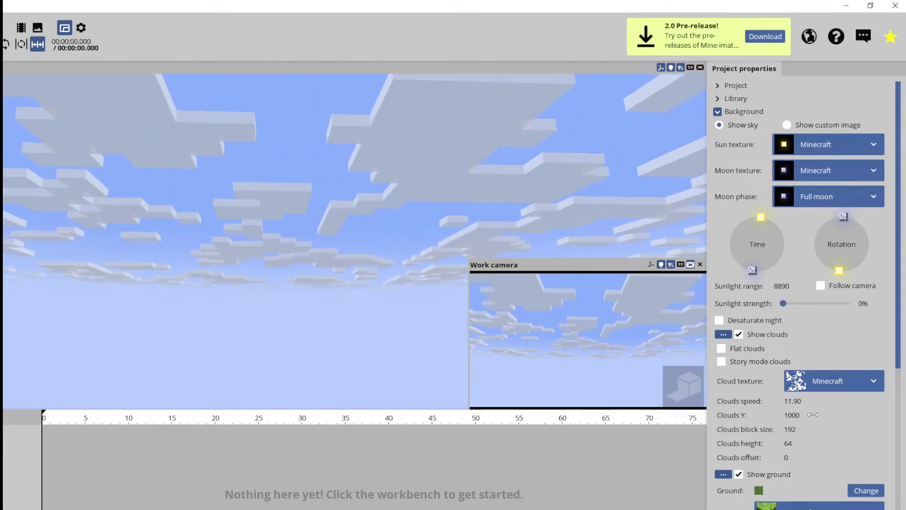
drag(804, 416, 862, 441)
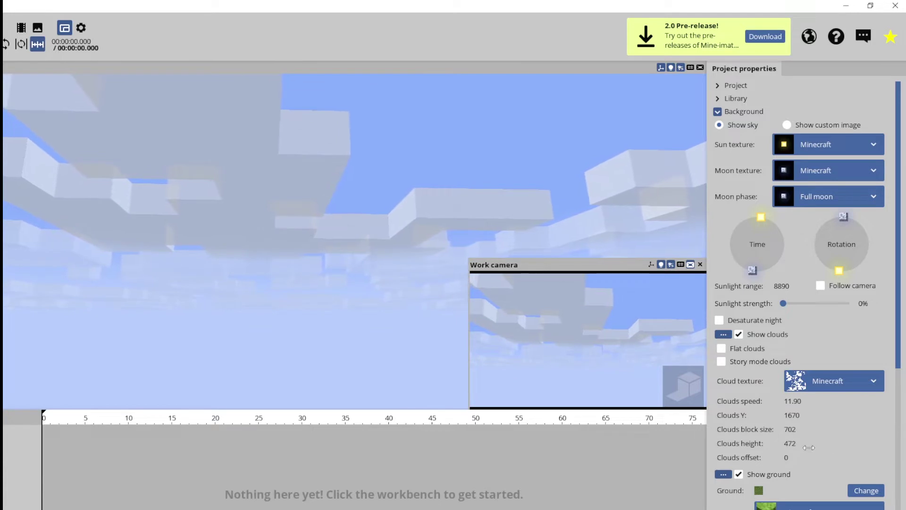
drag(788, 457, 803, 432)
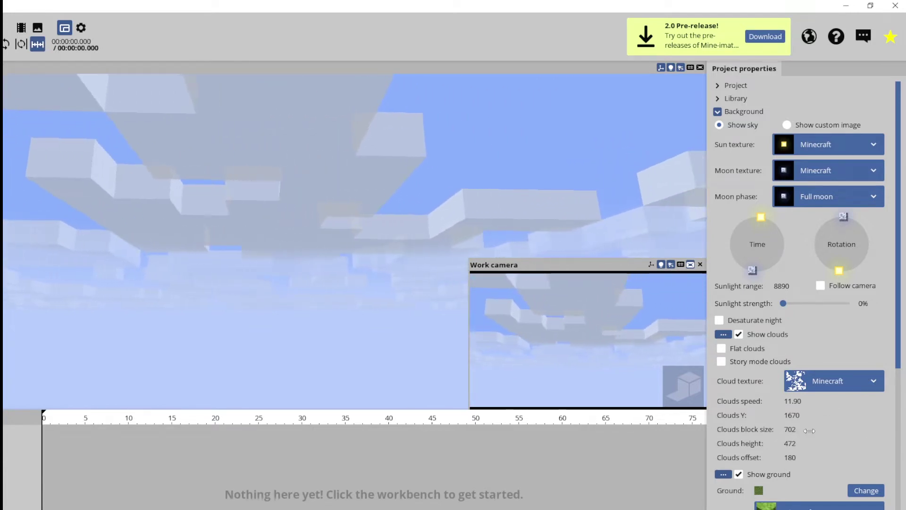
Toggle the ground's visibility and try a brown trapdoor block as the ground
click(739, 474)
click(744, 476)
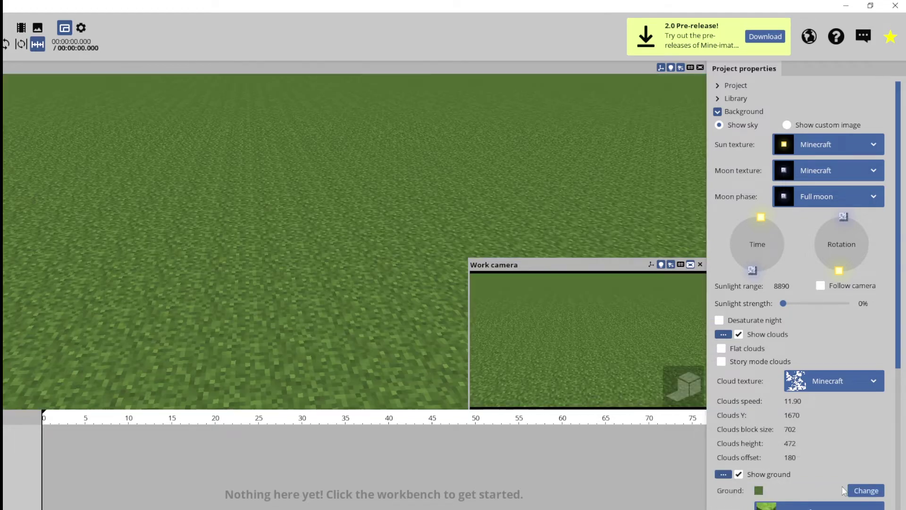
click(864, 490)
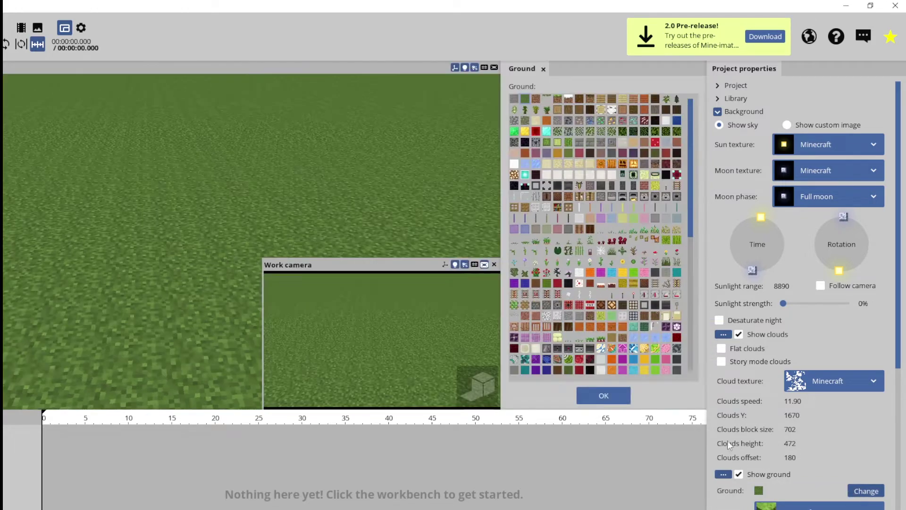
click(537, 206)
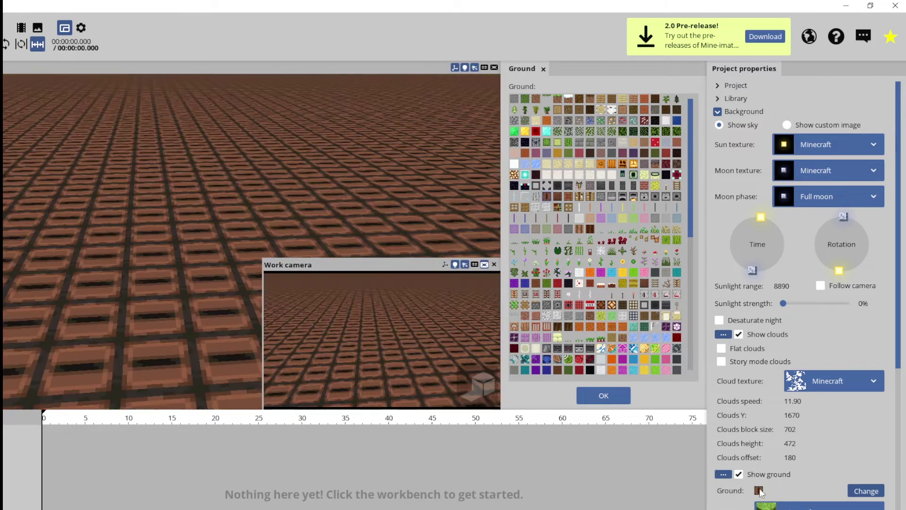
click(768, 506)
click(719, 500)
Set the ground's biome to Savanna and check its colour in the viewport
scroll(803, 283, down, 3)
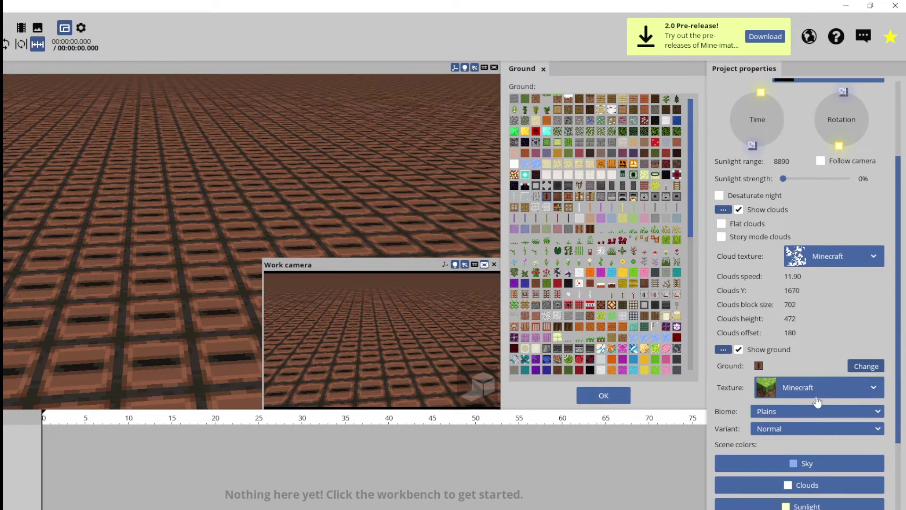
click(801, 410)
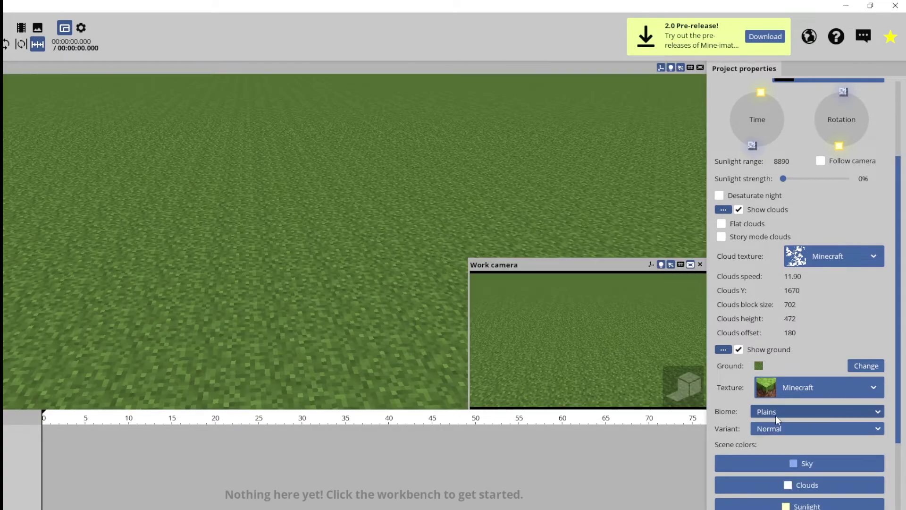
click(776, 416)
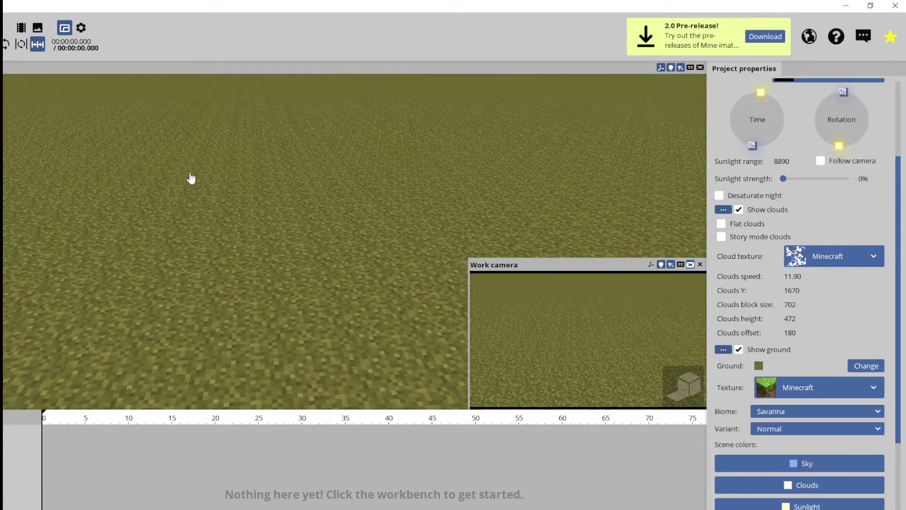
drag(190, 173, 134, 195)
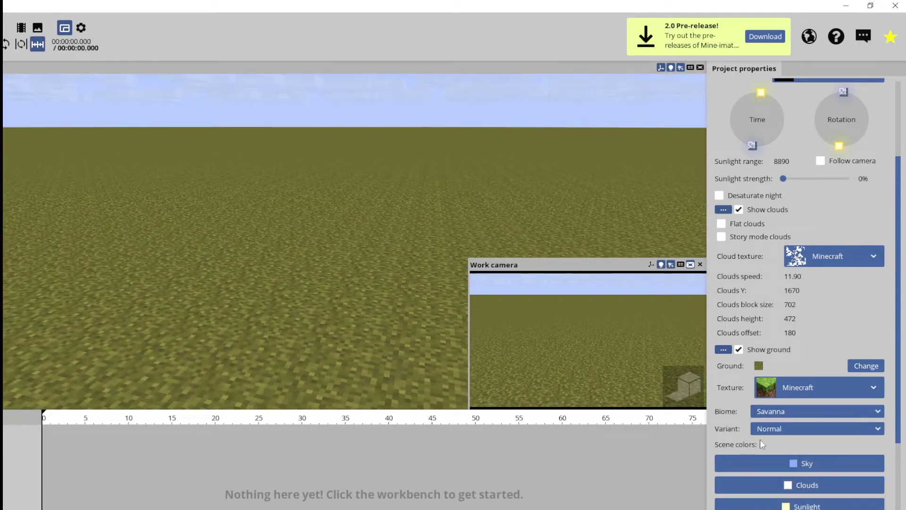
Toggle the fog effect several times while viewing the sky and horizon, leaving it off
scroll(901, 429, down, 3)
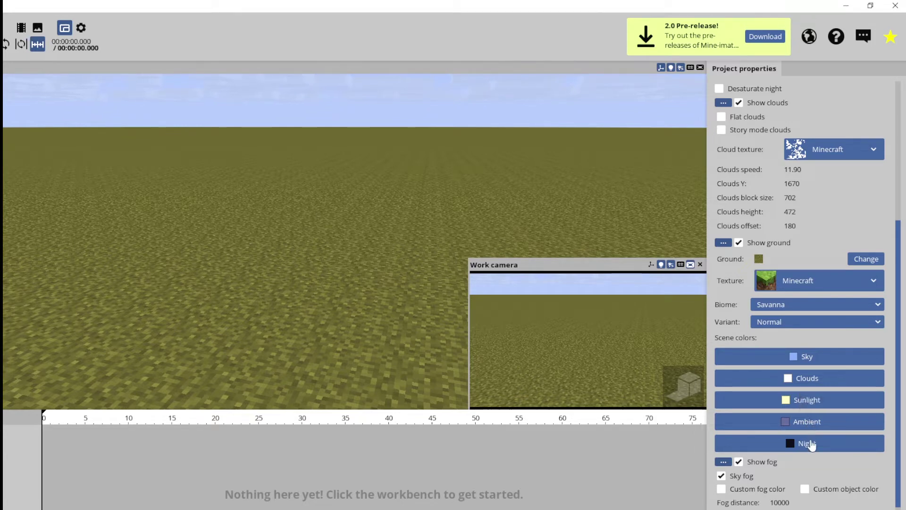
drag(305, 254, 304, 191)
click(738, 463)
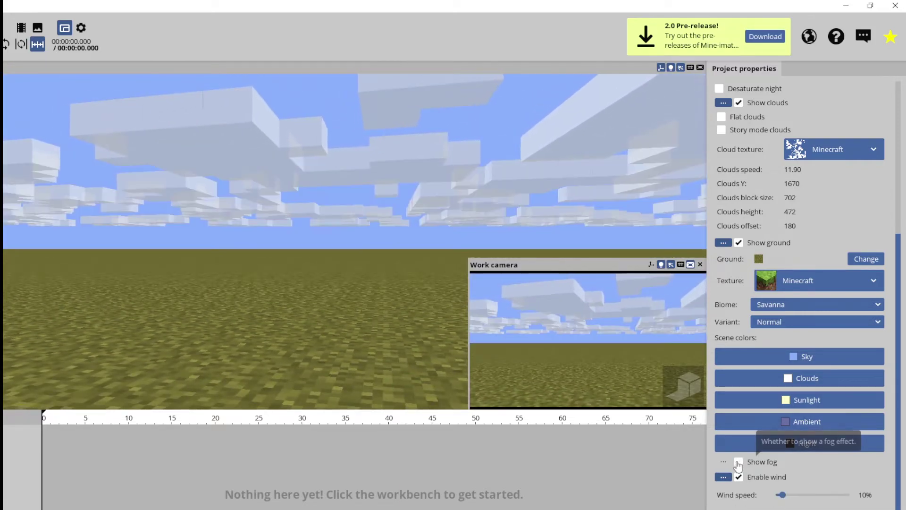
click(738, 463)
click(738, 462)
click(738, 463)
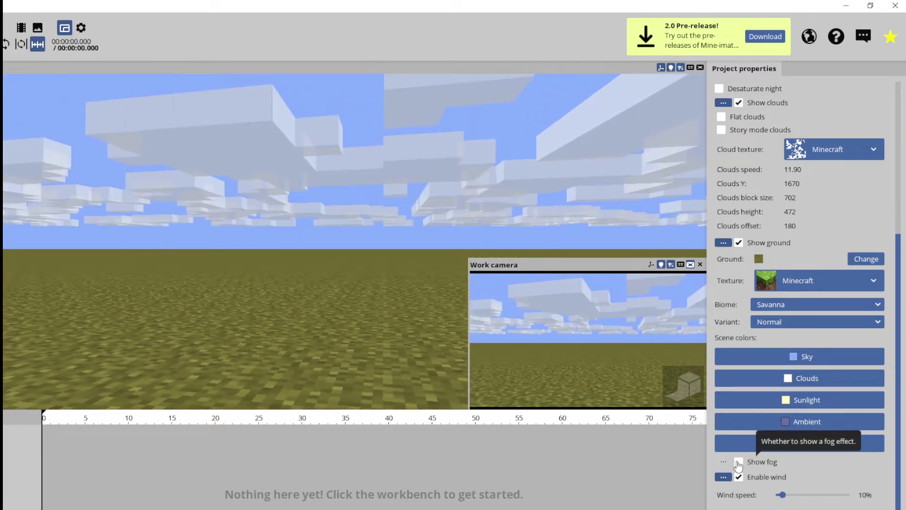
click(739, 463)
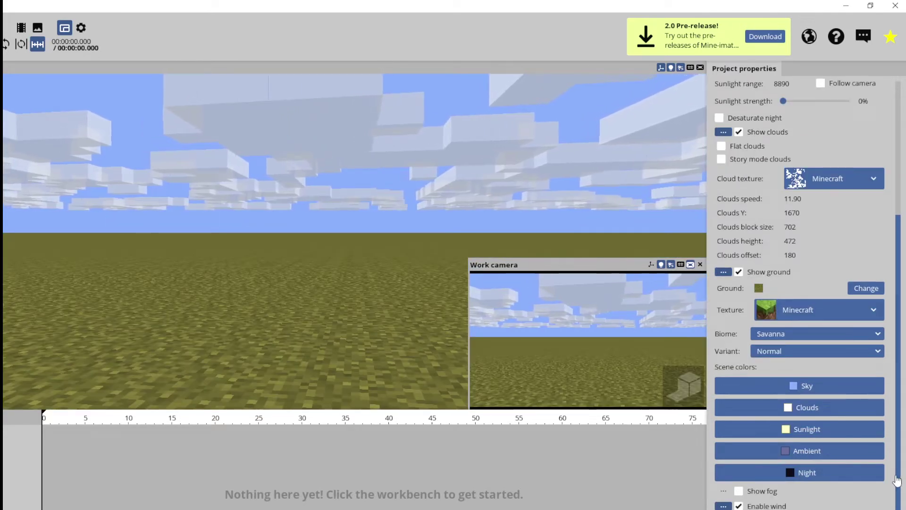
Set the wind speed to 100% and wind strength to 8, and turn on opaque leaves
scroll(739, 463, down, 1)
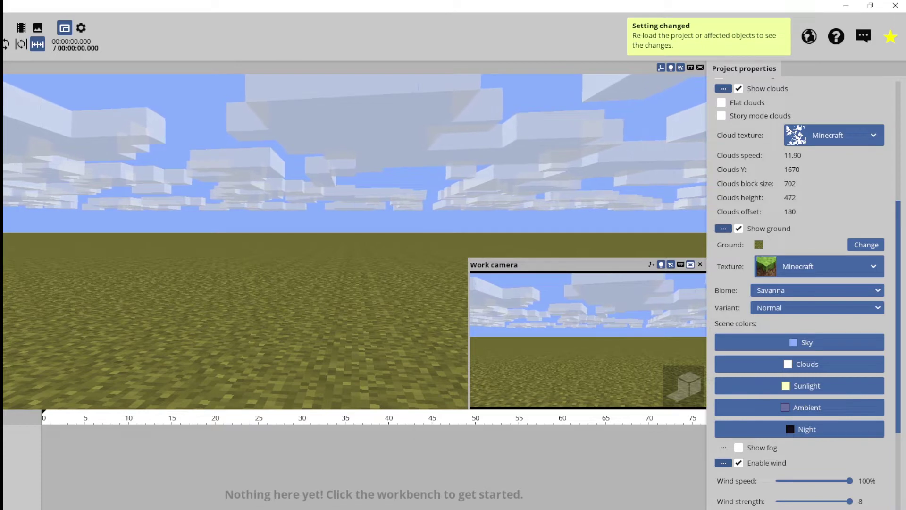
scroll(891, 398, down, 5)
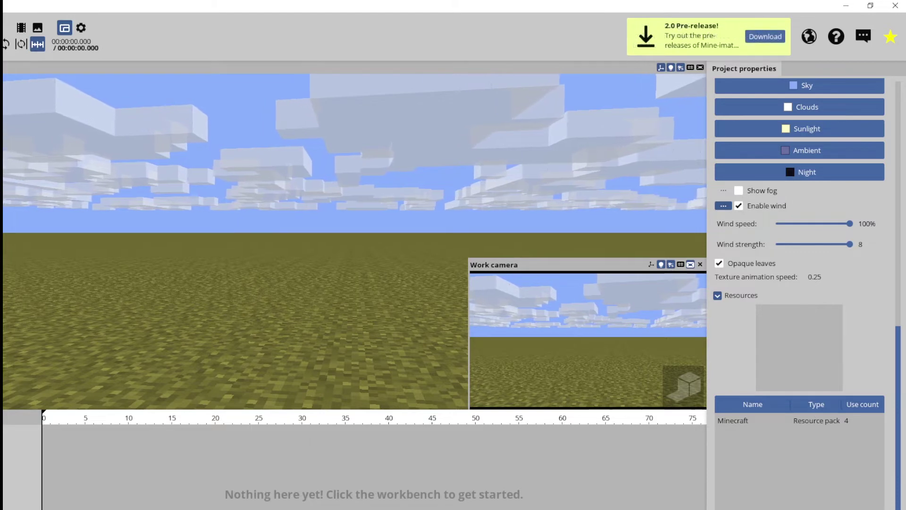
key(ctrl+i)
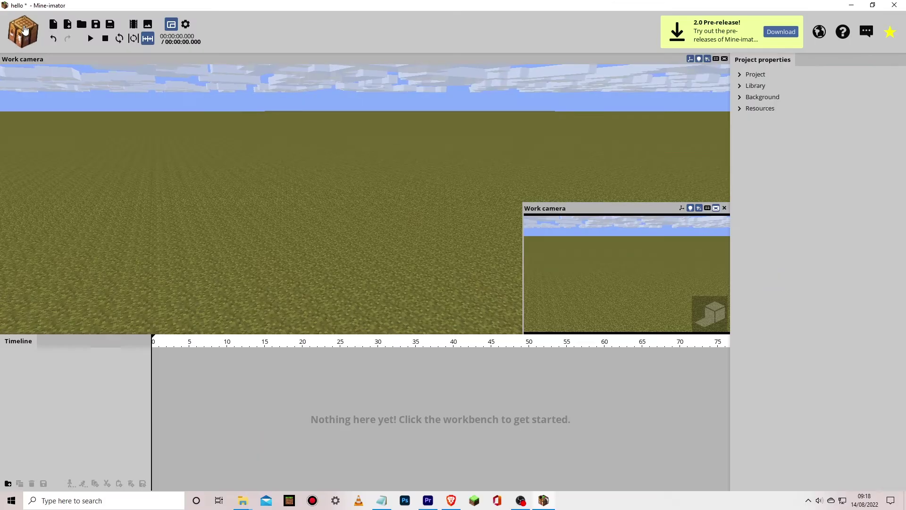
Start a Human character in the workbench, trying the Alex variant before returning it to Steve
click(24, 30)
click(26, 69)
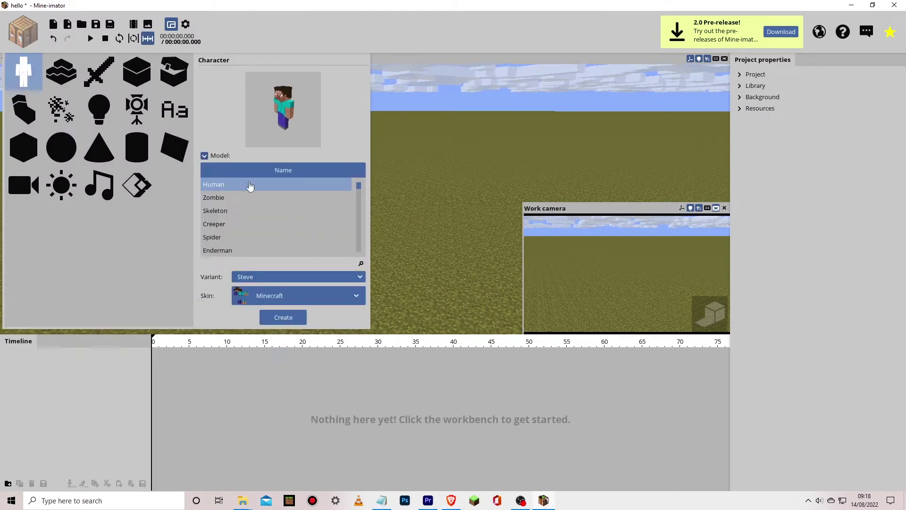
click(267, 278)
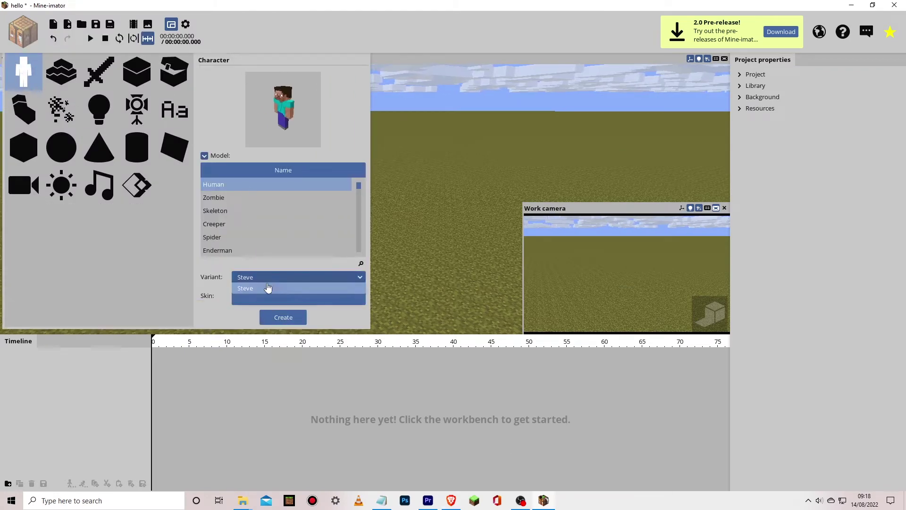
click(232, 186)
click(279, 280)
click(267, 299)
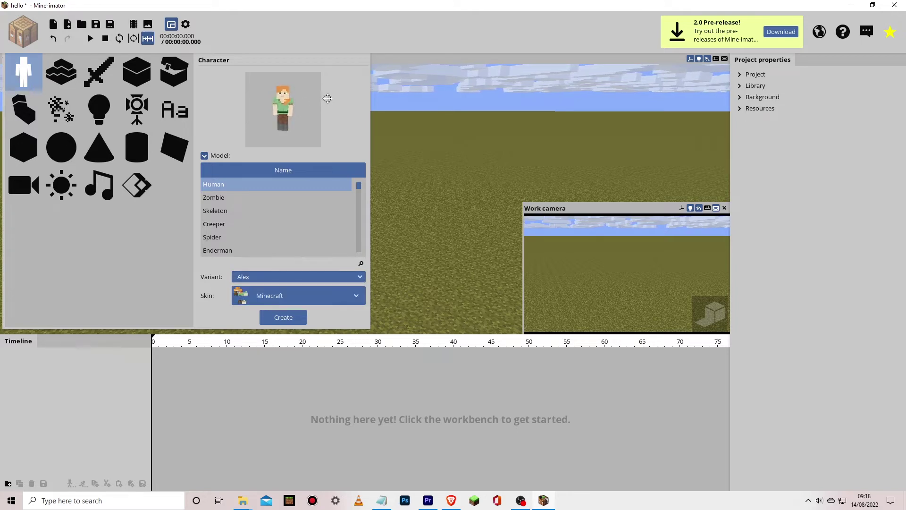
click(273, 277)
click(261, 287)
Try the donkey skin on the human character and switch back to the Minecraft skin
click(261, 296)
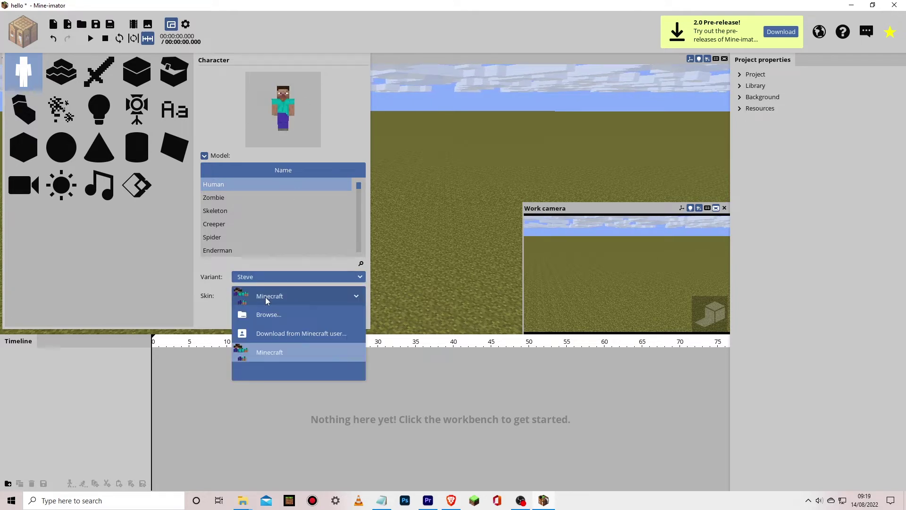
click(264, 371)
click(273, 298)
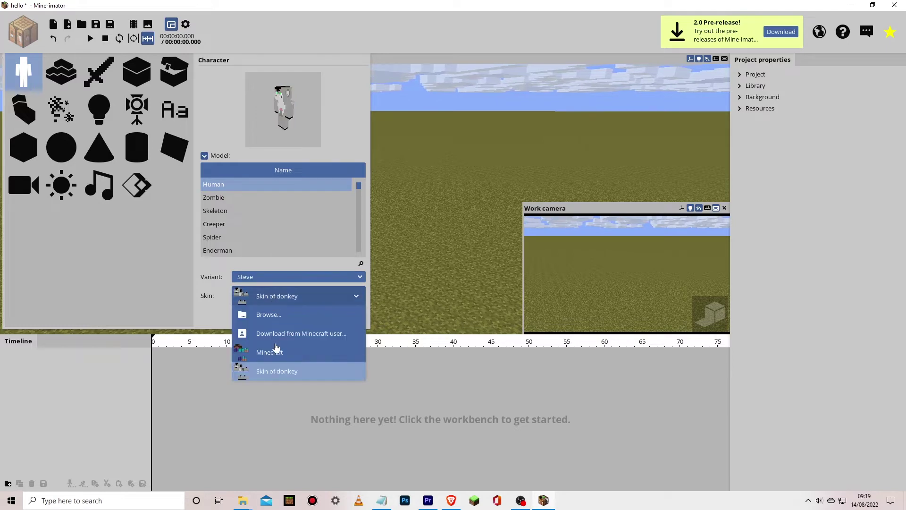
click(273, 351)
Download the skin of the Minecraft user shrek and create the human character with it
click(268, 302)
click(270, 333)
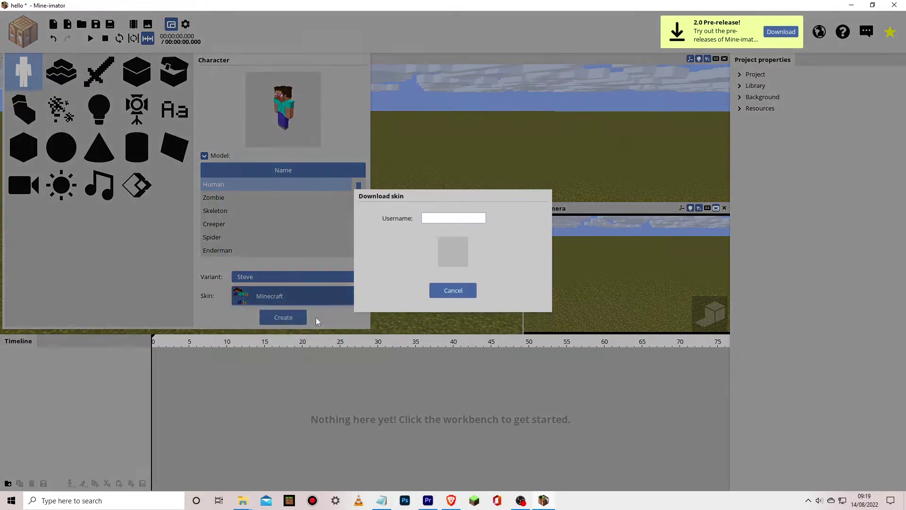
text(shrek)
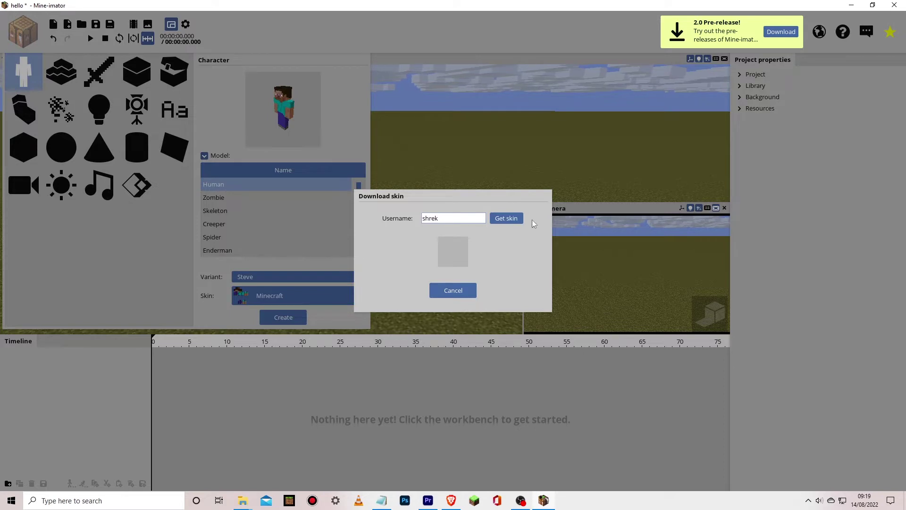
click(517, 219)
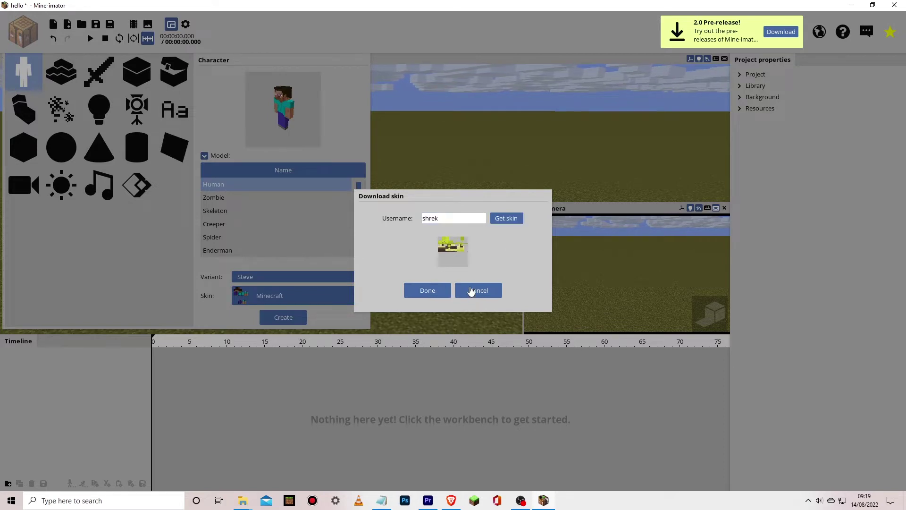
click(440, 297)
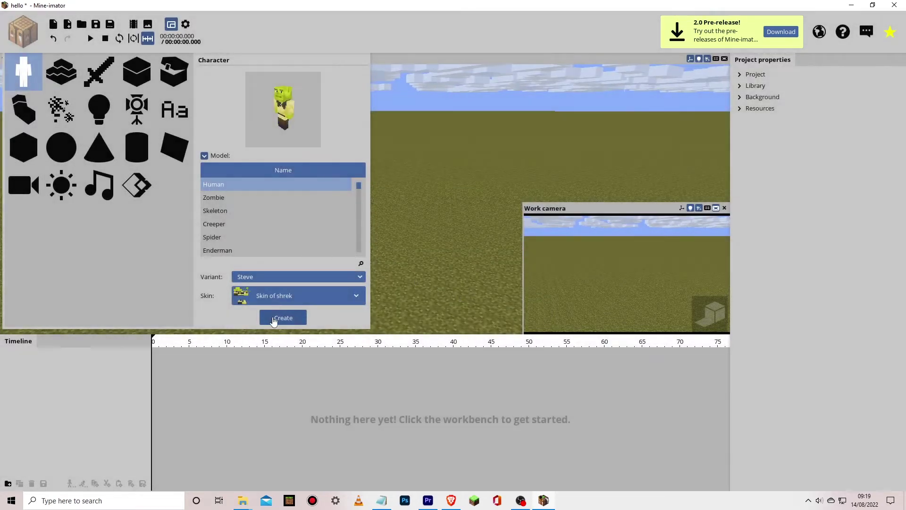
click(288, 315)
Select the Steve character to inspect it in the scene, deselect it, and close the secondary camera view
drag(284, 209, 284, 265)
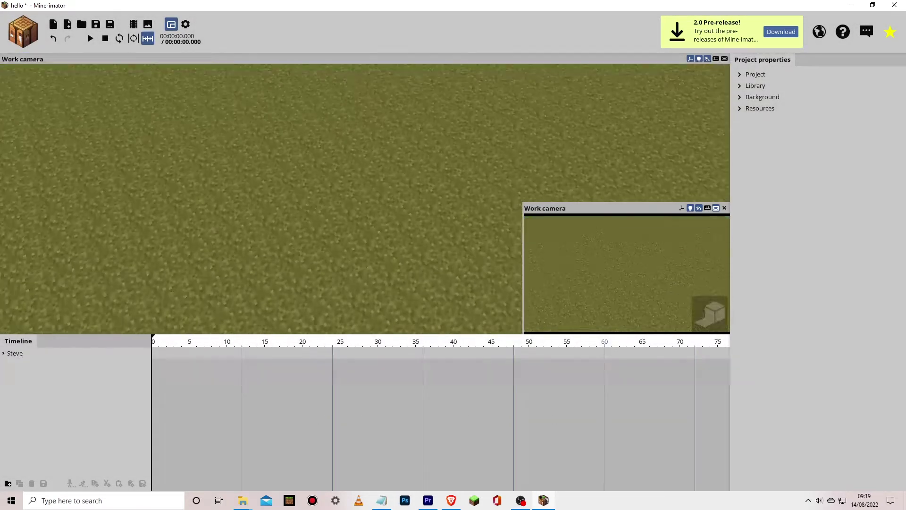
click(35, 353)
right_drag(231, 251, 305, 239)
drag(310, 176, 357, 197)
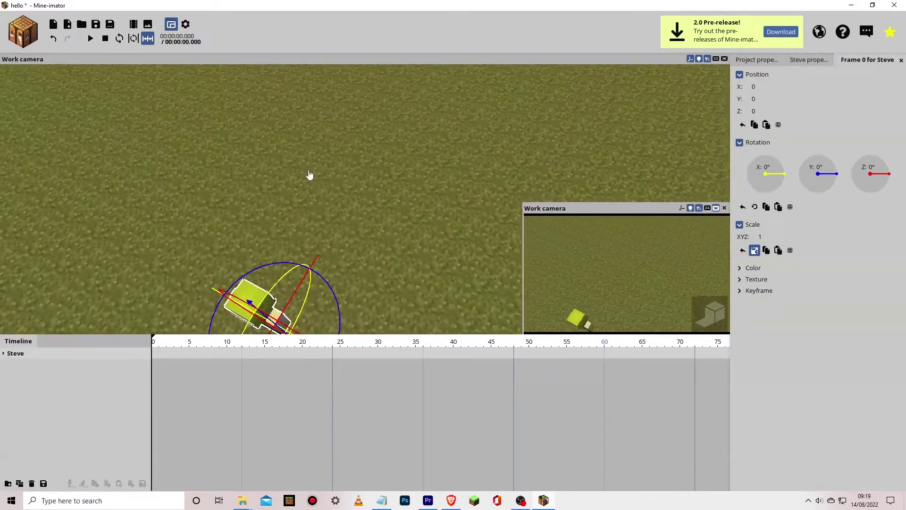
click(310, 176)
drag(172, 260, 136, 241)
drag(310, 198, 359, 170)
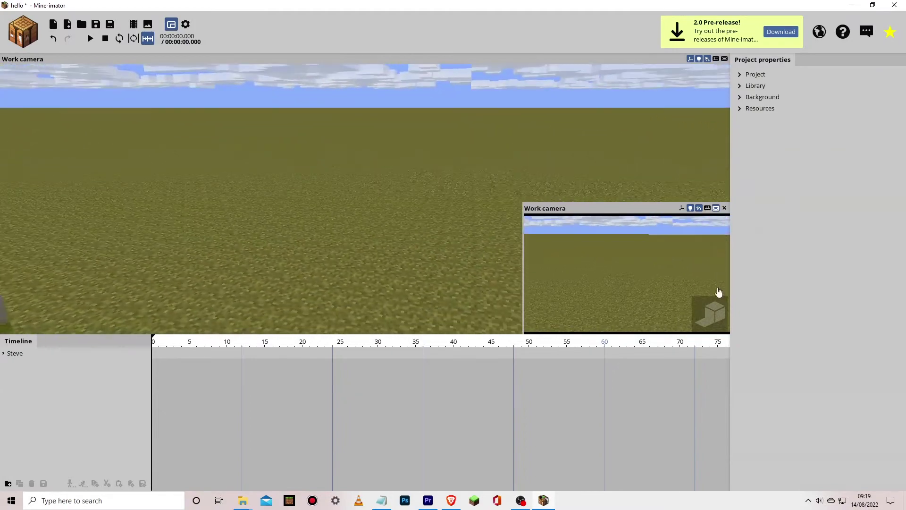
click(724, 208)
Start a scenery object in the workbench using the existing Piece of THUMBNAIL BUMPY (1)
click(23, 32)
click(61, 72)
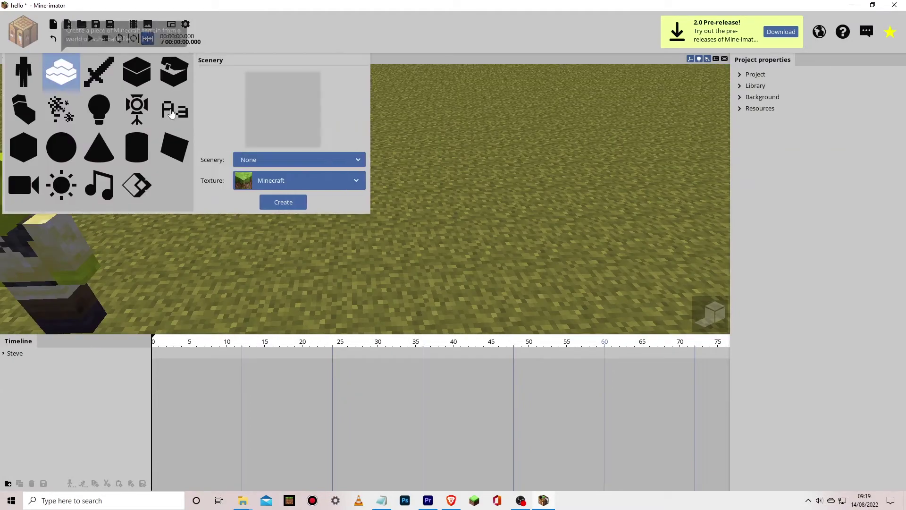
click(262, 160)
click(285, 222)
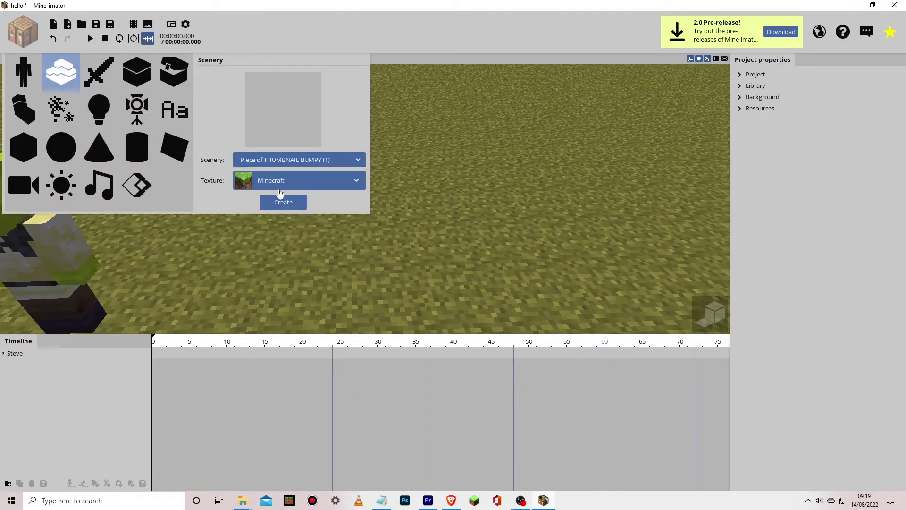
Start a scenery import from a world, load THUMBNAIL BUMPY (1), and keep the Overworld dimension
click(283, 160)
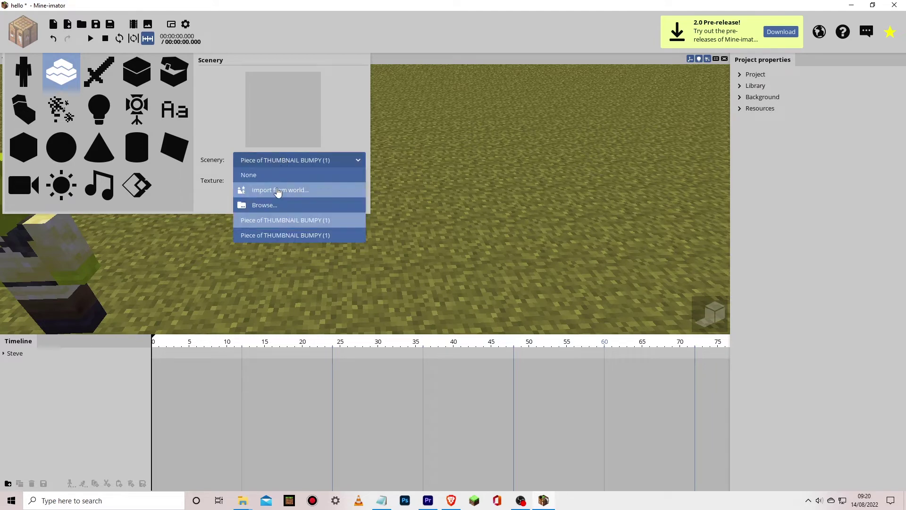
click(277, 191)
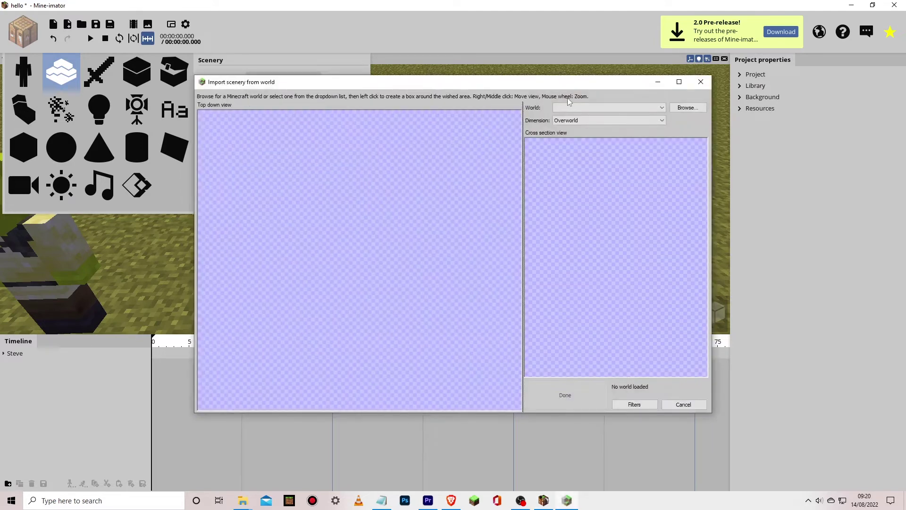
click(577, 108)
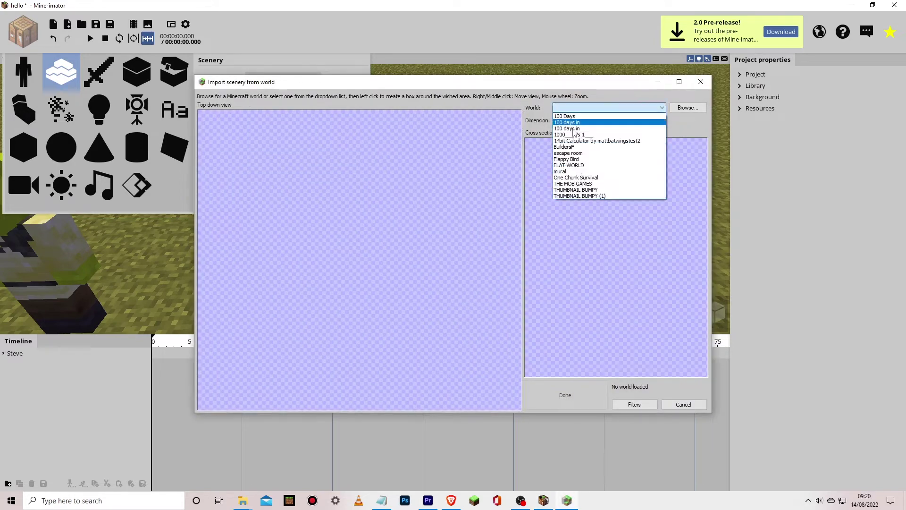
click(579, 195)
click(577, 121)
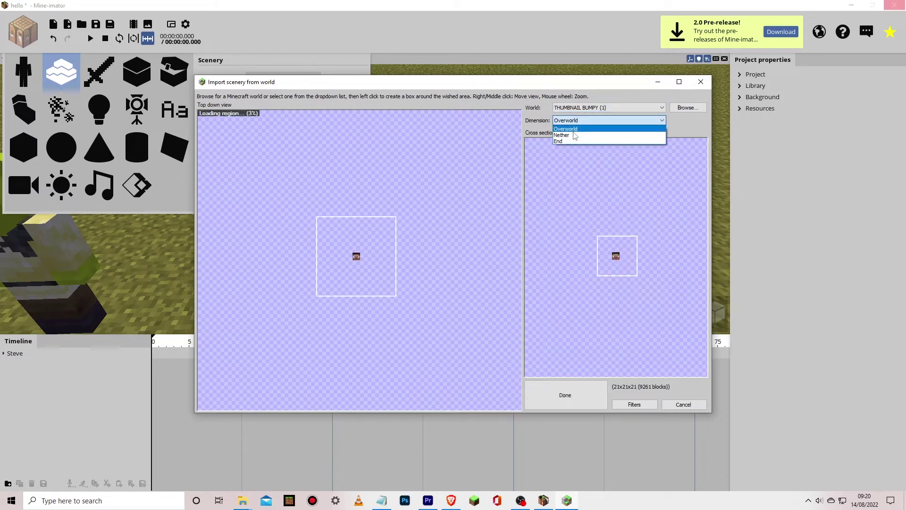
click(329, 231)
Box a 2x13x1 block area of the world, import it, and create the scenery in the scene
drag(339, 235, 393, 285)
drag(621, 248, 606, 268)
scroll(612, 271, up, 2)
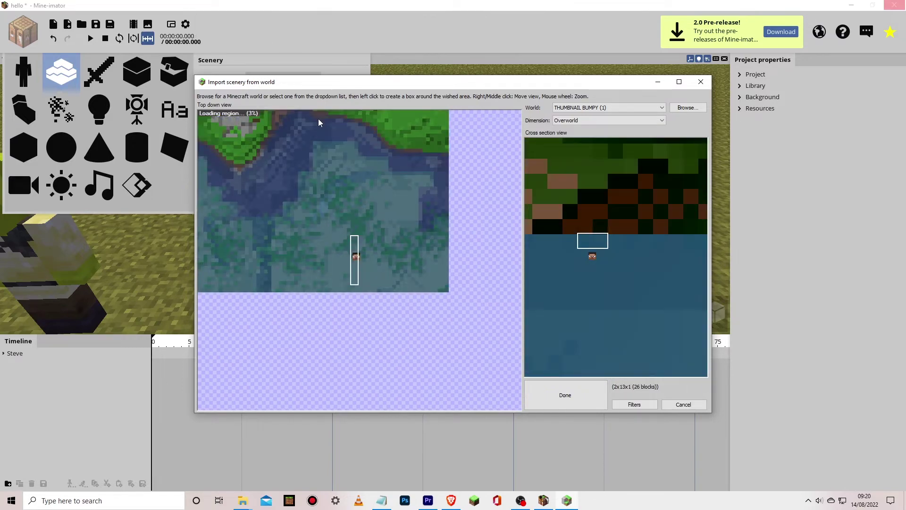
click(588, 407)
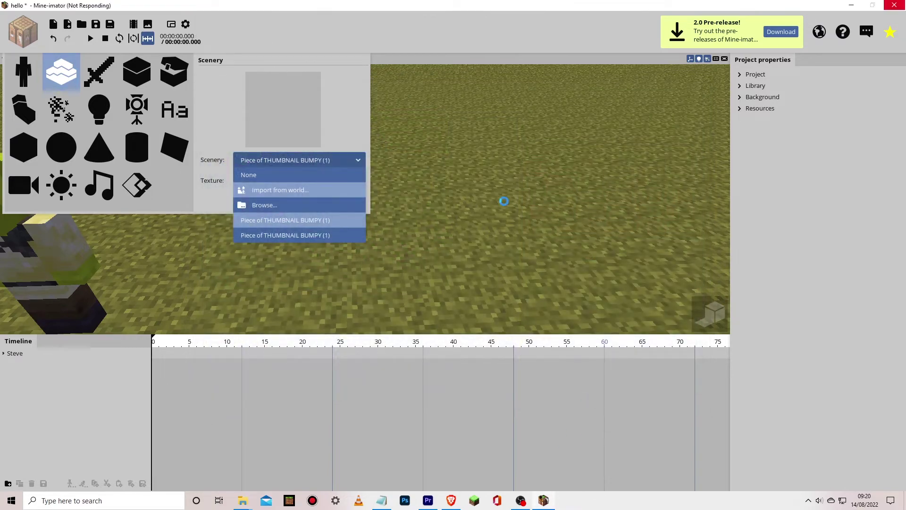
click(283, 200)
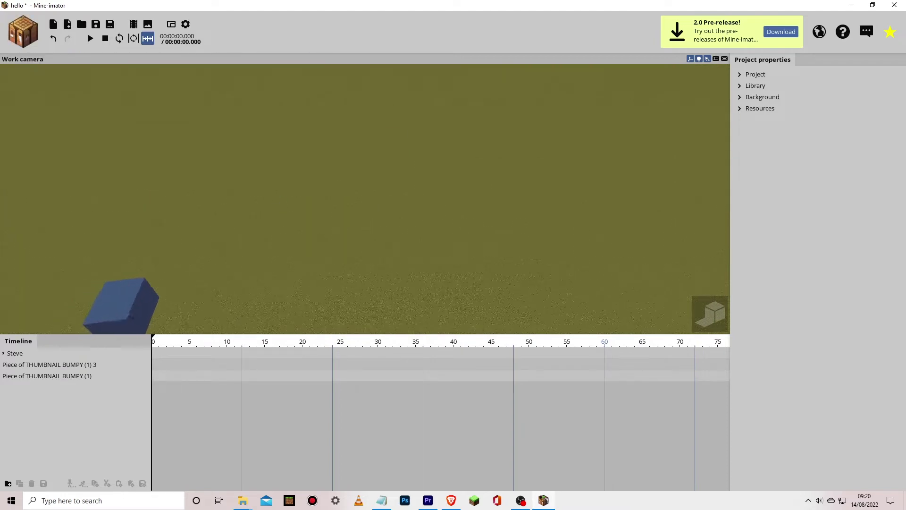
right_drag(3, 235, 14, 235)
right_drag(3, 276, 3, 275)
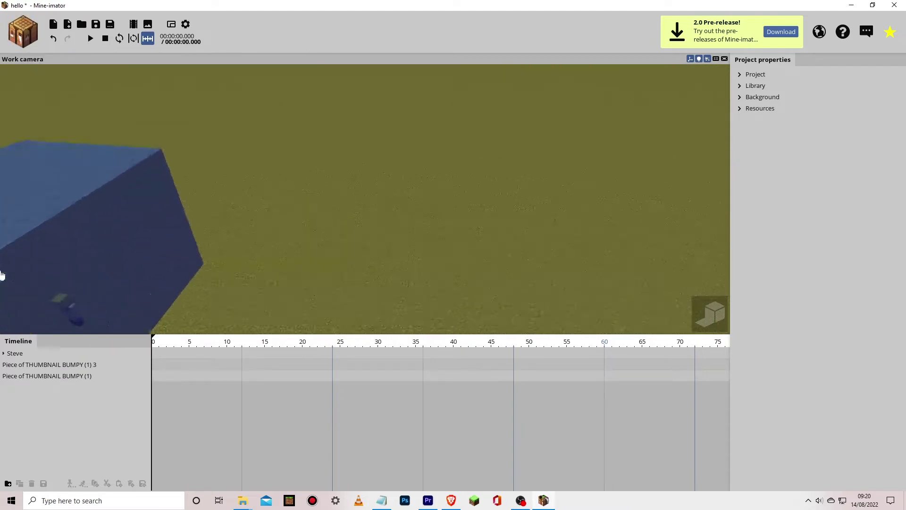
Set up a 3D cookie item in the workbench with Face camera, Bounce and Spin turned on
click(22, 31)
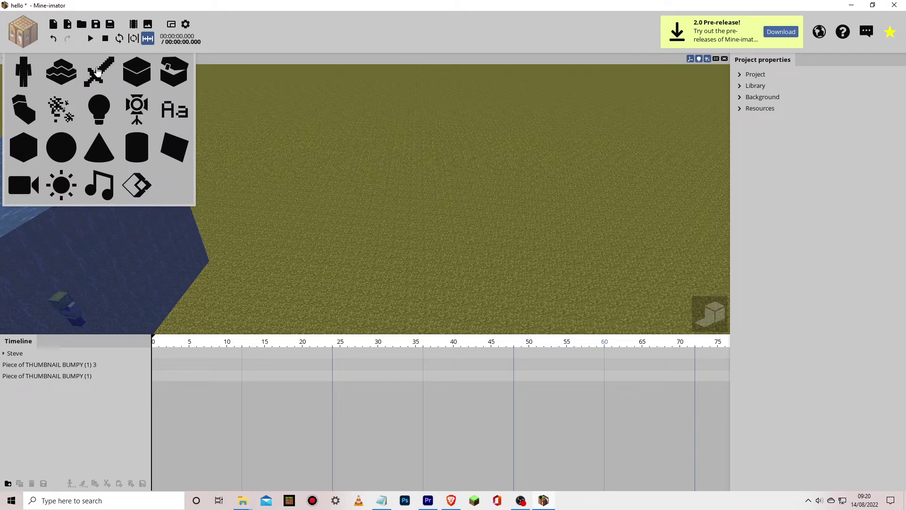
click(97, 70)
click(318, 214)
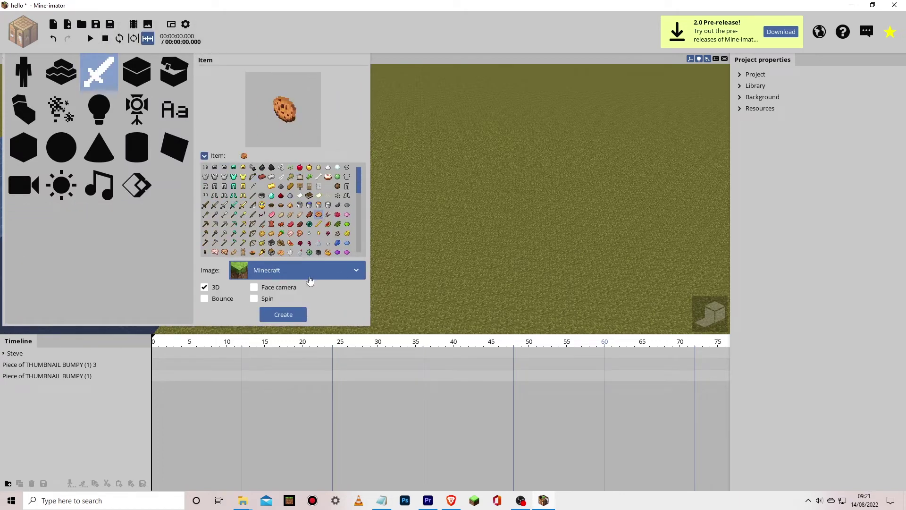
click(310, 280)
click(306, 285)
click(254, 287)
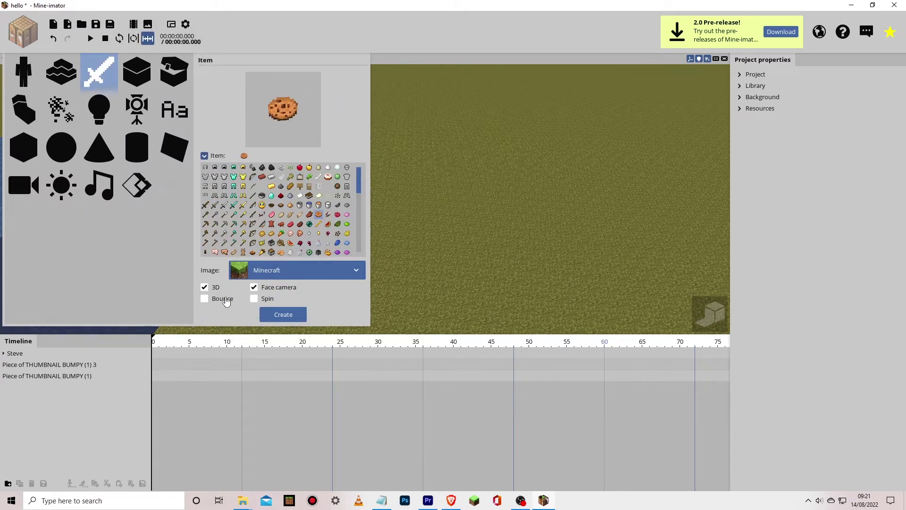
click(227, 301)
click(253, 299)
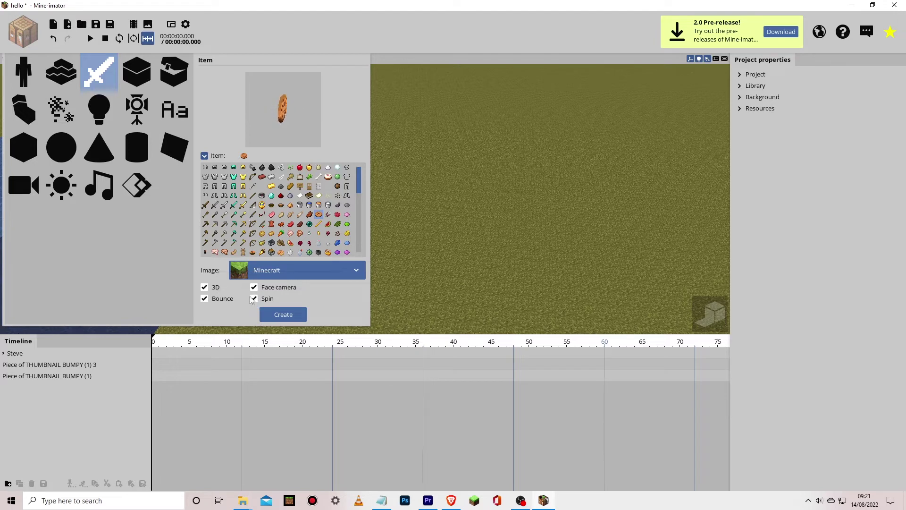
Look through the workbench's block types by selecting the Dirt, Planks and Cobblestone blocks, without creating any of them
click(146, 83)
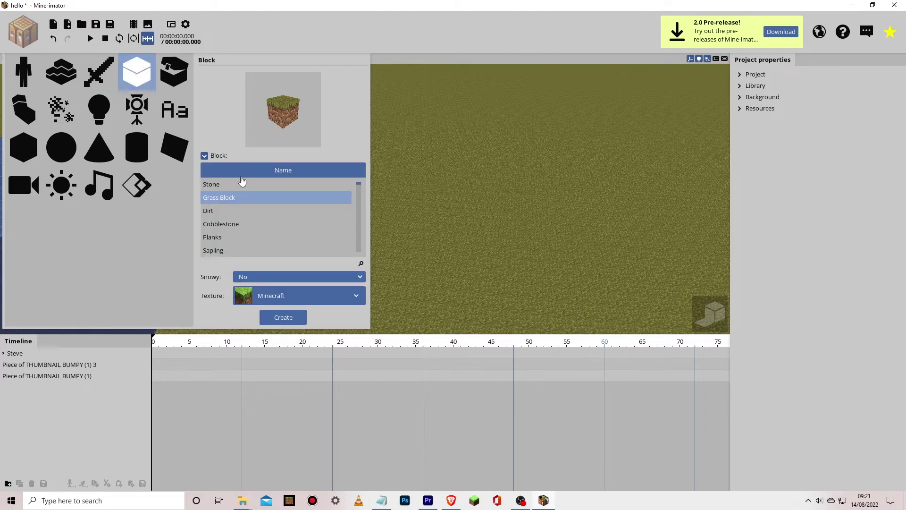
click(244, 211)
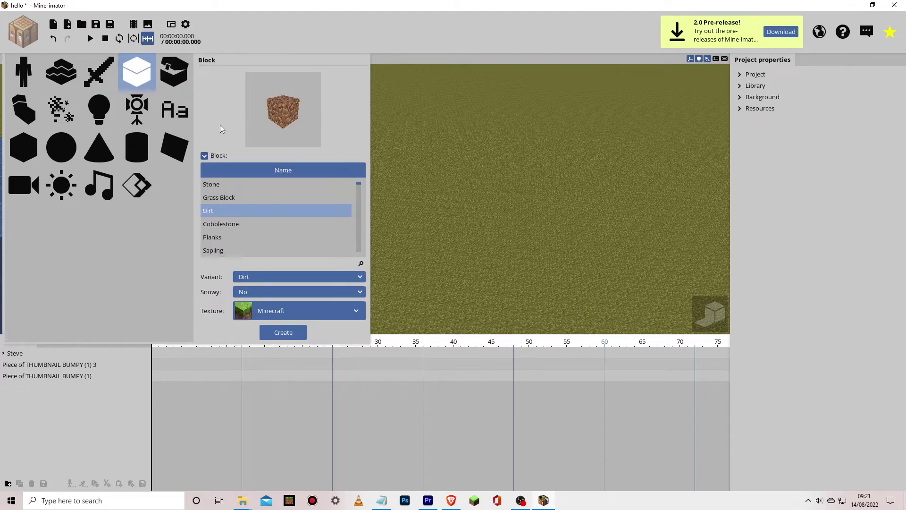
click(263, 238)
click(259, 225)
click(30, 36)
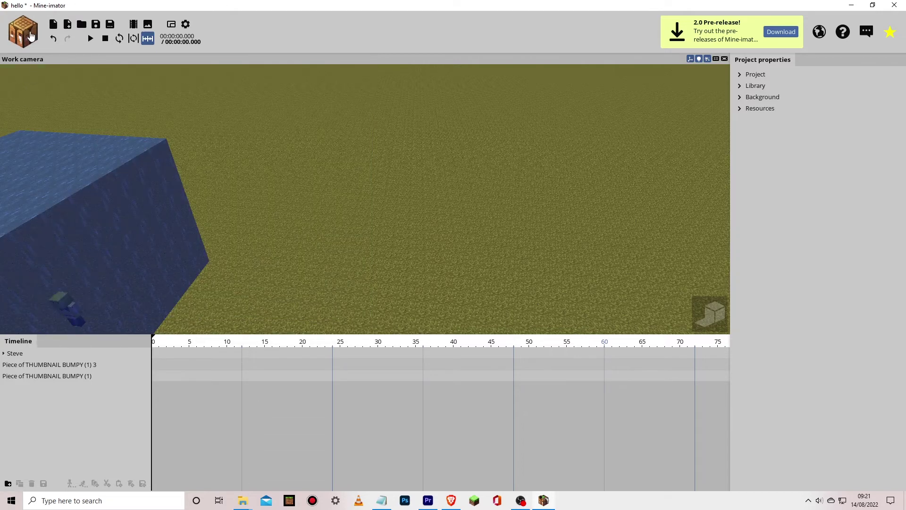
Browse the body part models in the workbench down to the Mob Head and Dragon Head, without creating one
click(30, 36)
click(23, 110)
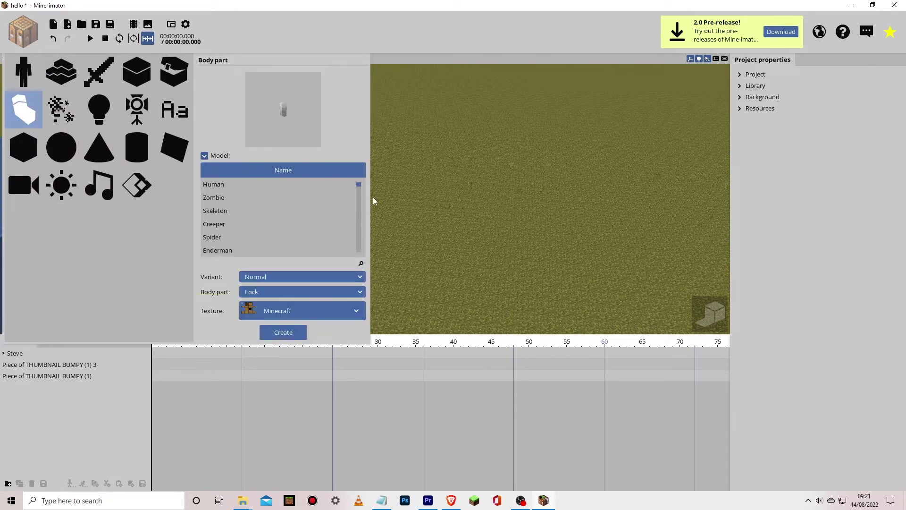
drag(361, 190, 360, 259)
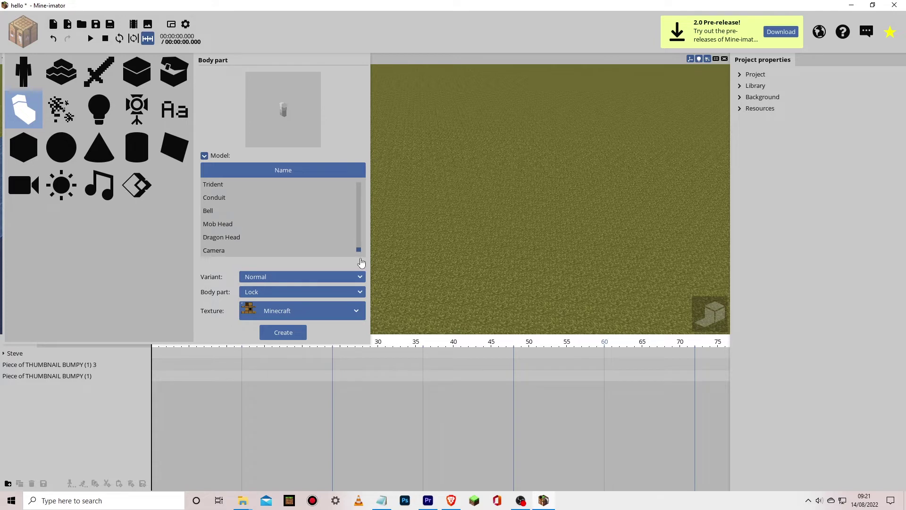
click(259, 225)
click(250, 236)
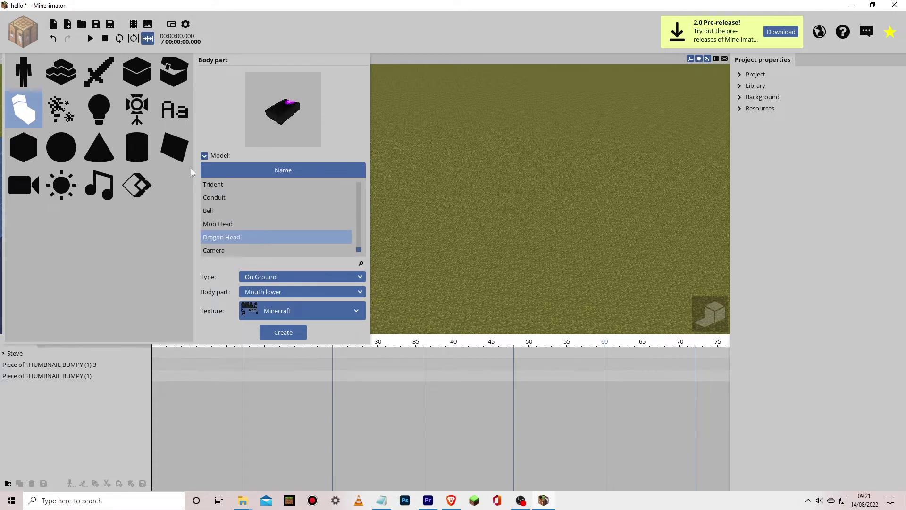
Create a particle creator with the Default spawner preset and move it to X -175.34, Y 34.36
click(72, 104)
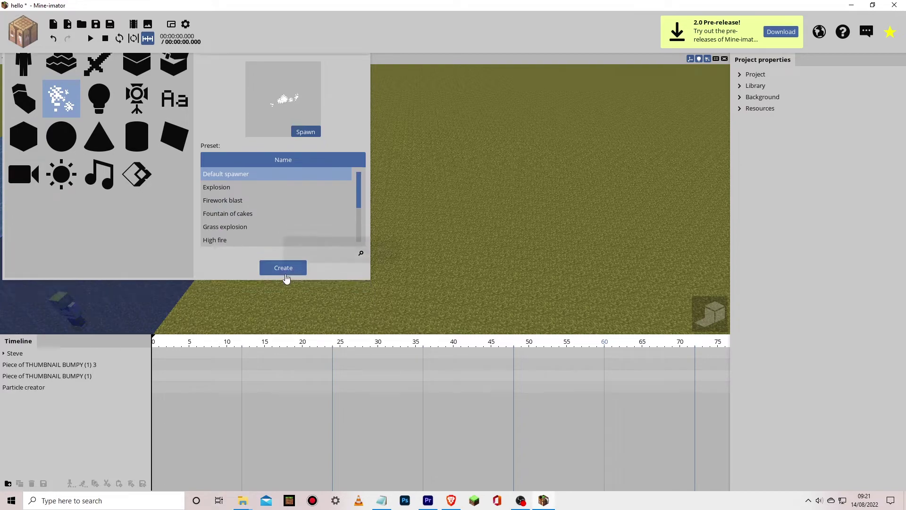
click(283, 279)
click(66, 387)
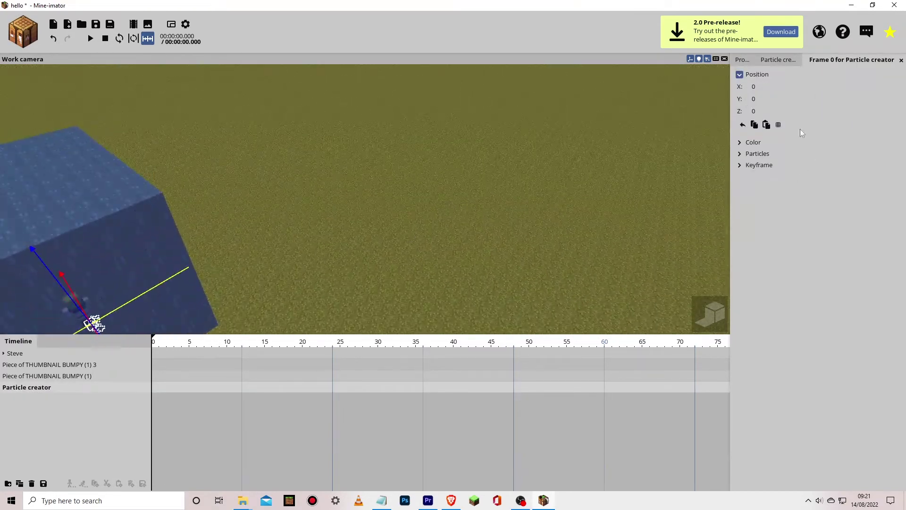
mouse_move(754, 87)
mouse_down()
mouse_move(731, 86)
mouse_move(755, 99)
mouse_up()
Set the particle creator's blend color to red (FF0000)
click(740, 143)
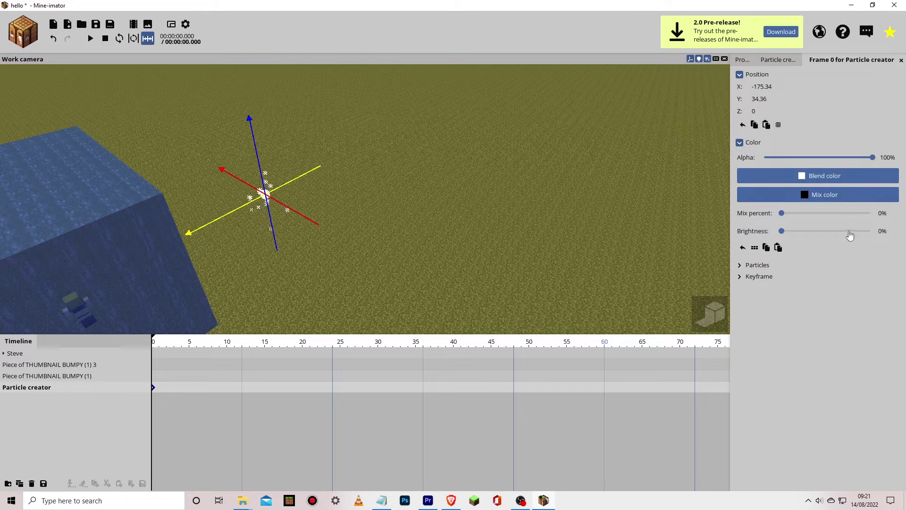
click(827, 177)
drag(453, 244, 486, 192)
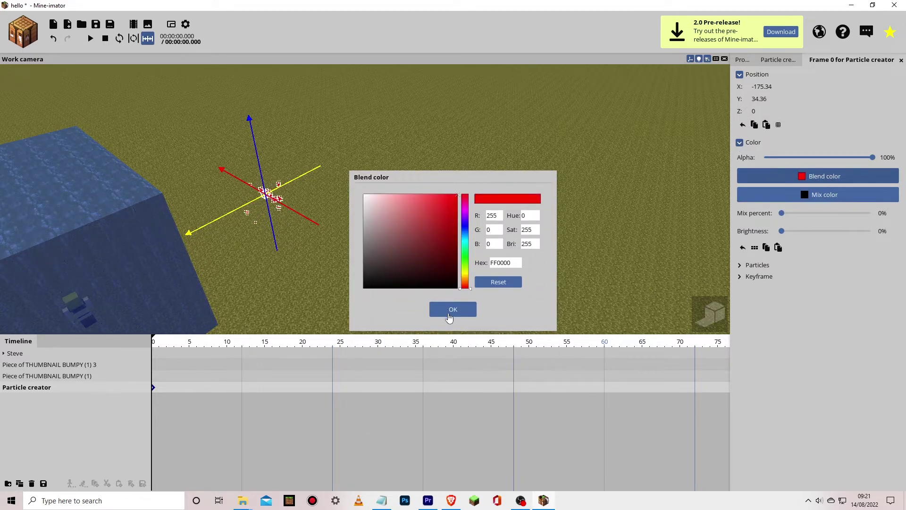
click(450, 317)
Try a dark red mix color (300808) and different mix percentages on the particle creator
click(807, 195)
drag(417, 226, 439, 260)
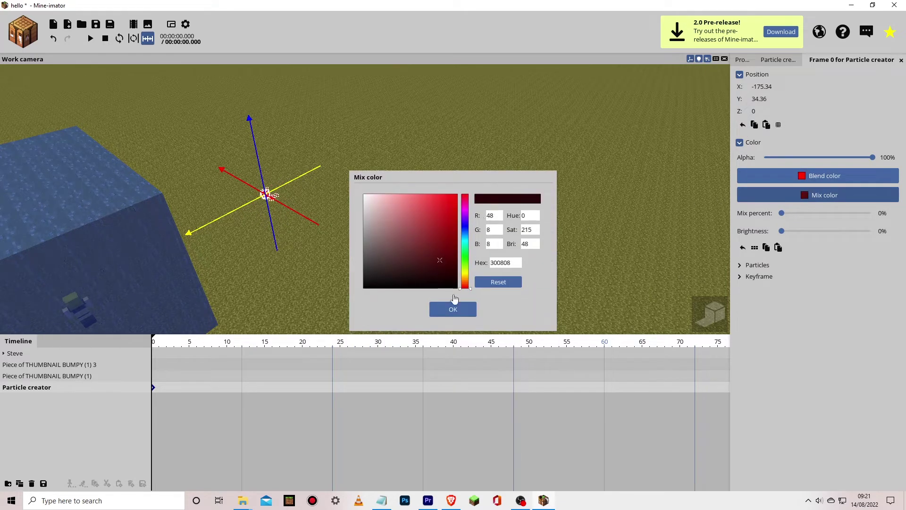
drag(454, 298, 456, 329)
click(473, 310)
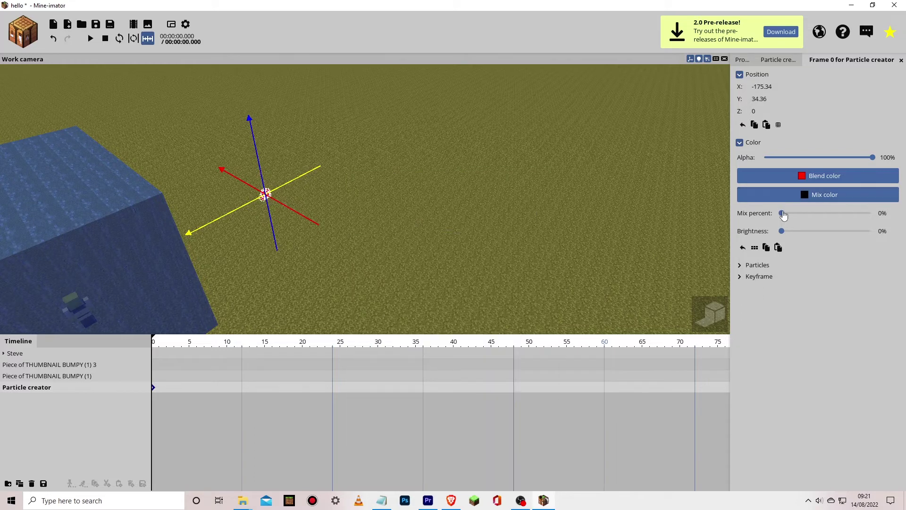
drag(845, 213, 722, 288)
Examine the particle creator's particle toggles, such as Freeze particles and Clear particles, and its keyframe options
click(740, 266)
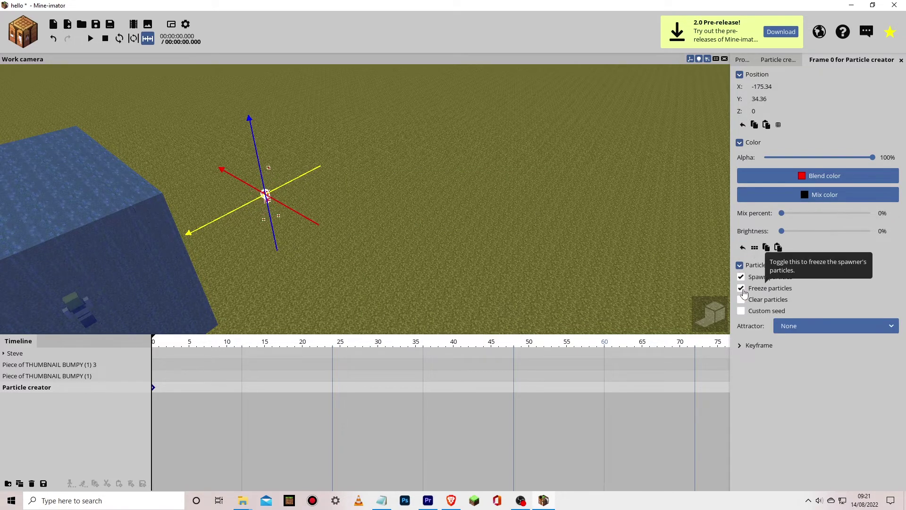
click(742, 300)
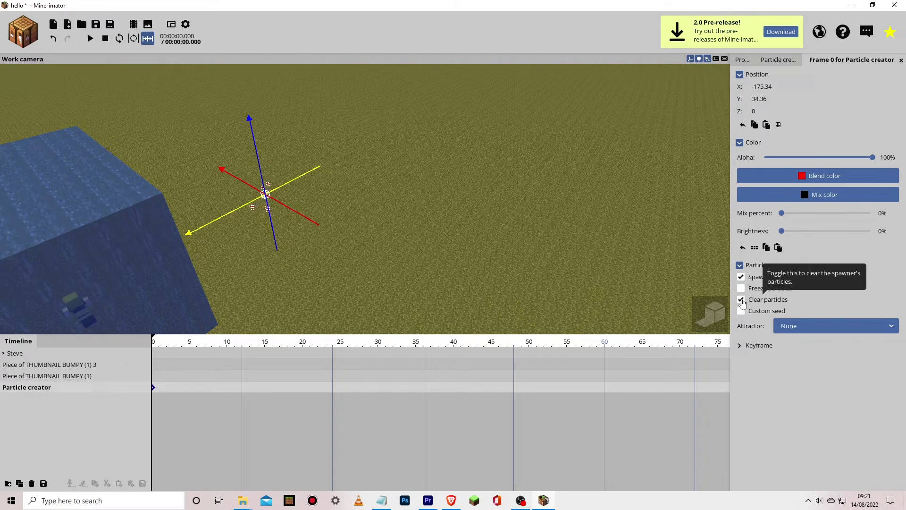
click(741, 346)
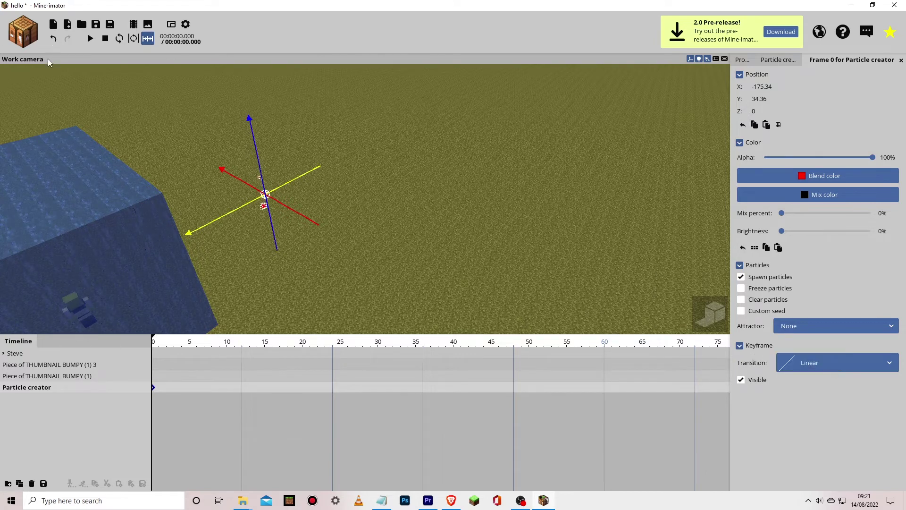
Add a point light to the scene from the workbench
click(23, 40)
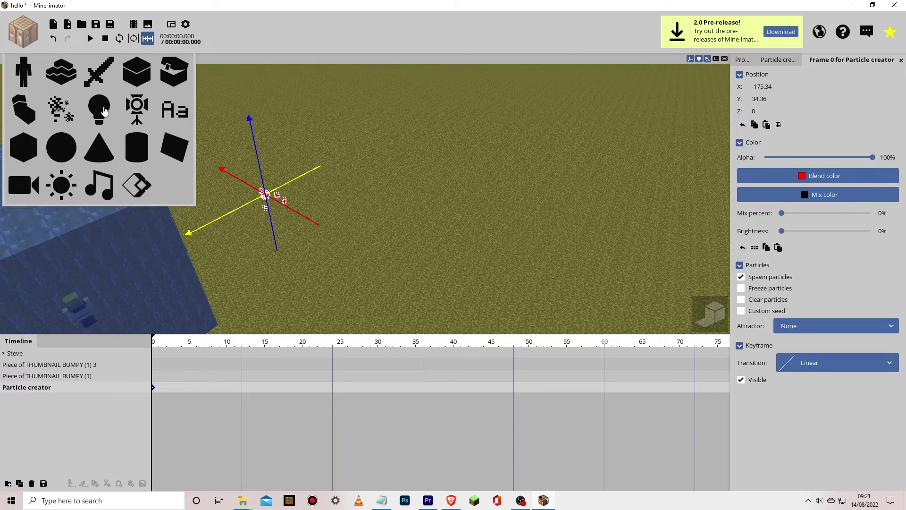
click(105, 110)
click(290, 137)
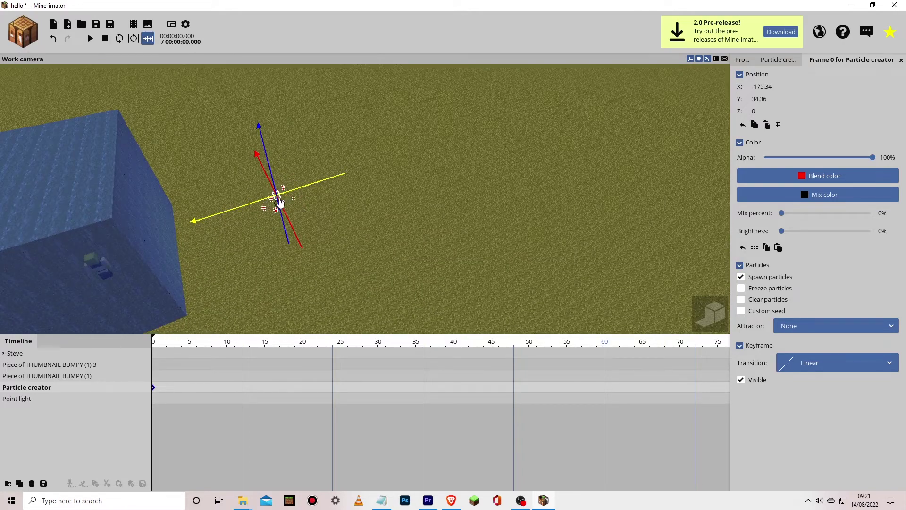
Review the point light's color, range and fade size settings, keeping its color white (FFFFFF)
click(59, 399)
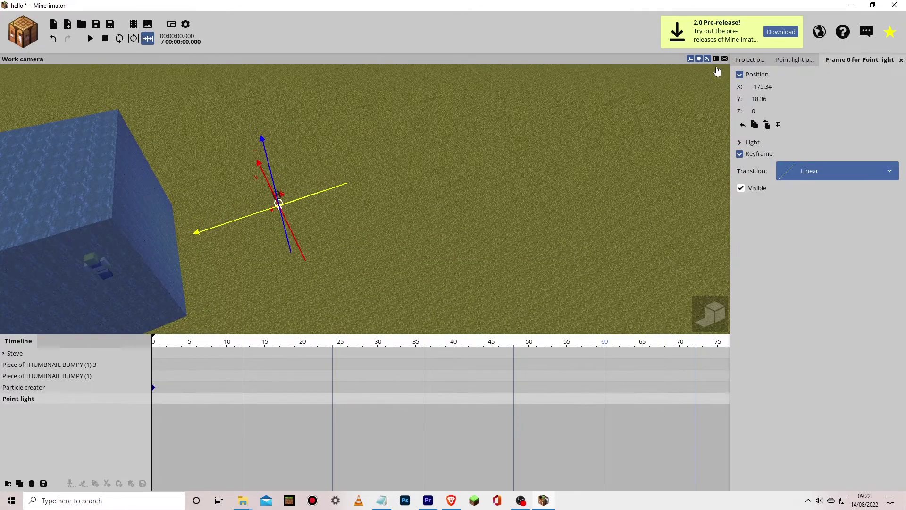
click(746, 145)
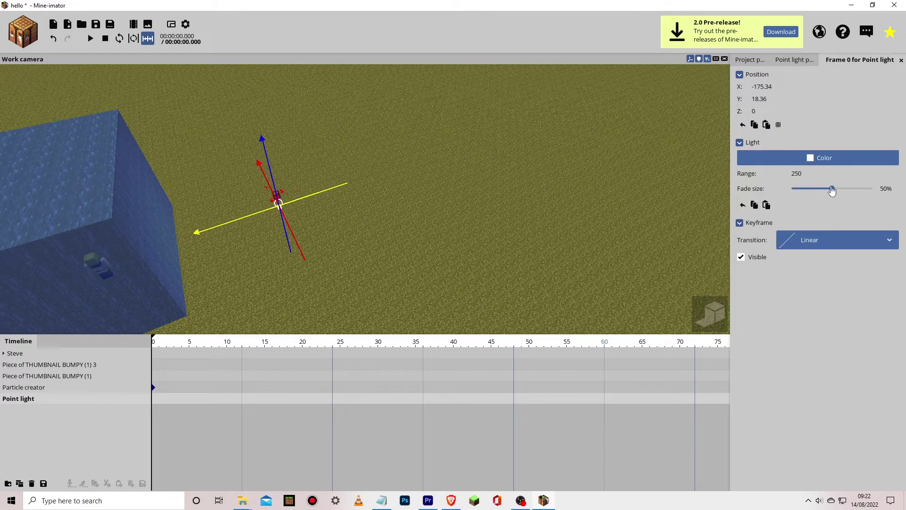
click(822, 159)
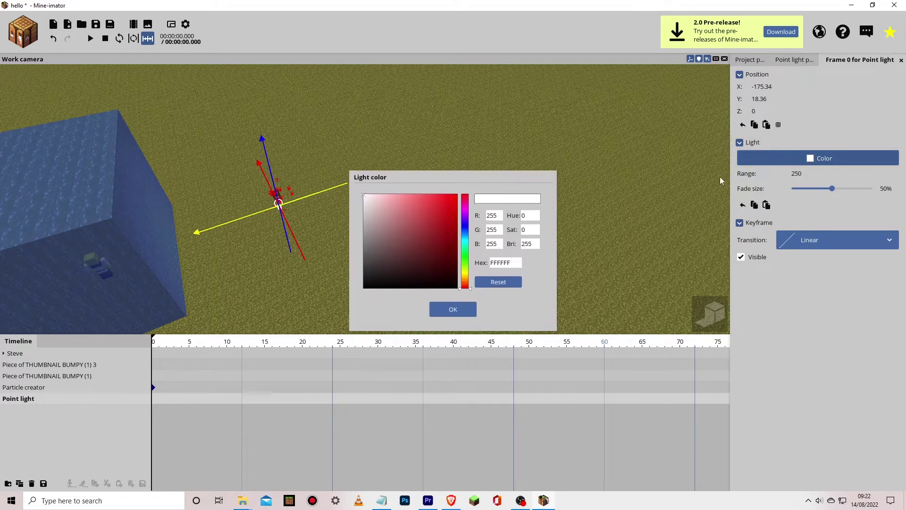
click(462, 318)
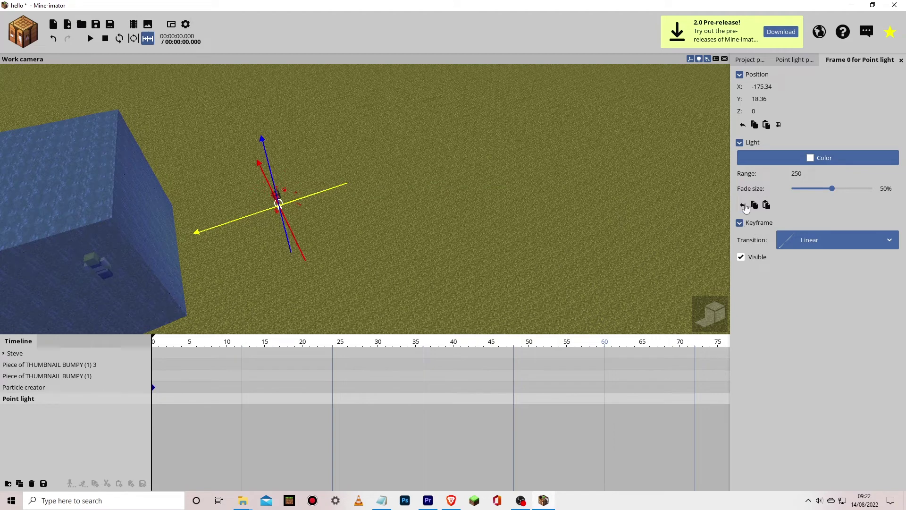
Add a spot light to the scene from the workbench
click(54, 24)
click(38, 27)
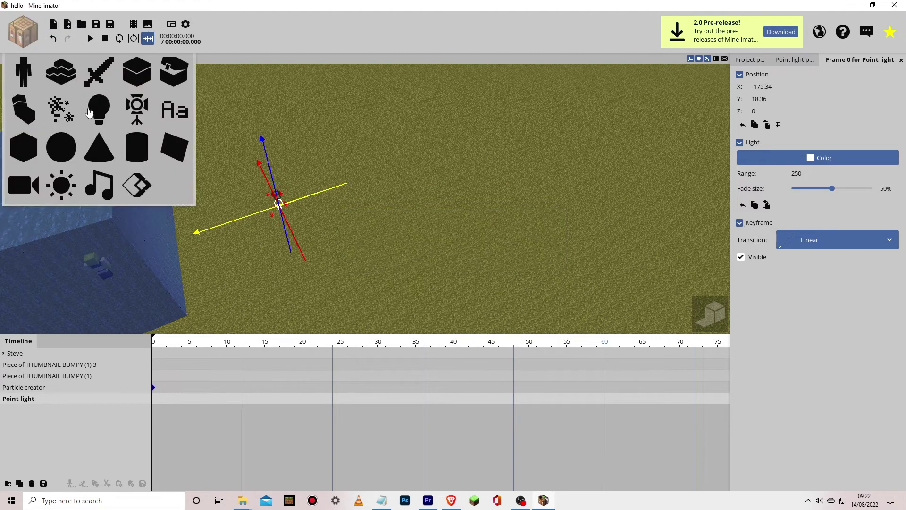
click(137, 109)
click(279, 134)
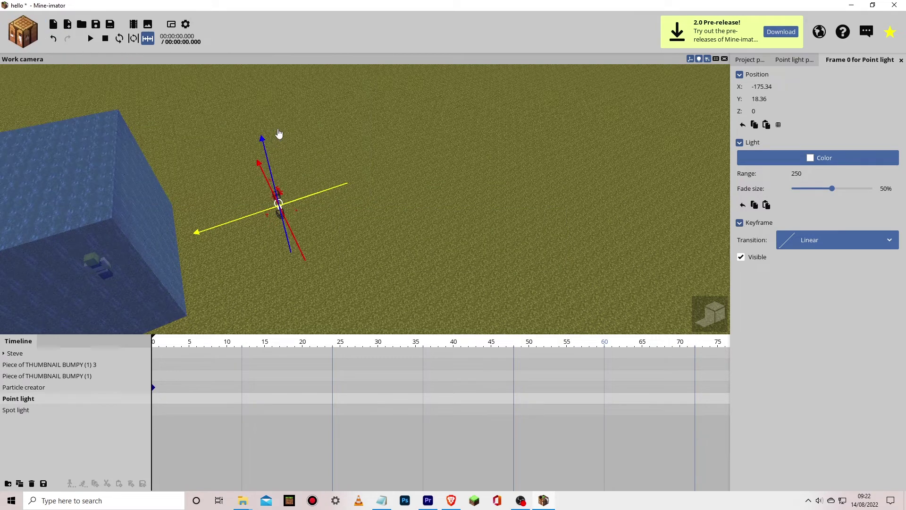
drag(618, 113, 618, 113)
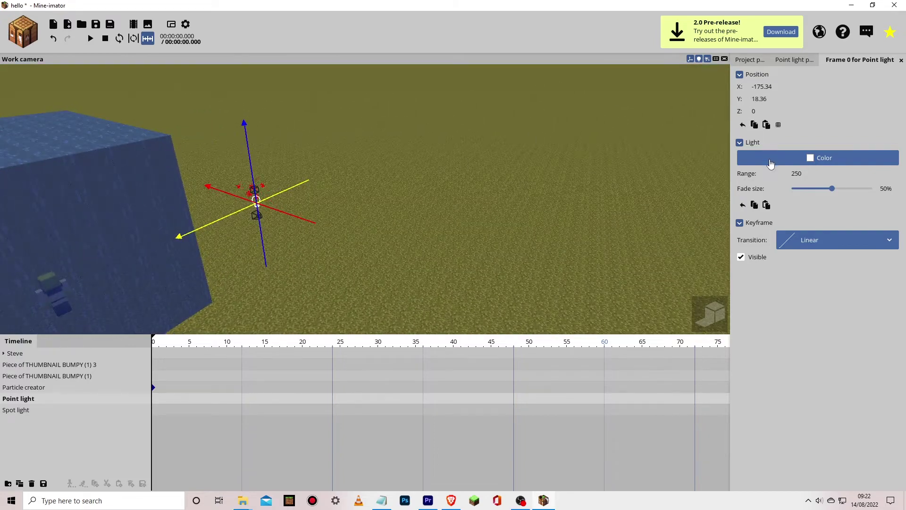
Create a 3D text object in the Minecraft font with Face camera turned on
click(25, 33)
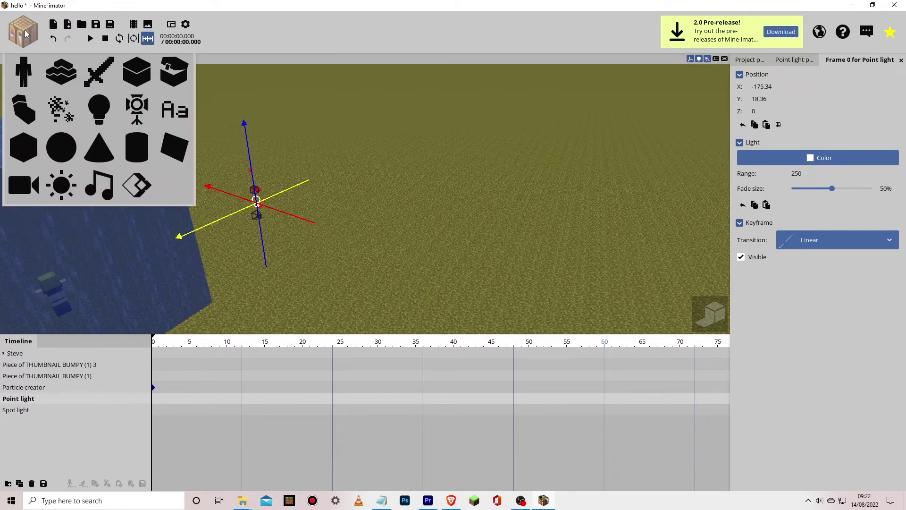
click(181, 113)
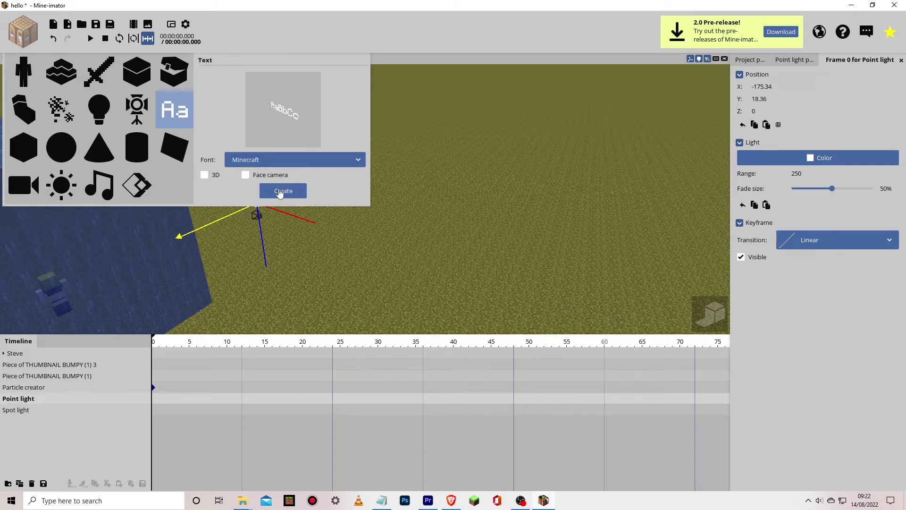
click(246, 176)
click(283, 191)
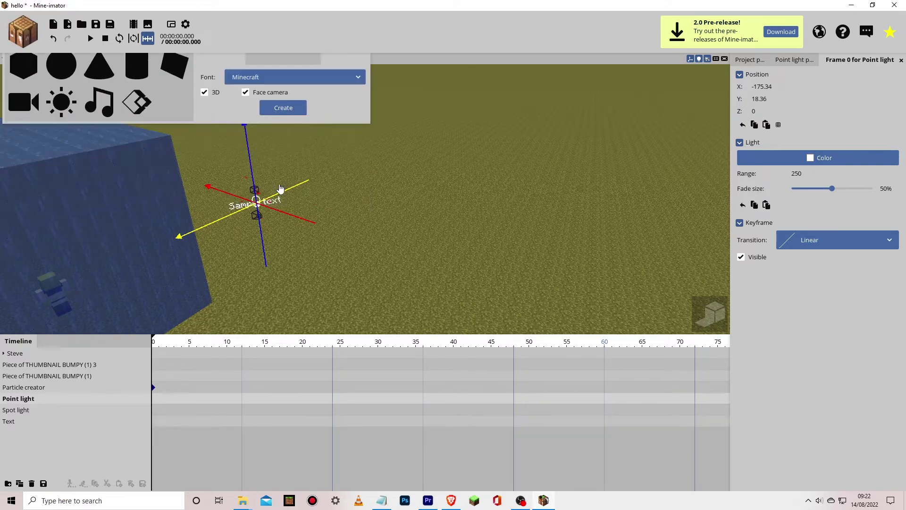
Transform the text object with an X rotation of 47.63°, an X position of -291.75 and a scale of 8.93
click(232, 210)
click(48, 420)
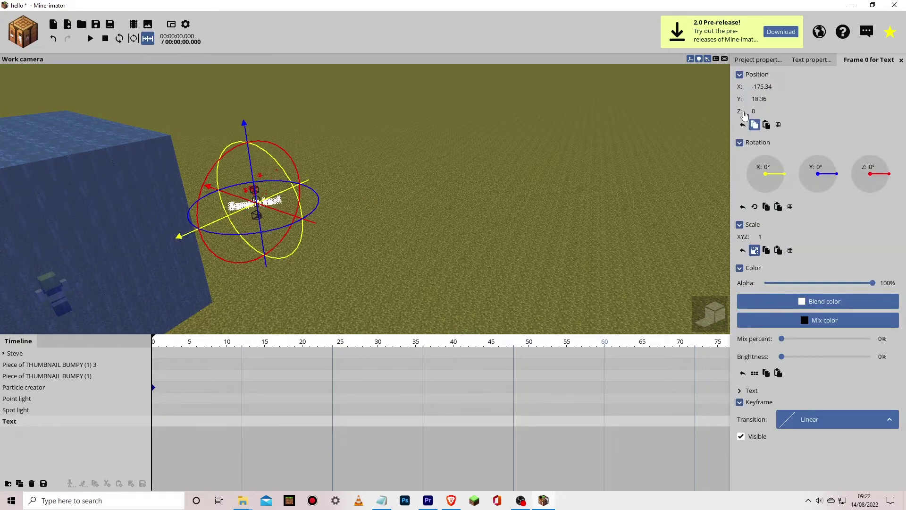
drag(773, 181, 779, 161)
drag(780, 127, 744, 101)
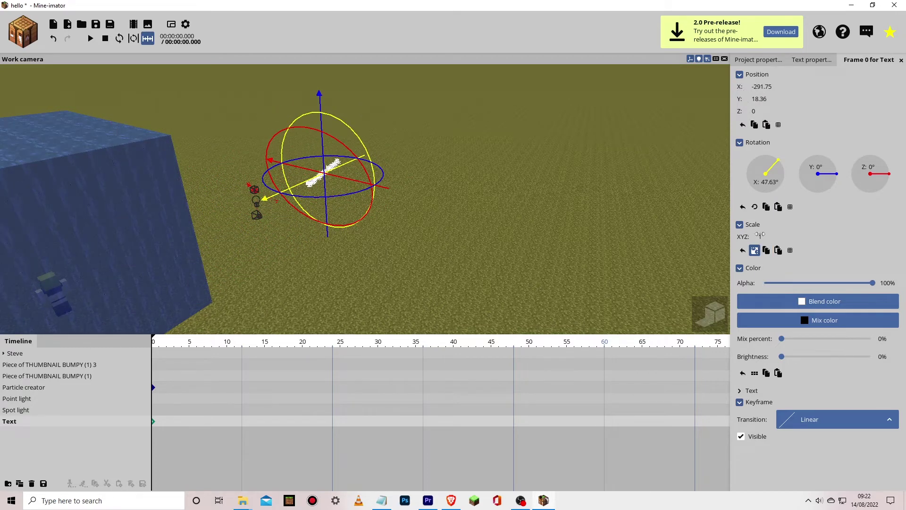
drag(760, 234, 815, 212)
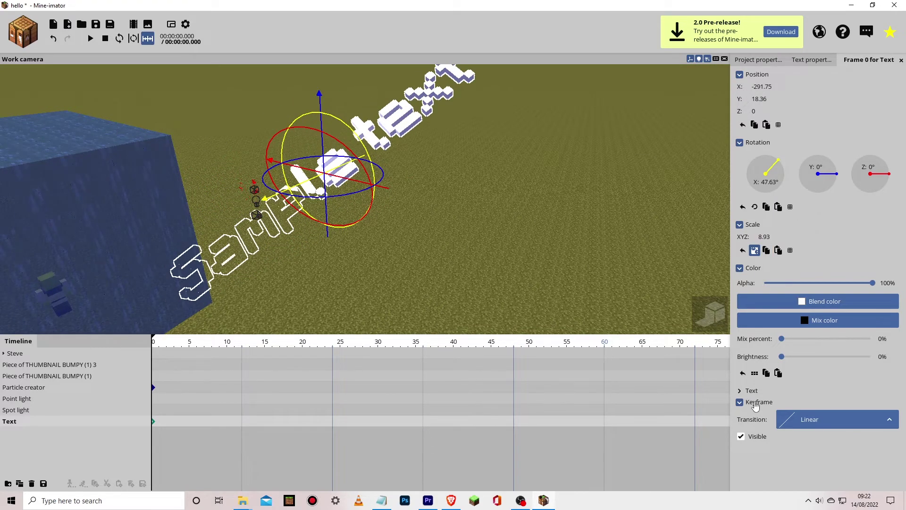
Change the text object's wording to "ecrfc"
click(740, 391)
click(786, 414)
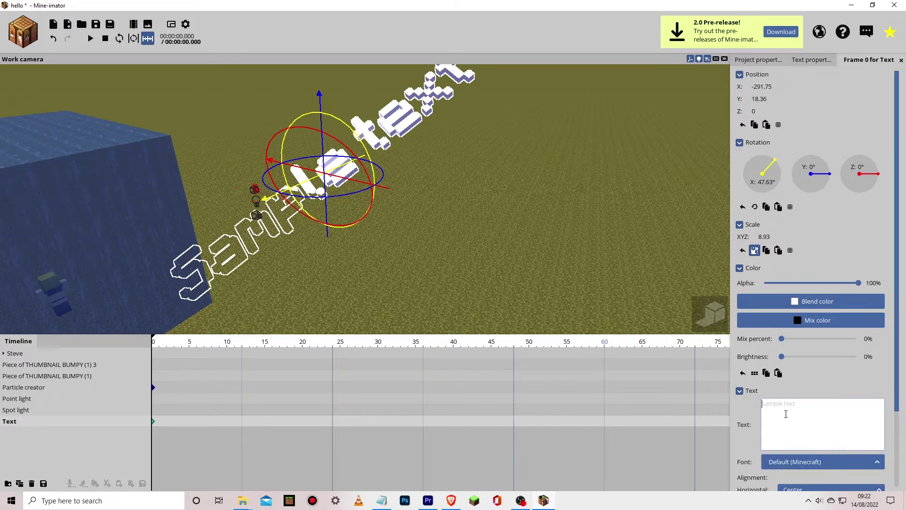
text(ecrfc)
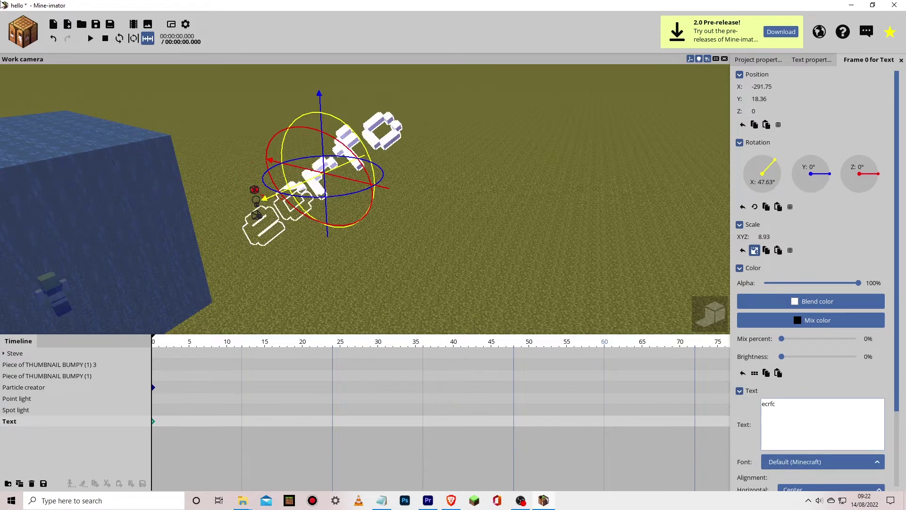
Create a cube with no texture from the workbench, then reopen the workbench
click(23, 31)
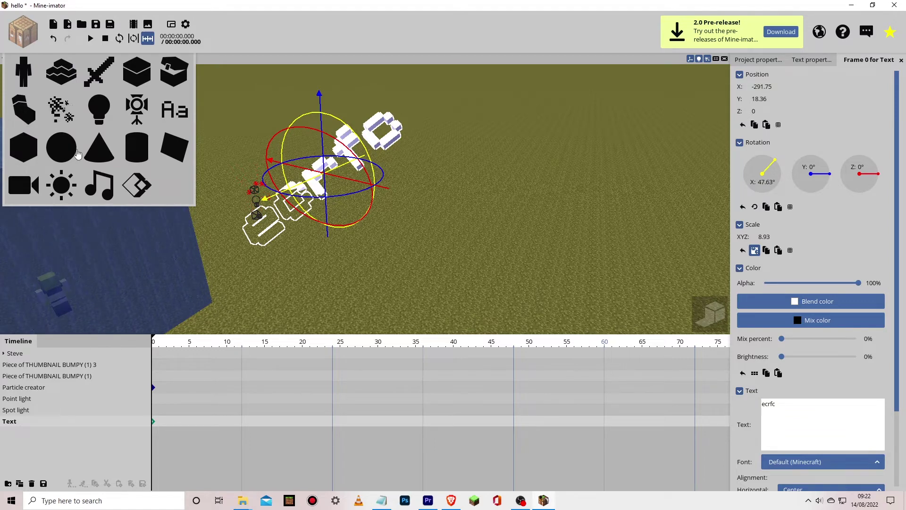
click(23, 147)
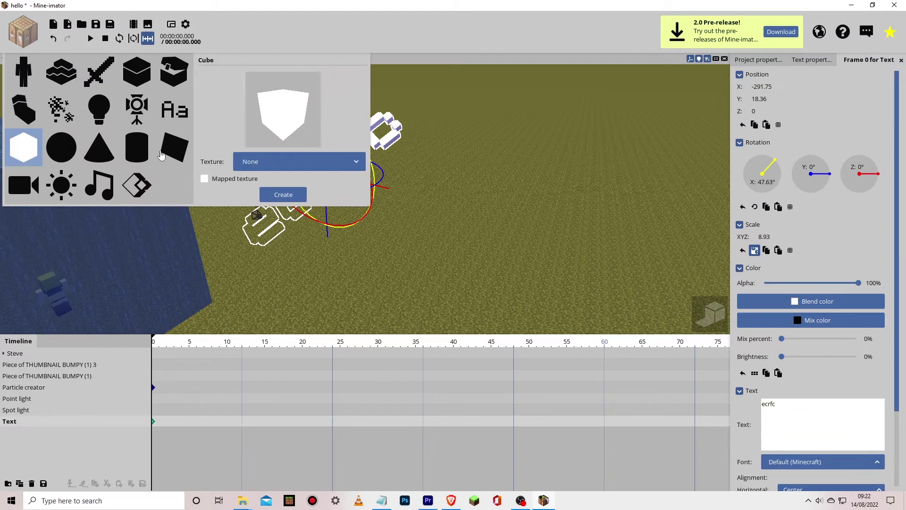
click(278, 195)
click(23, 31)
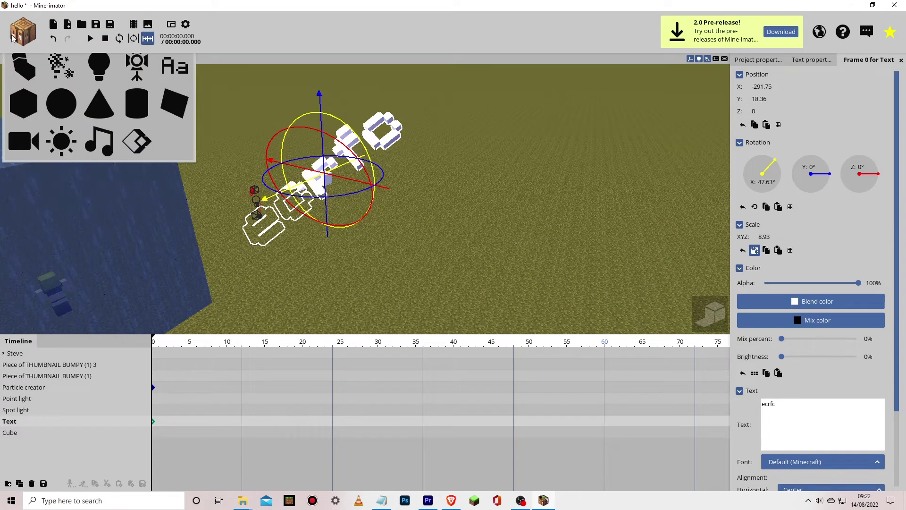
Create a camera from the workbench at the current view and reopen the workbench
click(24, 186)
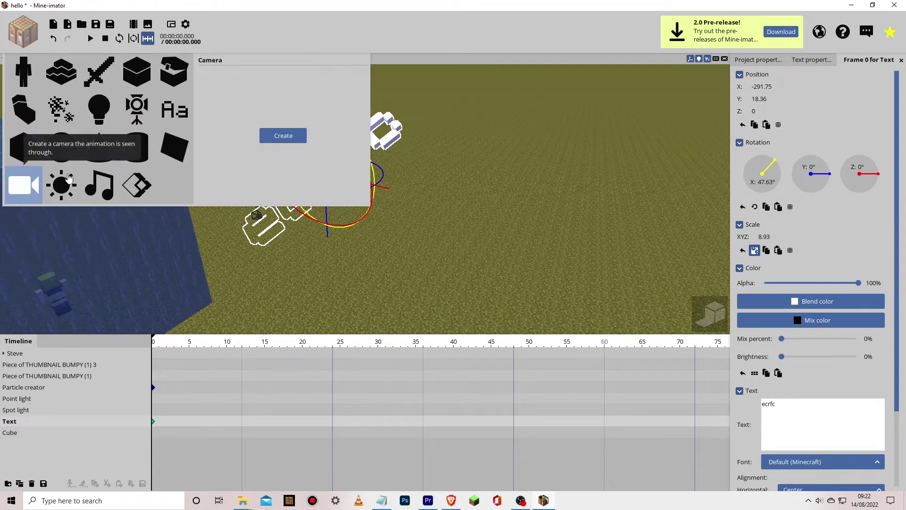
click(278, 137)
drag(17, 239, 19, 206)
right_drag(16, 218, 17, 226)
click(23, 46)
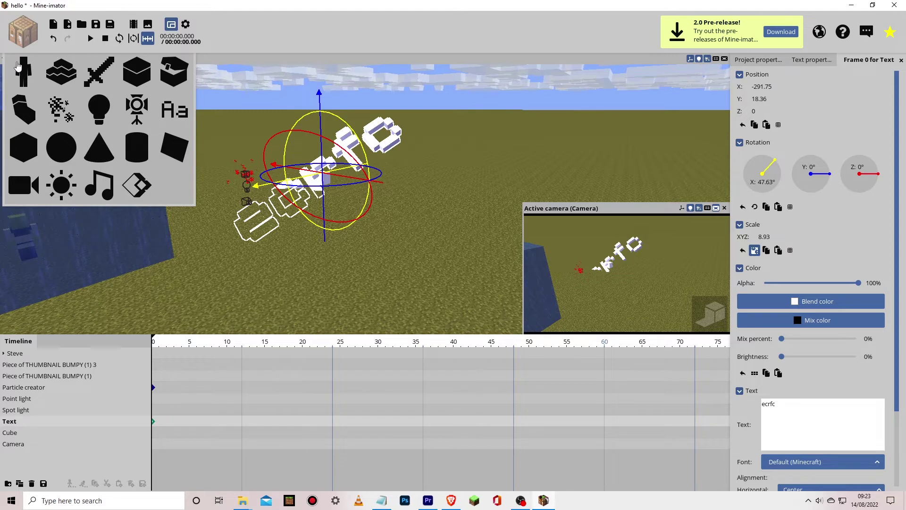
Close the workbench, select Steve and add keyframes for him at frames 0 and 60
click(3, 309)
click(8, 255)
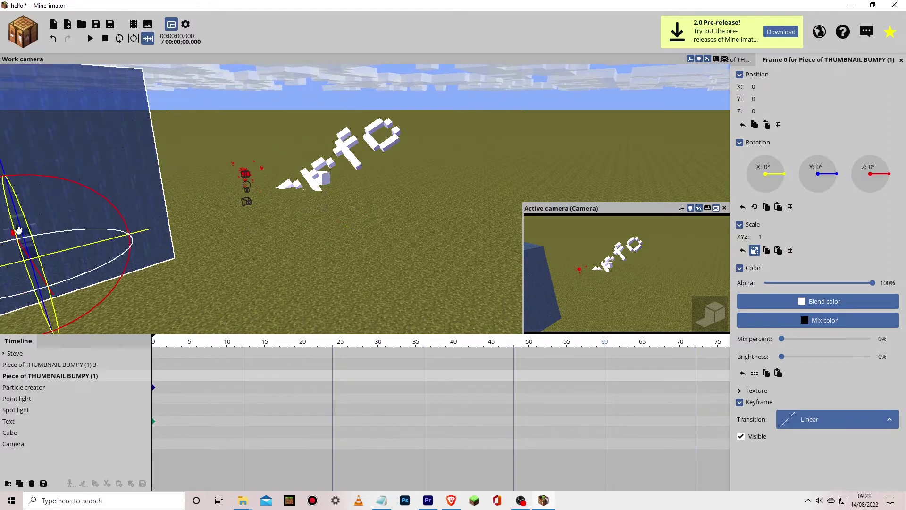
double_click(26, 355)
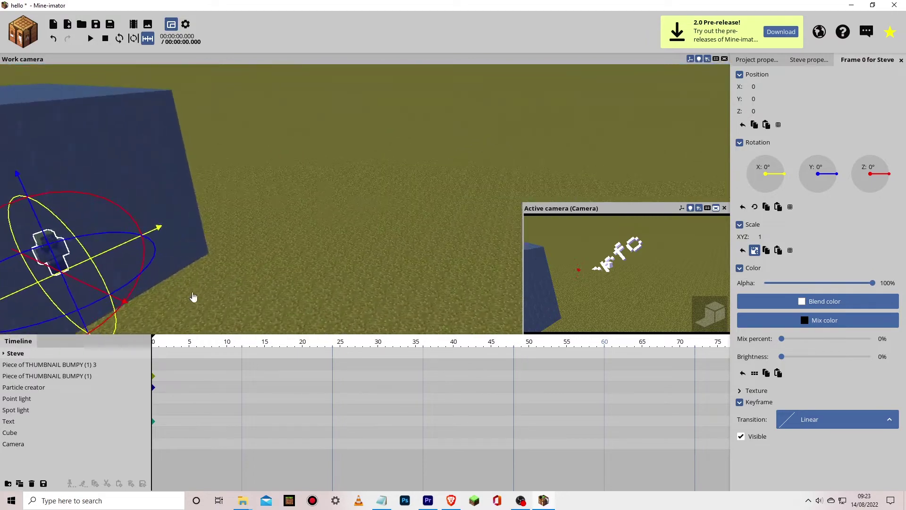
click(152, 353)
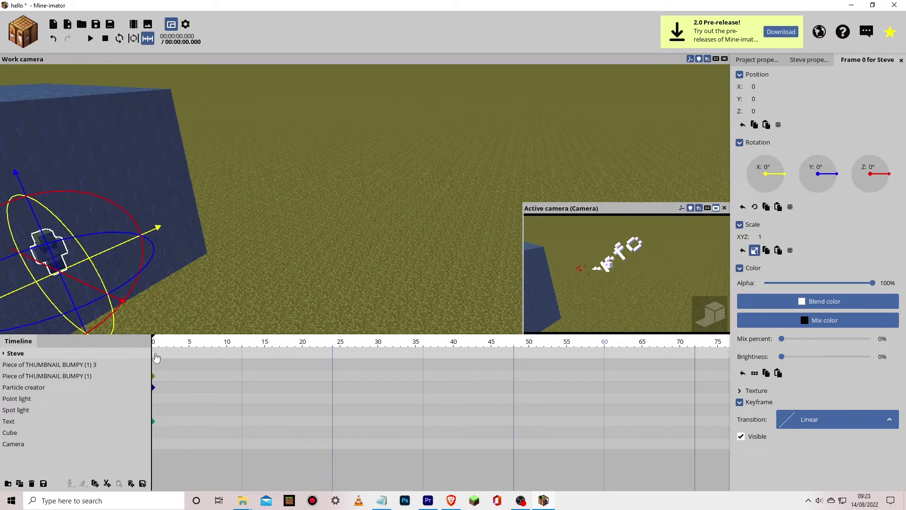
drag(158, 347, 606, 350)
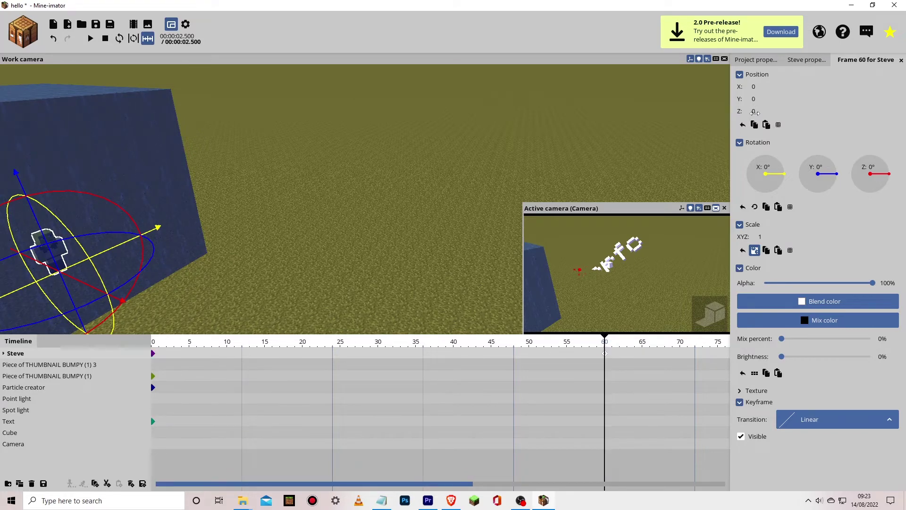
Set Steve's Z position at frame 60 to 84.52 and play the animation from the start
drag(755, 112, 726, 138)
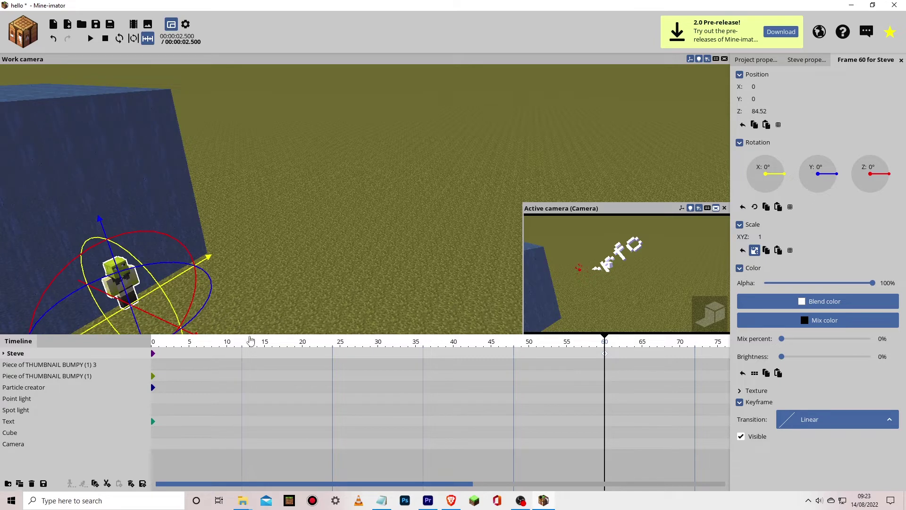
drag(238, 346, 93, 353)
key(space)
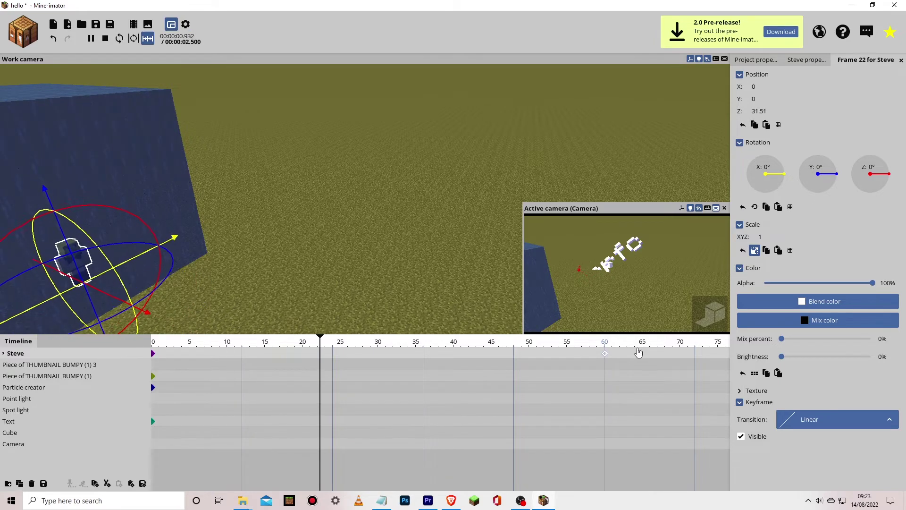
Set the transition of both Steve keyframes to Ease in and out (elastic) and play the animation
drag(632, 354, 121, 362)
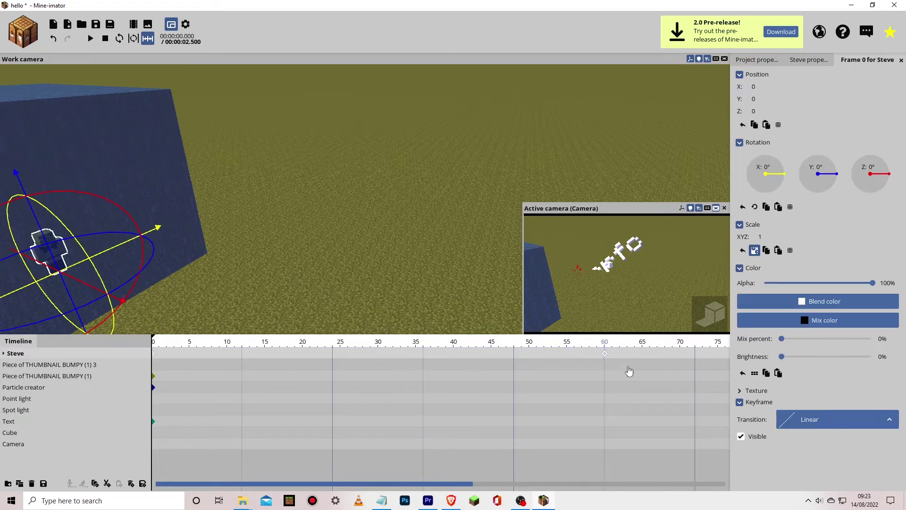
click(788, 427)
click(820, 366)
key(space)
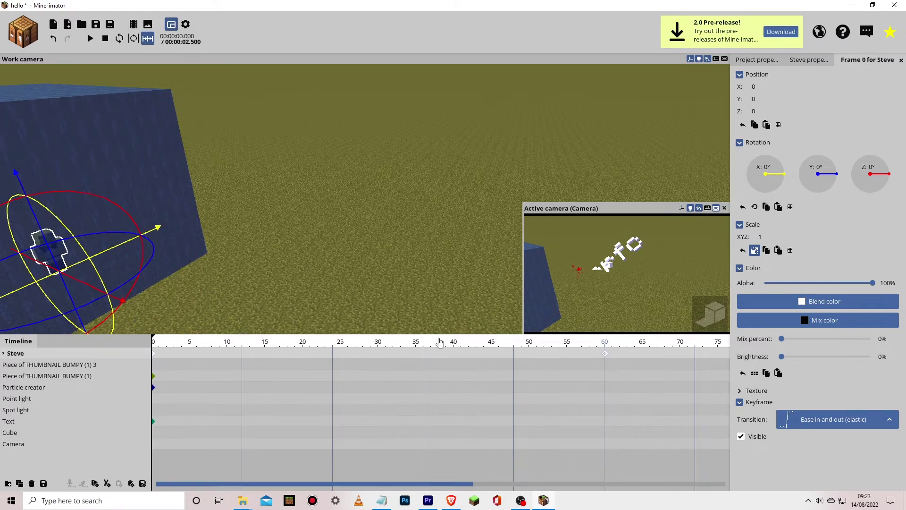
Generate a walking animation from Steve's frame 0 keyframe to his next one and play it
click(162, 357)
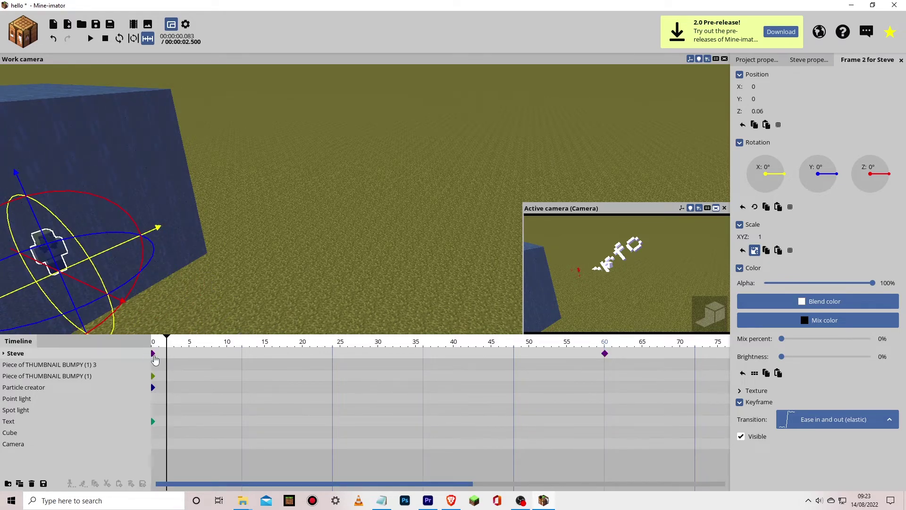
click(154, 354)
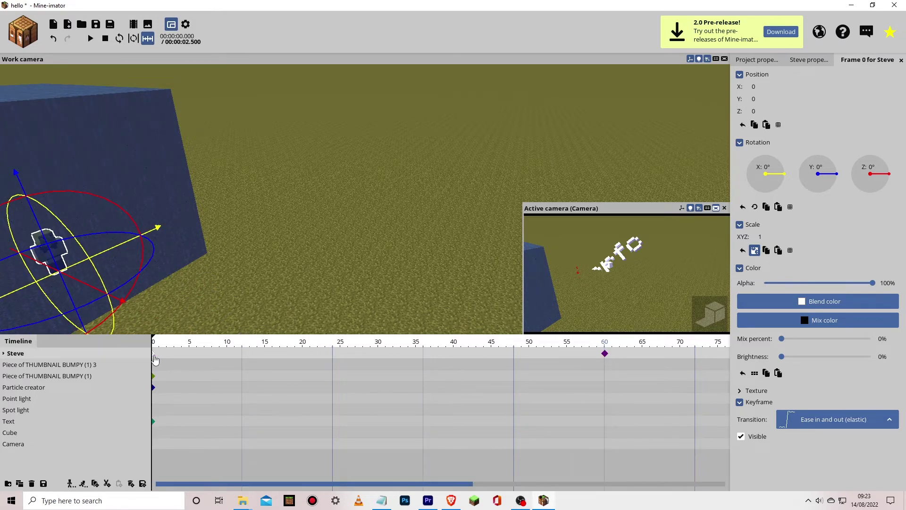
click(69, 484)
key(space)
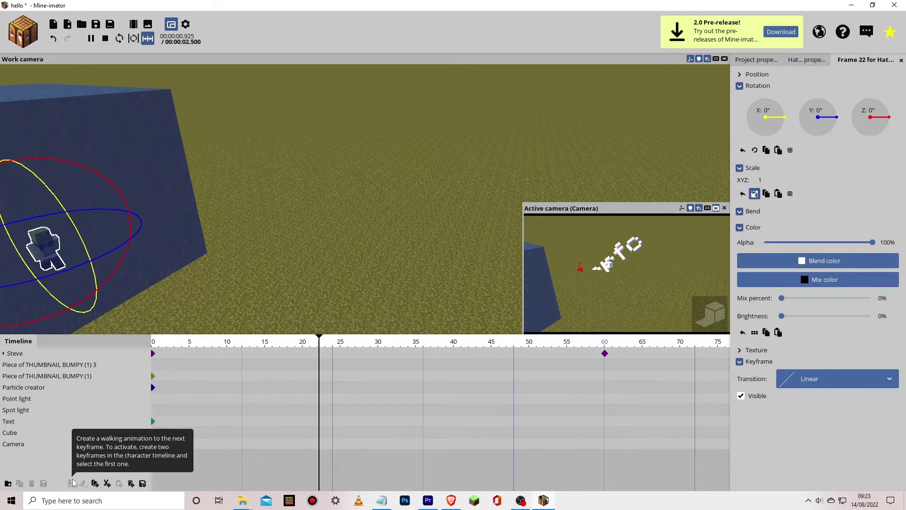
click(156, 353)
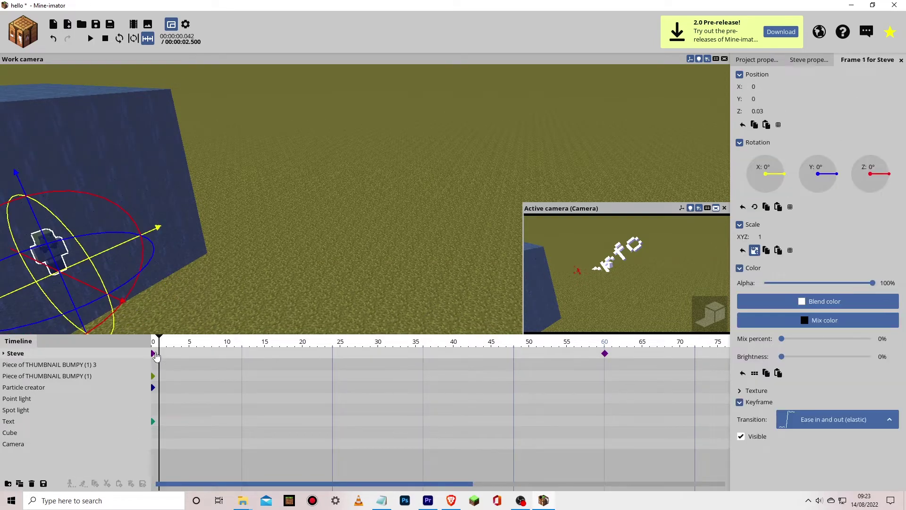
click(157, 355)
click(159, 355)
click(85, 484)
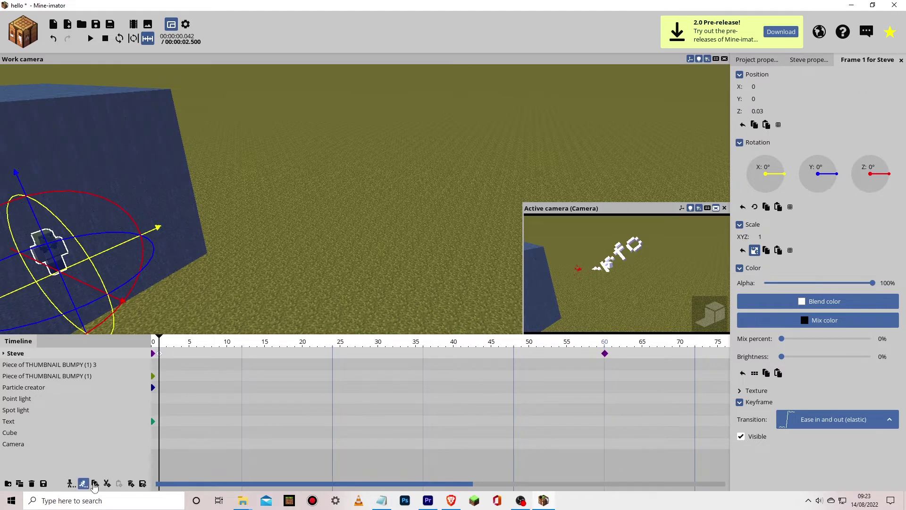
click(134, 484)
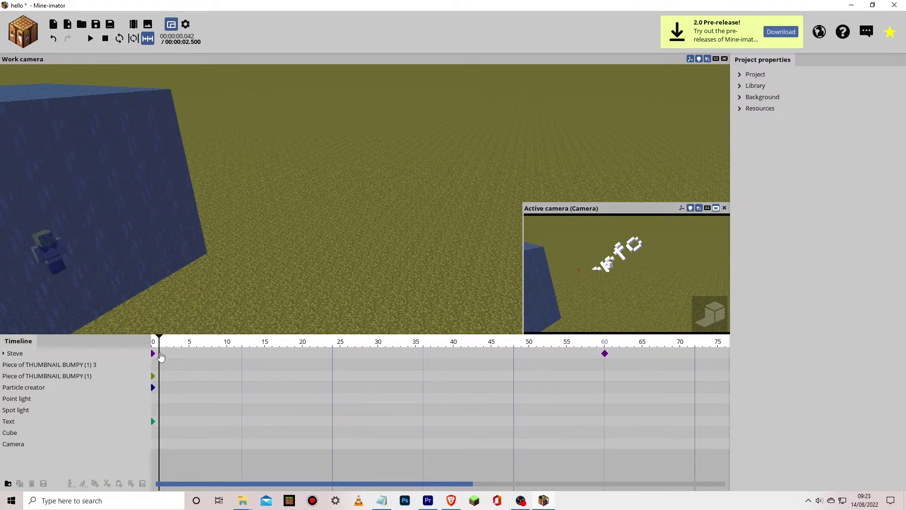
Add a Steve keyframe at frame 1 with the skin texture set to Minecraft and play the result
click(160, 355)
click(786, 408)
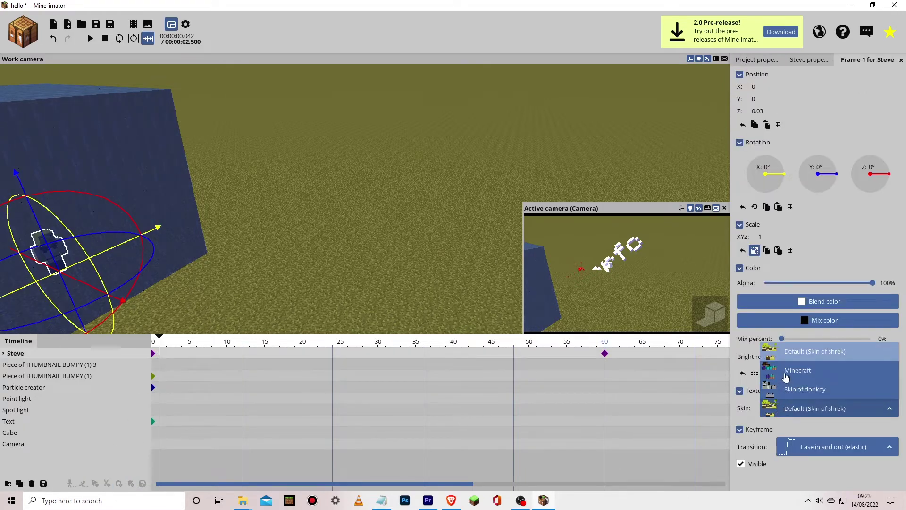
click(786, 376)
key(space)
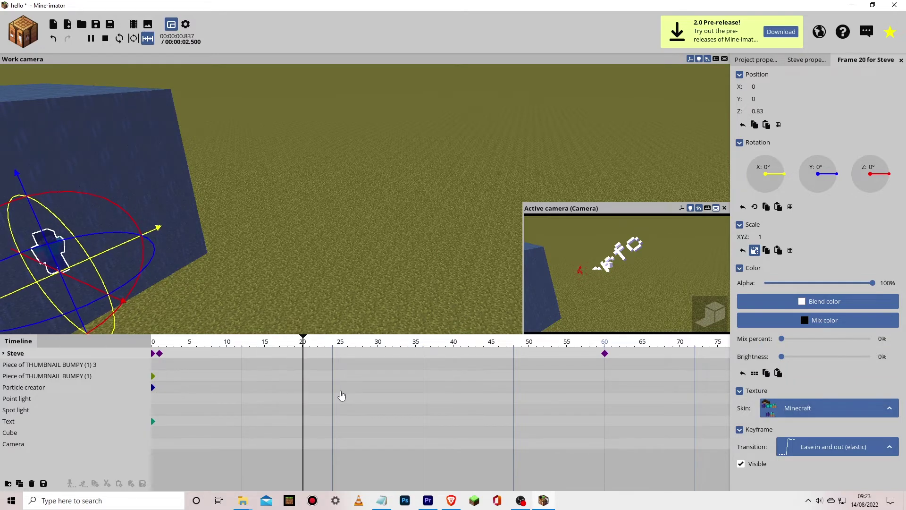
key(space)
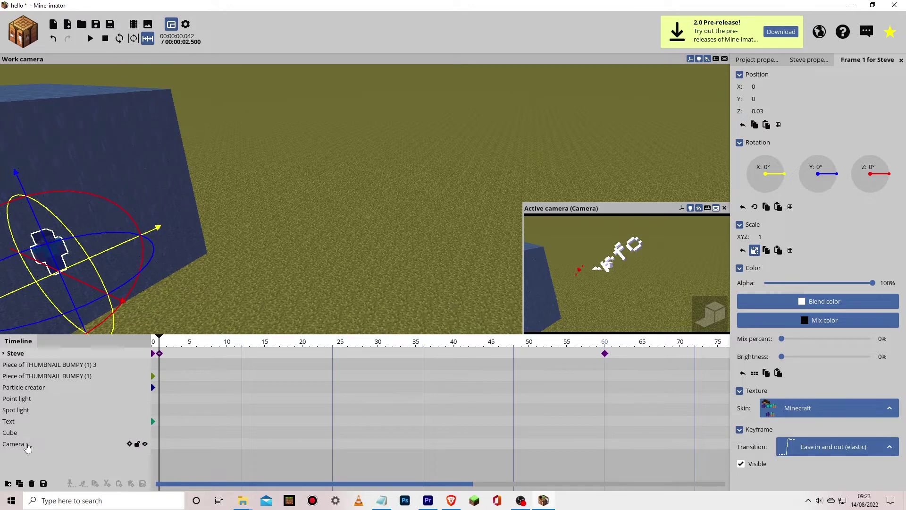
Keyframe the camera at frame 0 with Y position 42.09, Z position -103.12 and Y rotation 351.25°, facing Steve
click(26, 447)
click(153, 439)
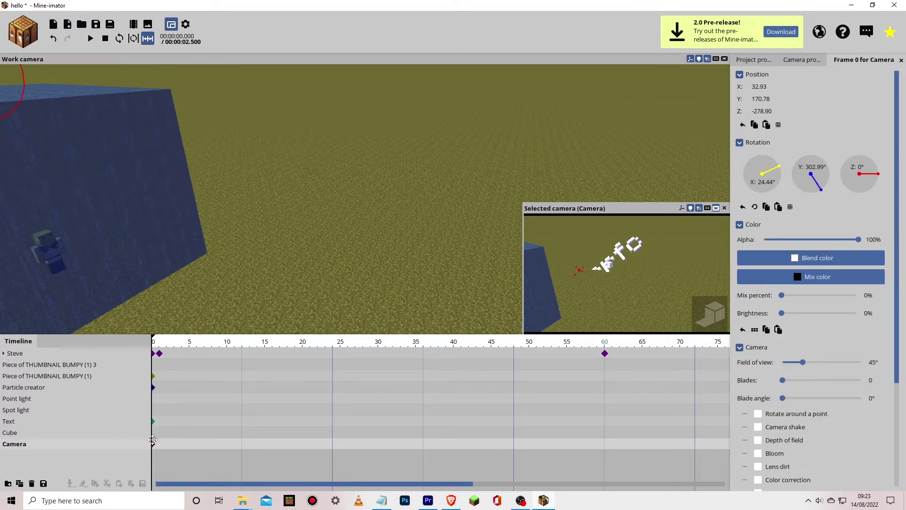
click(154, 443)
drag(821, 189, 830, 176)
mouse_move(759, 98)
mouse_down()
mouse_move(776, 98)
mouse_move(733, 100)
mouse_move(783, 116)
mouse_move(772, 101)
mouse_up()
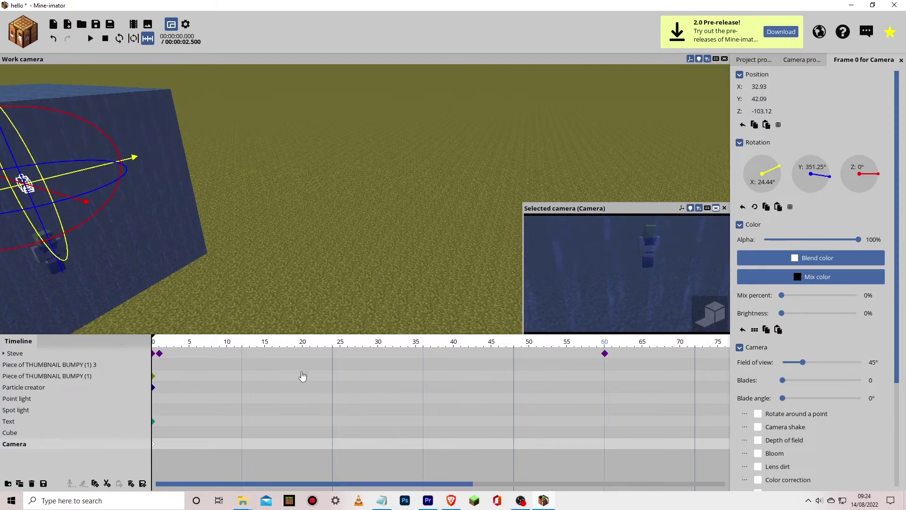
Add a camera keyframe at frame 60 and change the camera's position and Y rotation there
click(605, 343)
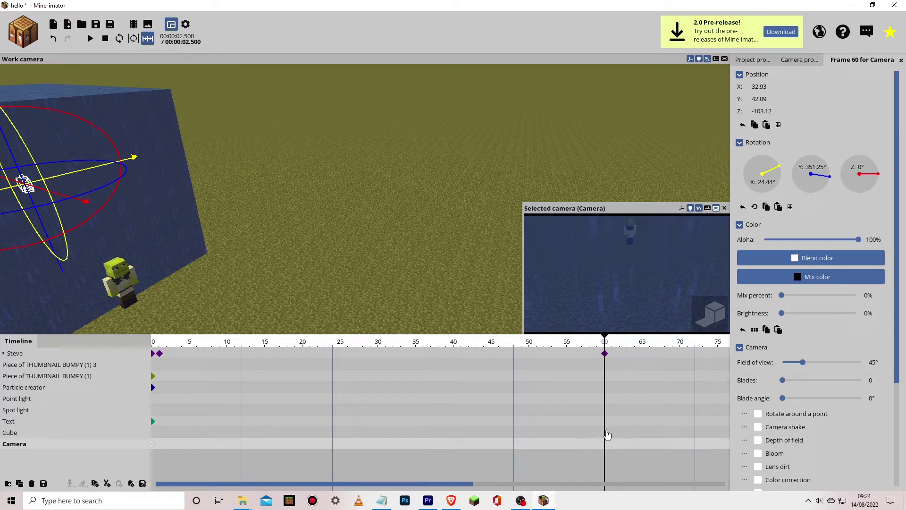
click(606, 438)
click(606, 444)
click(606, 444)
drag(759, 87, 771, 110)
drag(827, 180, 755, 214)
Play the animation from the start and scrub through it to frame 51 to check the skin and camera changes
drag(427, 343, 2, 356)
key(space)
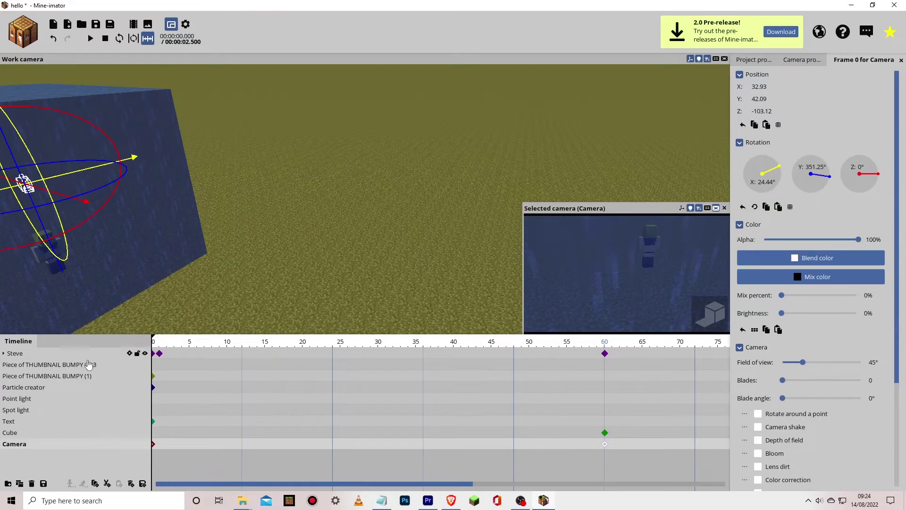
click(161, 355)
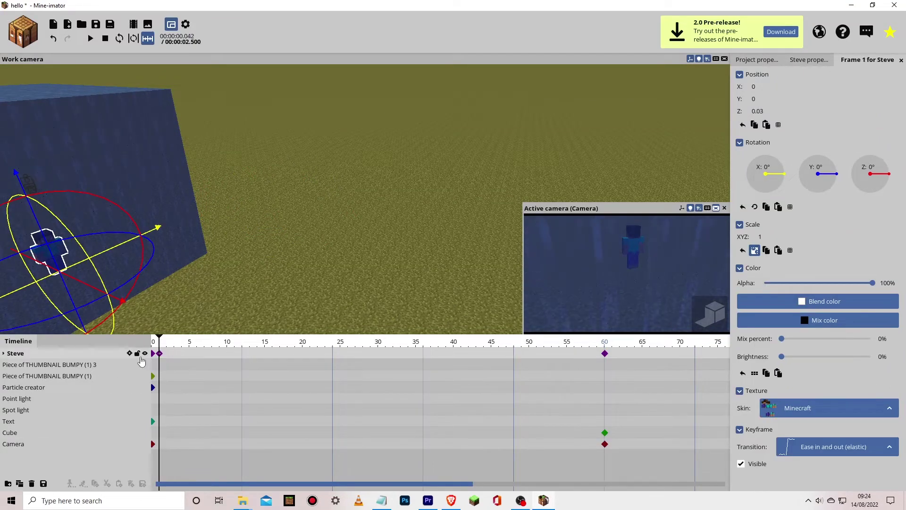
click(155, 343)
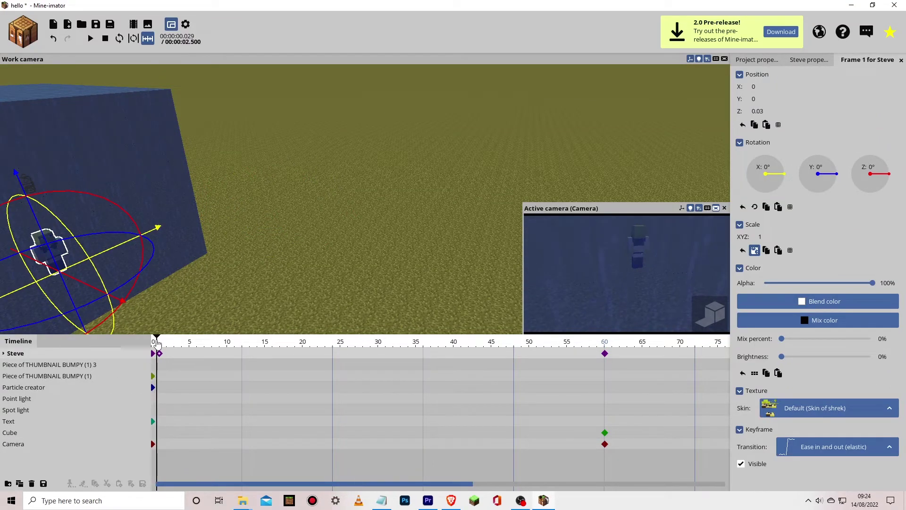
drag(157, 344, 537, 333)
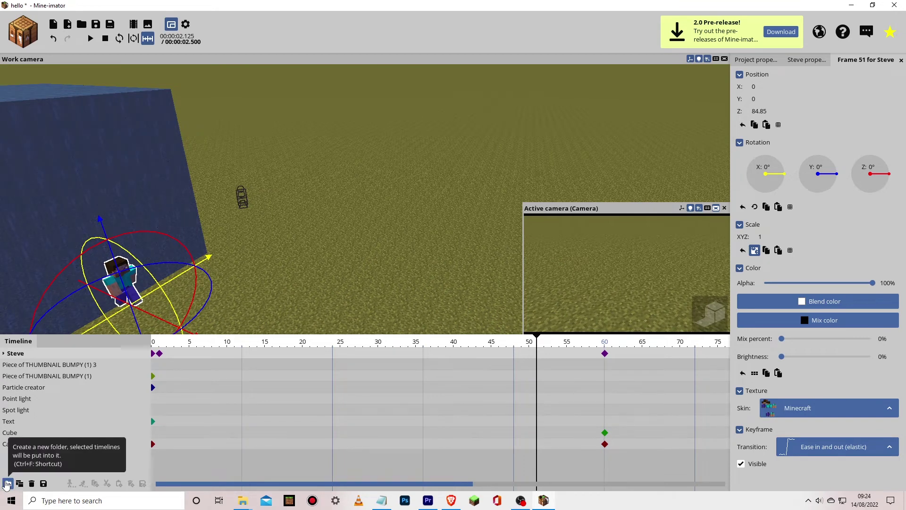
Put Steve in a new timeline folder and move the Piece of THUMBNAIL BUMPY (1) 3 scenery and the camera into it
click(7, 484)
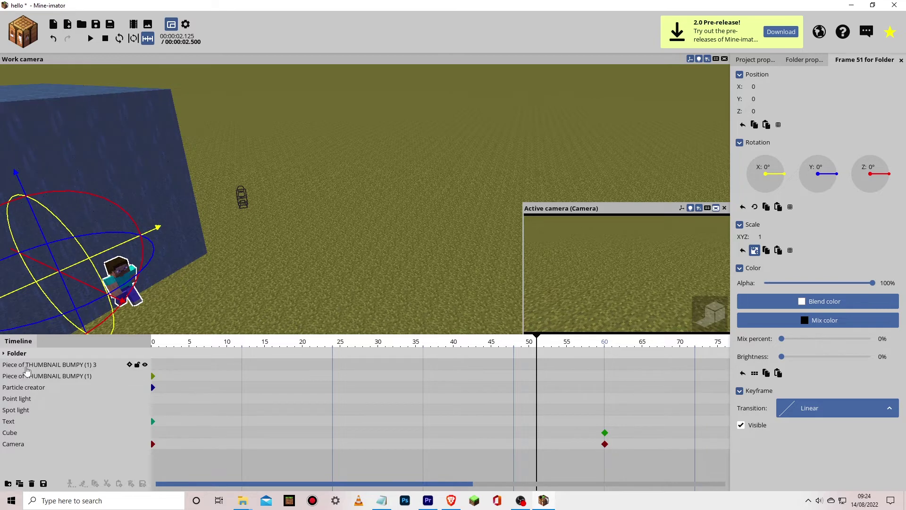
click(17, 366)
drag(17, 368, 32, 362)
click(27, 388)
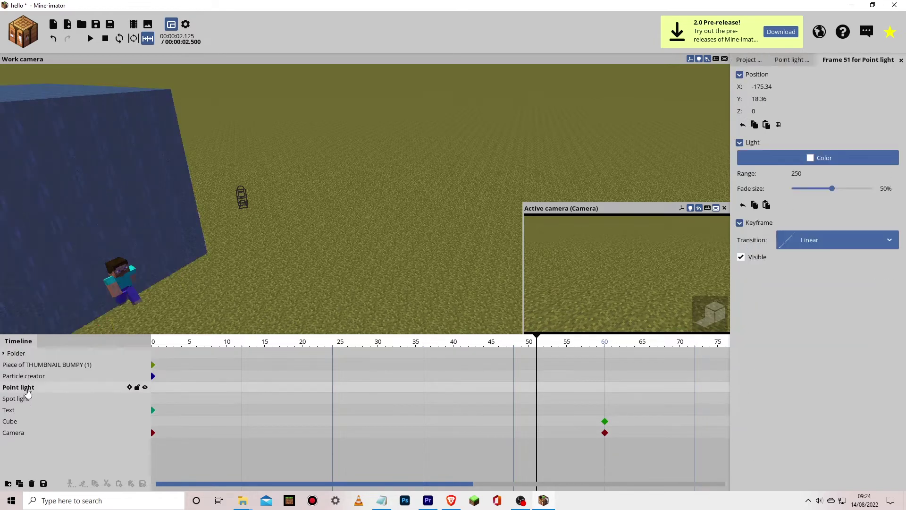
click(27, 436)
drag(27, 435, 22, 355)
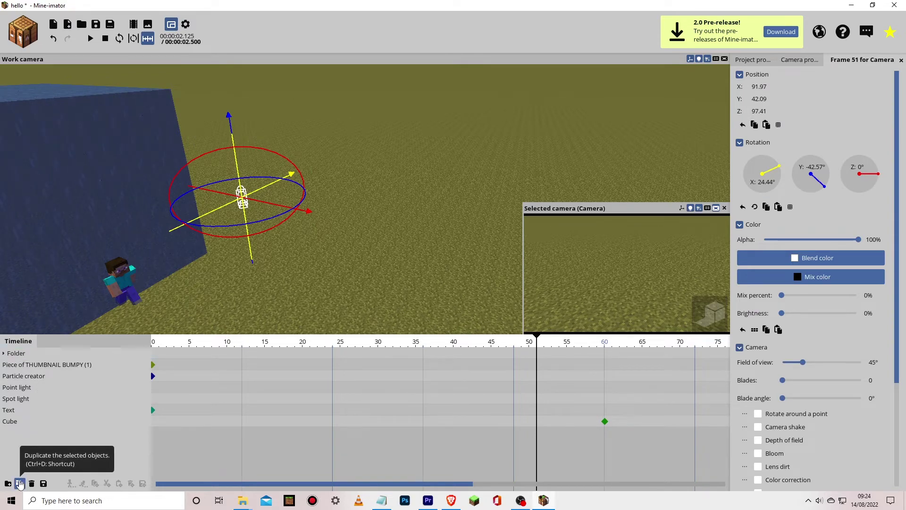
Duplicate the camera and the Piece of THUMBNAIL BUMPY (1) scenery, and shift the scenery copy along X at frame 51
click(20, 485)
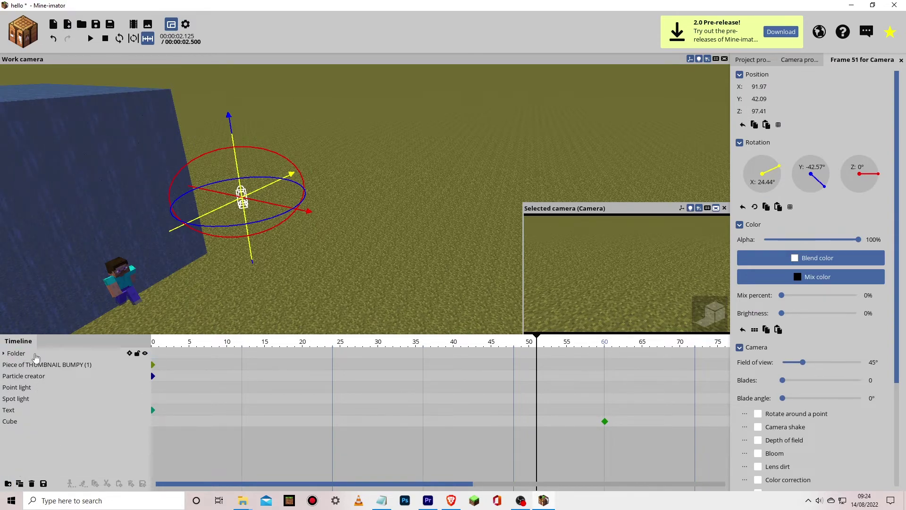
click(39, 366)
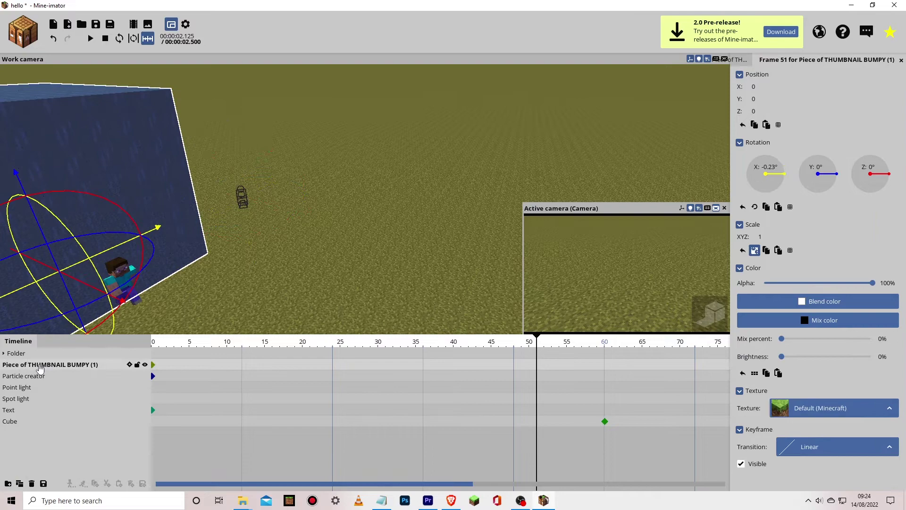
click(19, 484)
drag(511, 103, 557, 98)
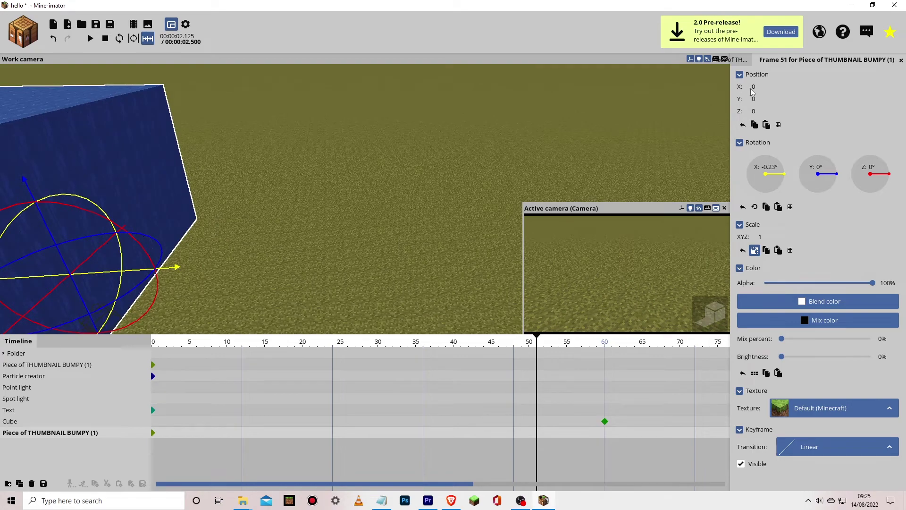
drag(757, 87, 694, 181)
click(500, 170)
right_drag(499, 169, 375, 176)
Remove the cube from the project
click(72, 421)
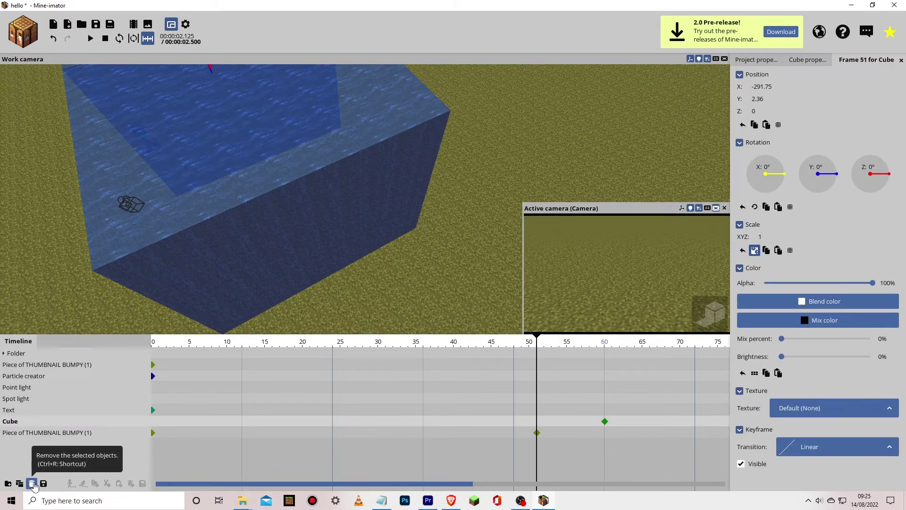
click(33, 484)
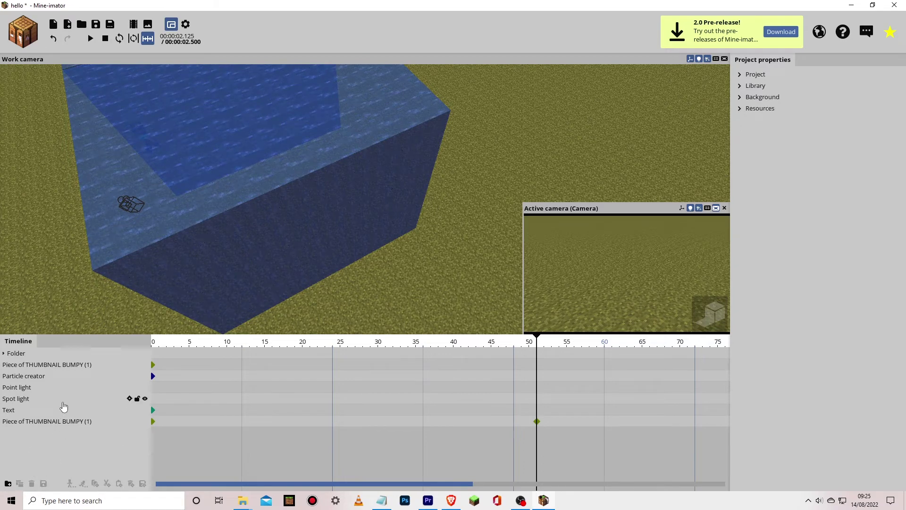
click(59, 399)
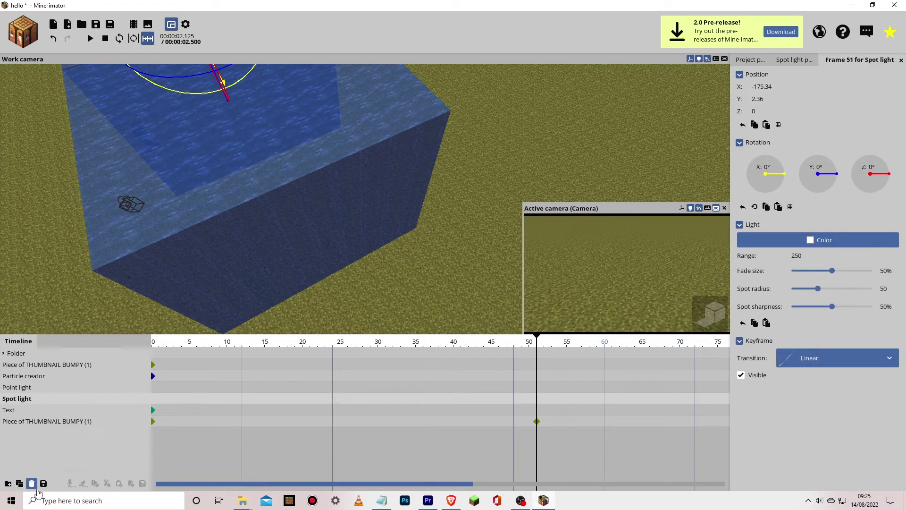
click(43, 485)
key(Escape)
Open the export of the scenery copy's frame 0 keyframe to view its save options, and cancel it
click(88, 422)
click(151, 421)
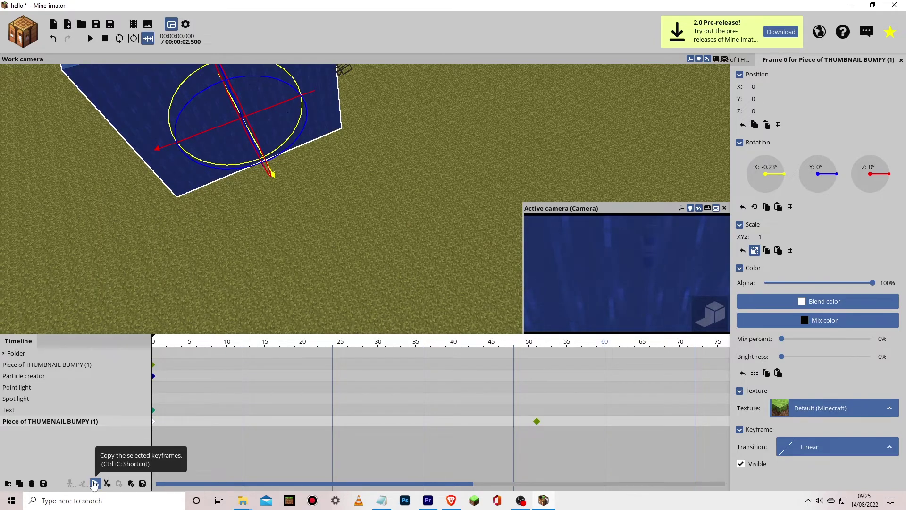
click(142, 484)
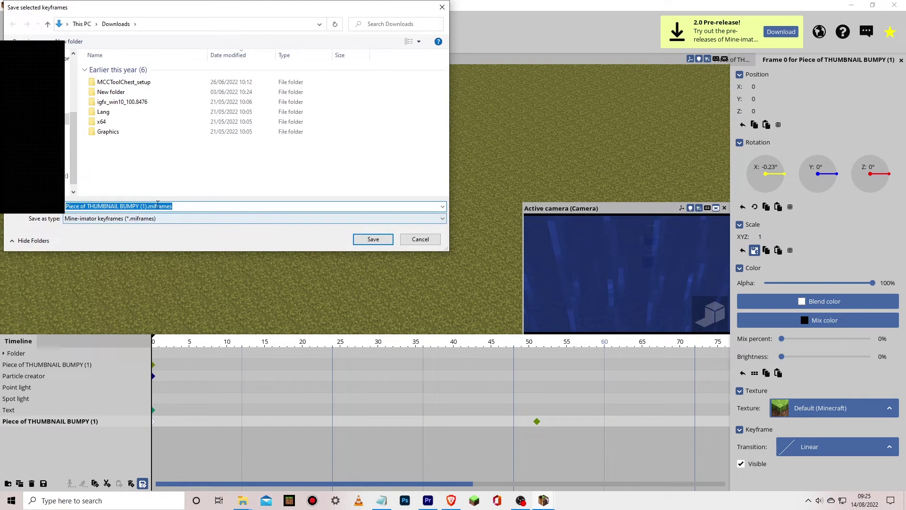
click(442, 7)
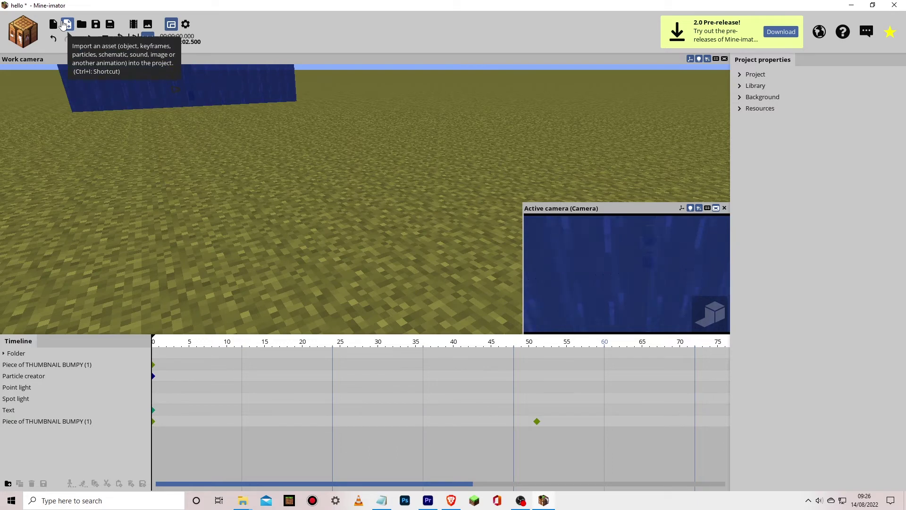
Start importing squid.png from Downloads as an asset, try out the available image types, and cancel the import
click(66, 24)
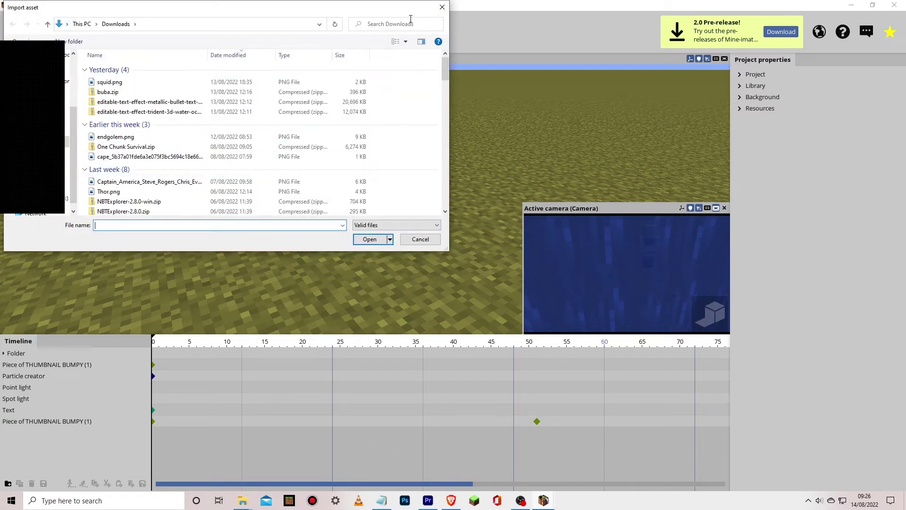
double_click(186, 85)
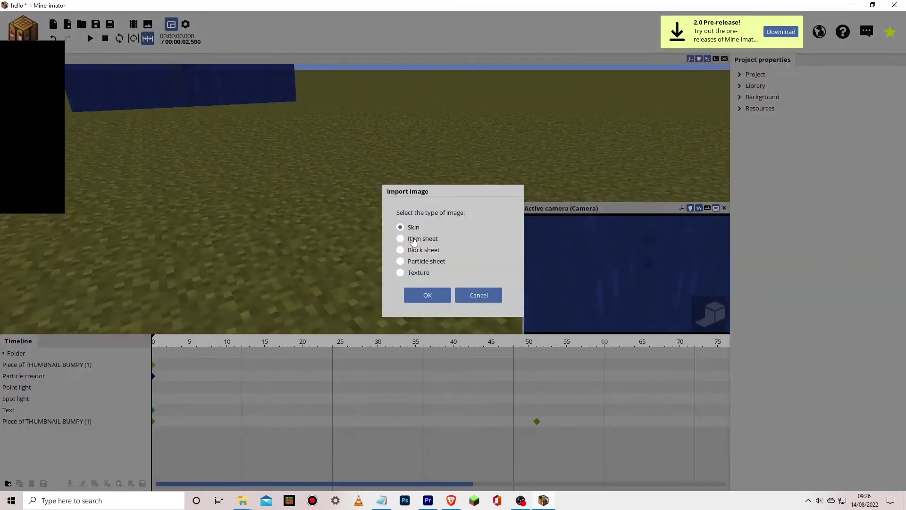
click(413, 251)
click(414, 243)
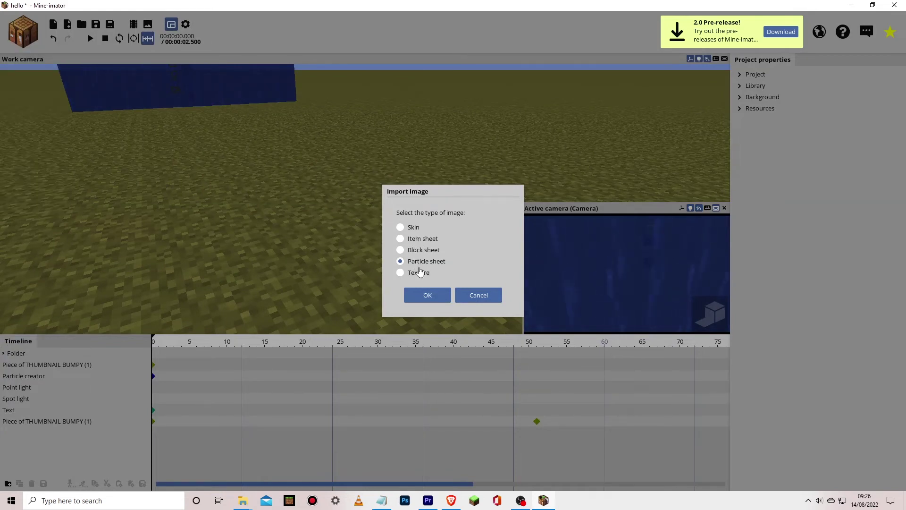
click(472, 293)
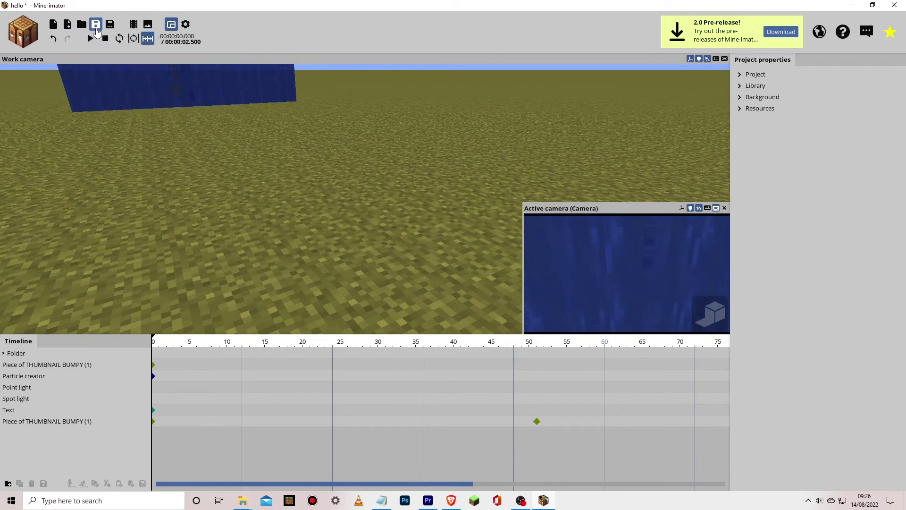
Save the project
click(97, 30)
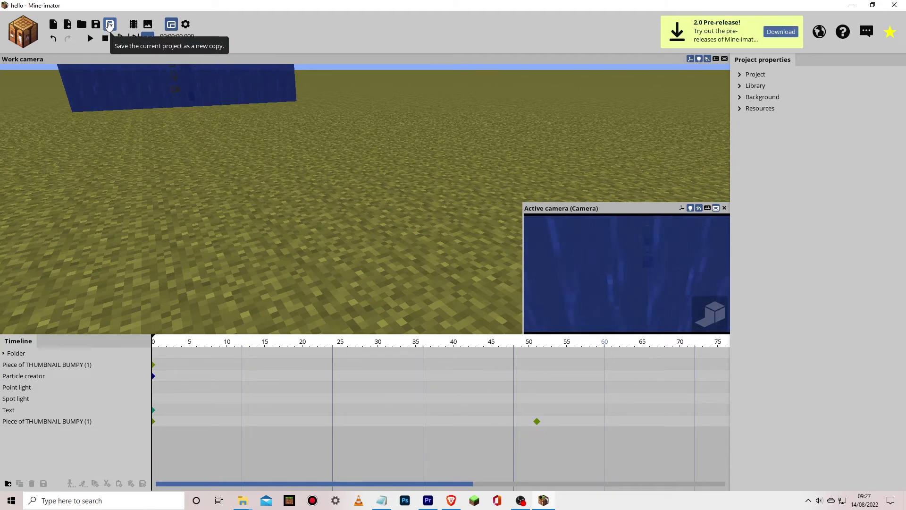
Set the movie export framerate to 60, review the video quality, format and size choices, and cancel the export
click(133, 24)
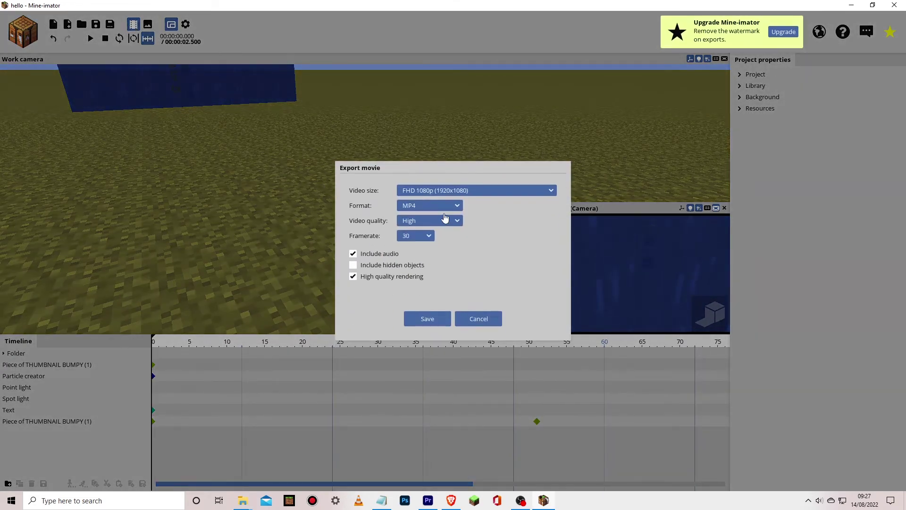
click(415, 240)
click(411, 271)
click(421, 222)
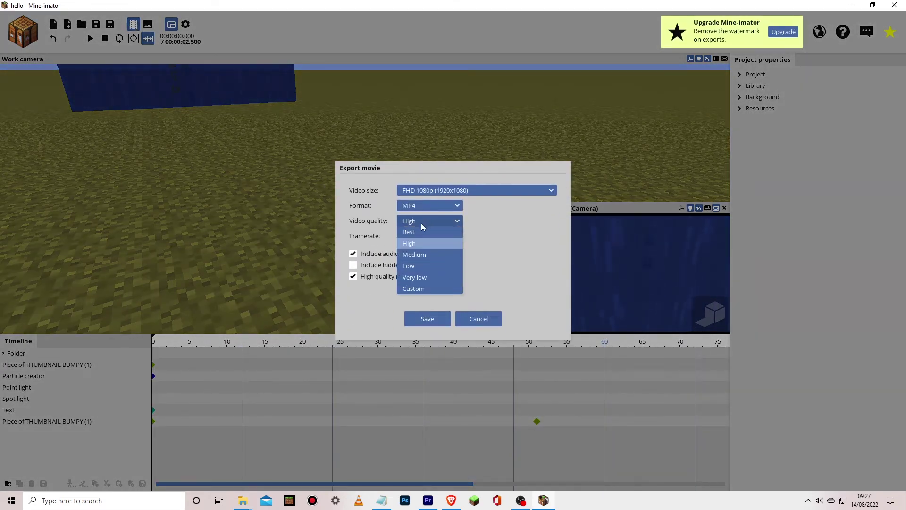
click(427, 207)
click(428, 206)
click(429, 205)
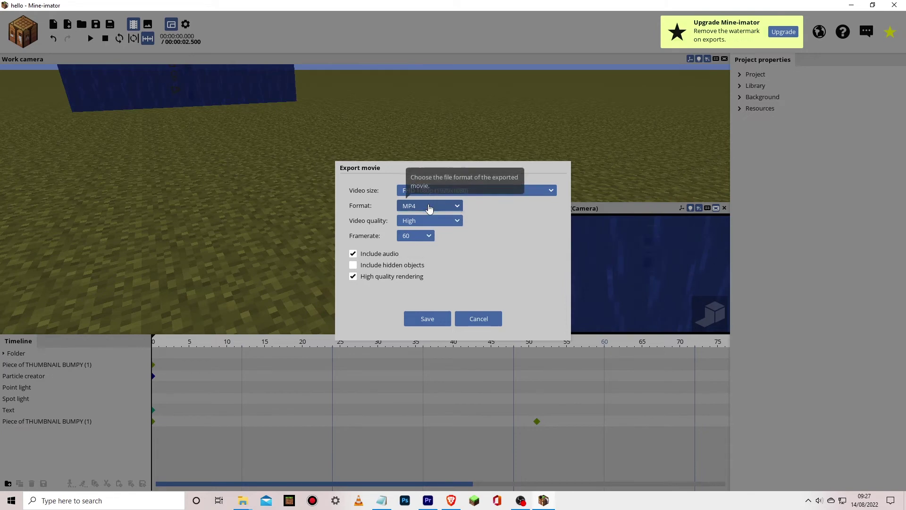
click(429, 204)
click(434, 191)
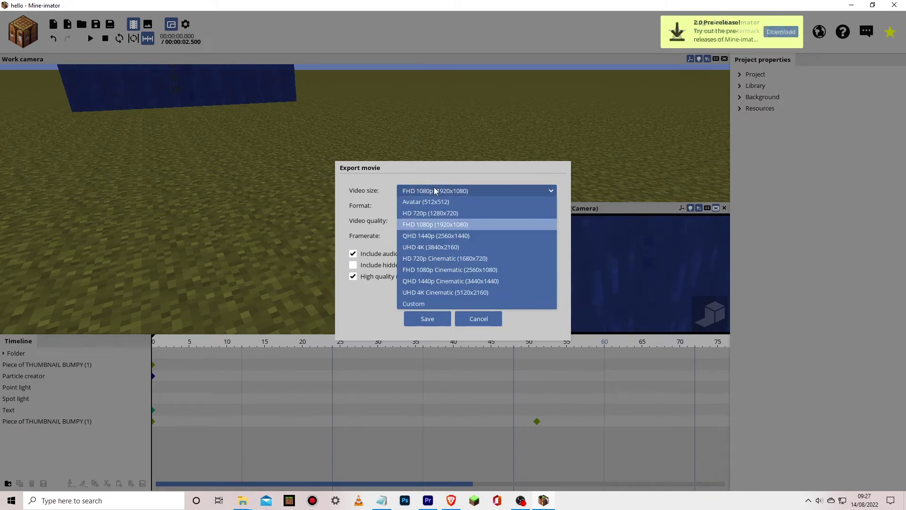
click(434, 191)
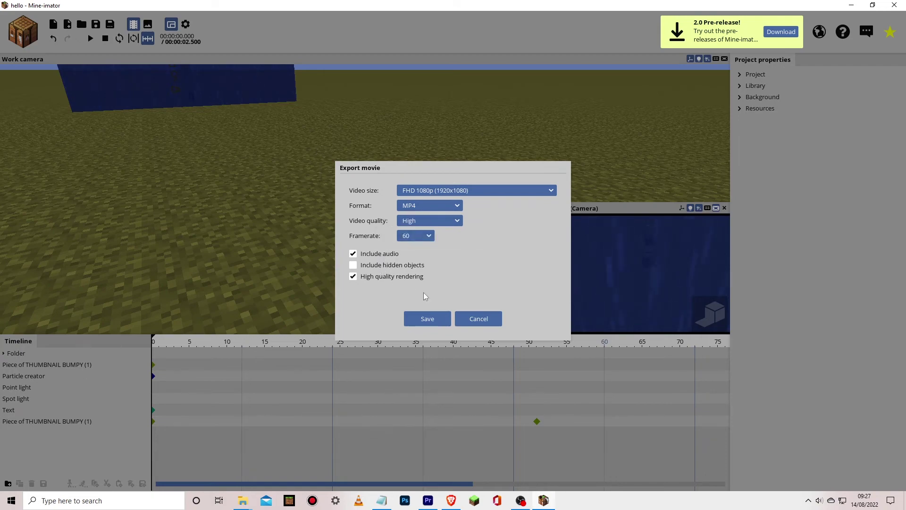
click(486, 325)
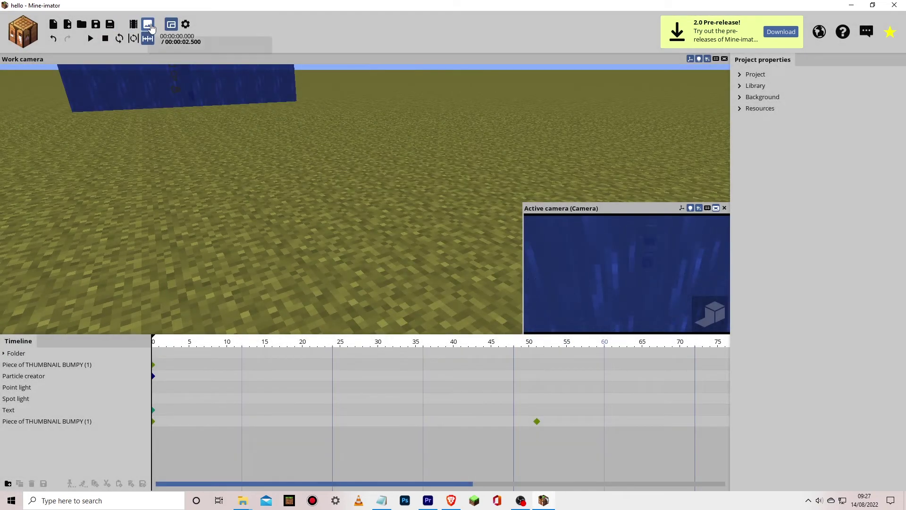
Enable Remove background in the image export settings and leave them without exporting
drag(131, 77, 158, 175)
click(148, 24)
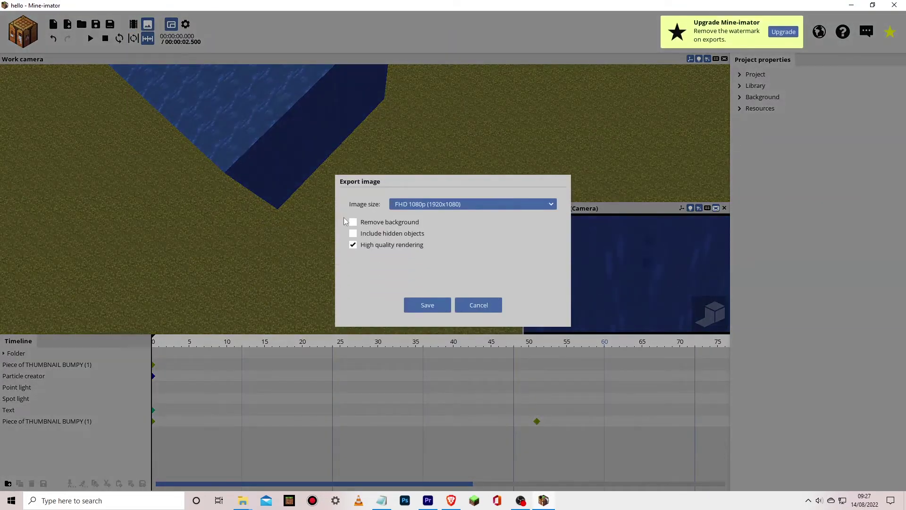
click(356, 223)
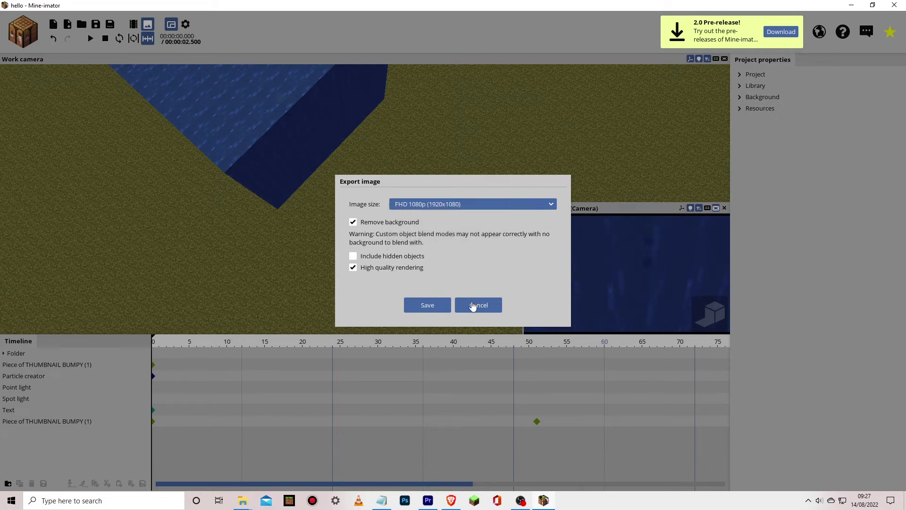
click(472, 306)
Select the frame 51 keyframe of the scenery copy and move the playhead to frame 48
click(537, 422)
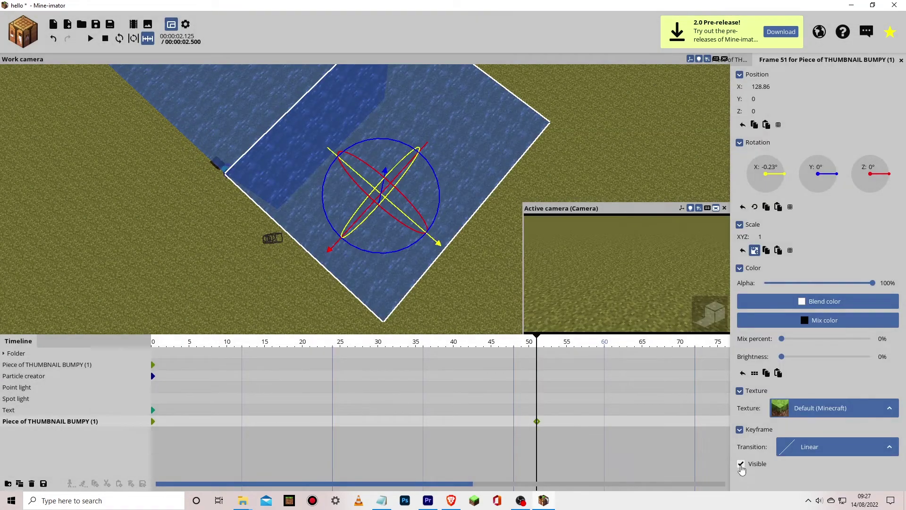
click(514, 341)
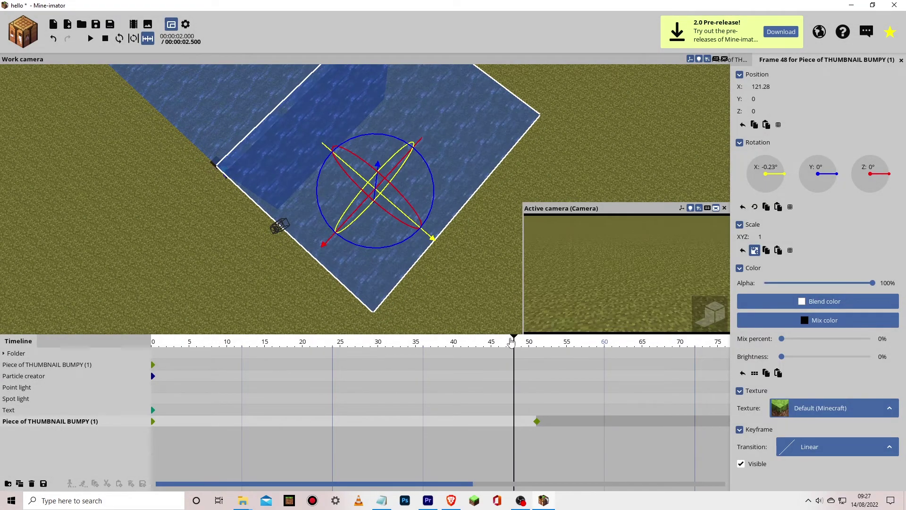
key(space)
key(space)
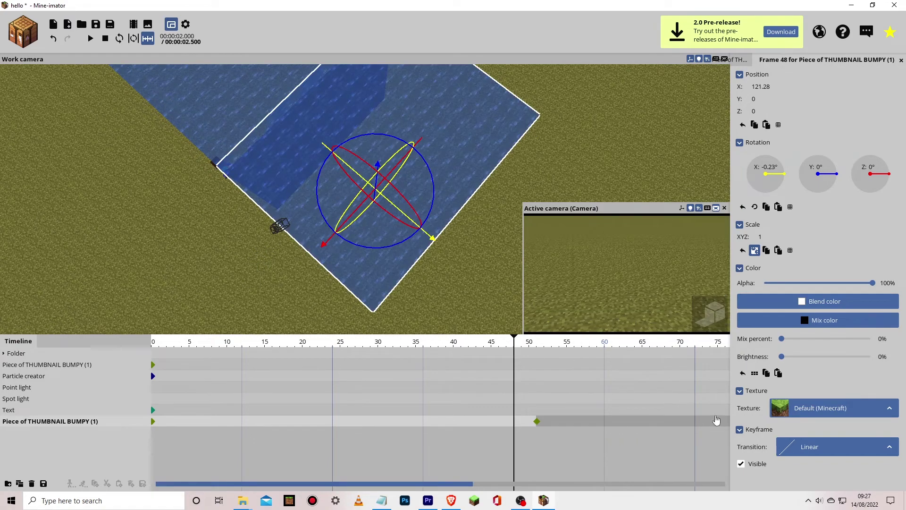
Enable Include hidden objects and turn off High quality rendering in the image export settings, and cancel the export
click(148, 24)
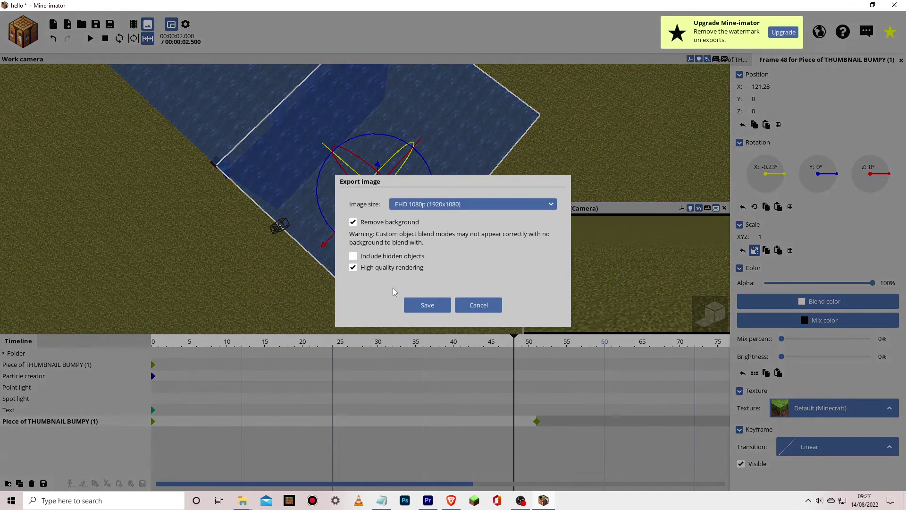
click(371, 259)
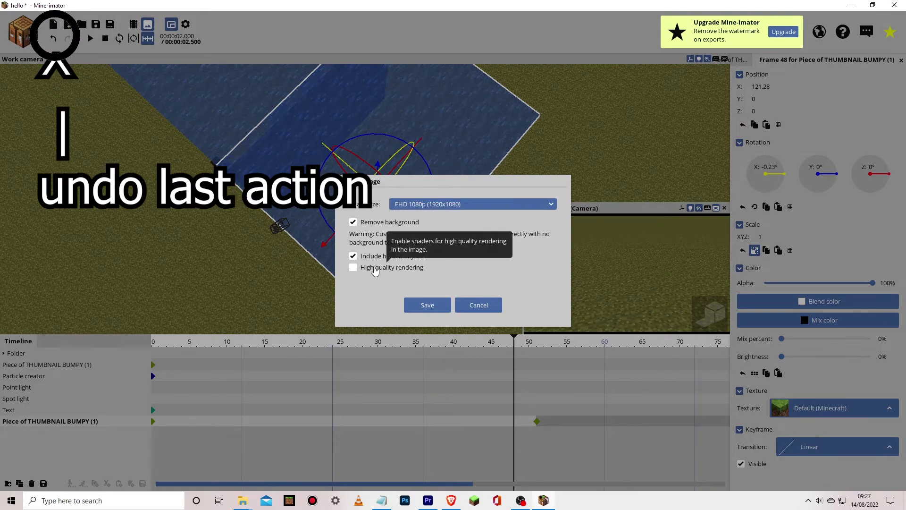
click(478, 305)
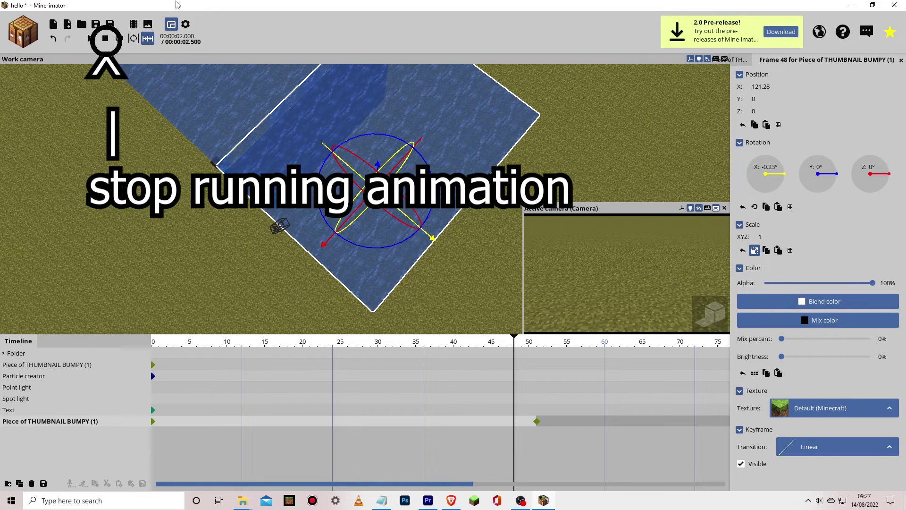
Toggle the secondary camera view on and off, and leave it hidden
click(172, 25)
click(172, 25)
click(173, 25)
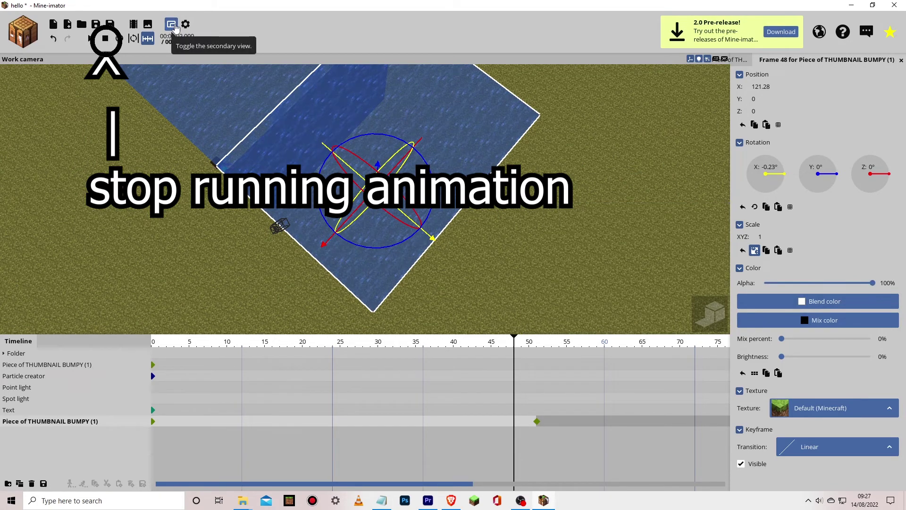
Open the settings, look through the Program and Interface options, and enable Auto-scroll when playing animation
click(185, 25)
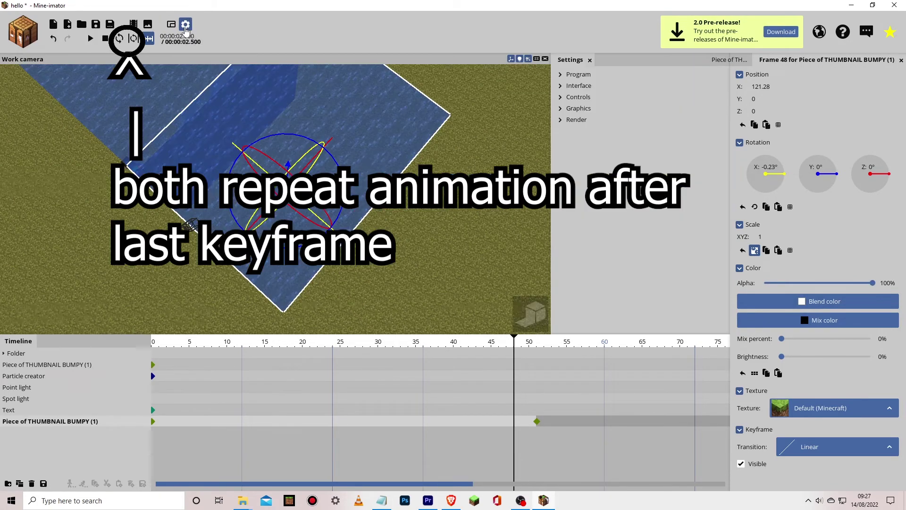
click(568, 75)
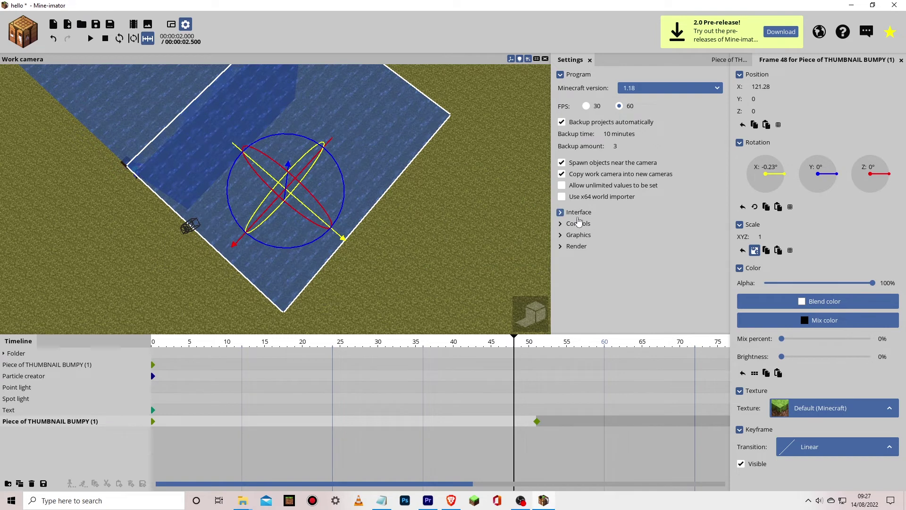
click(579, 214)
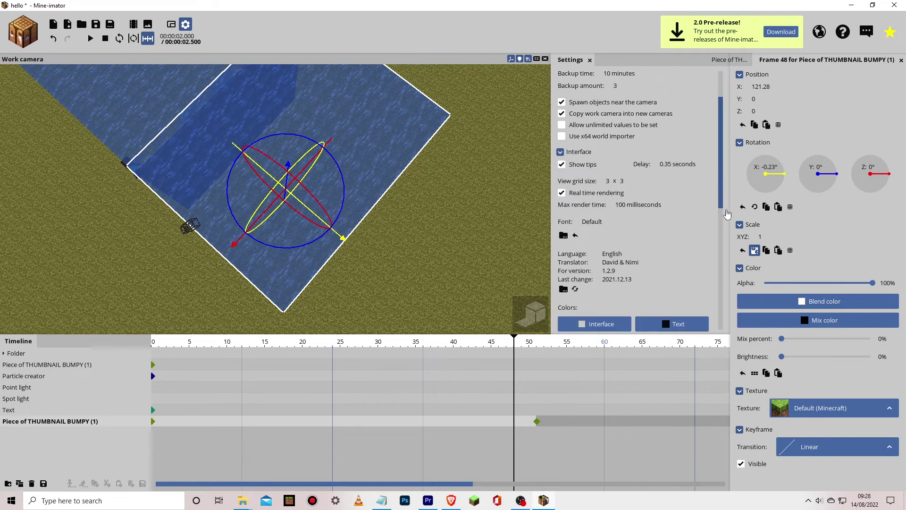
scroll(727, 214, down, 10)
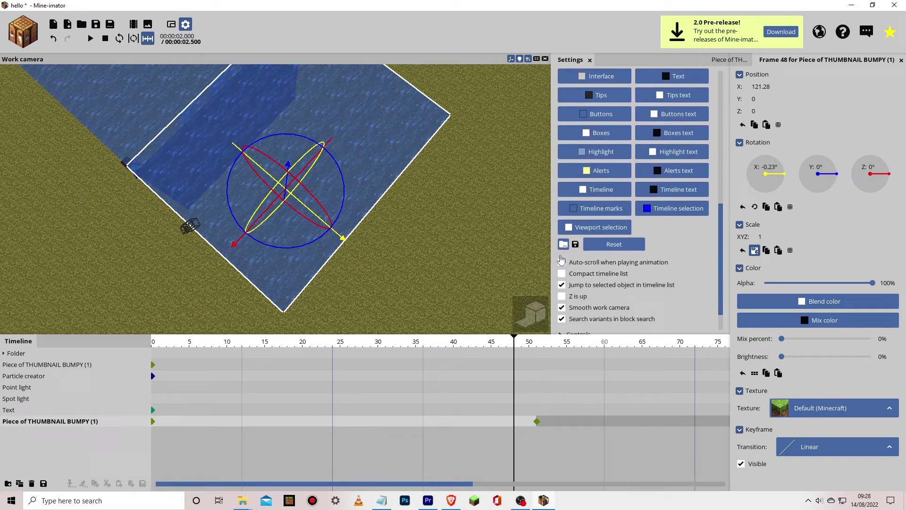
click(562, 262)
Review the Controls and Render settings, and set the arm and leg bending style to Realistic in the Graphics settings
scroll(721, 279, down, 1)
click(566, 302)
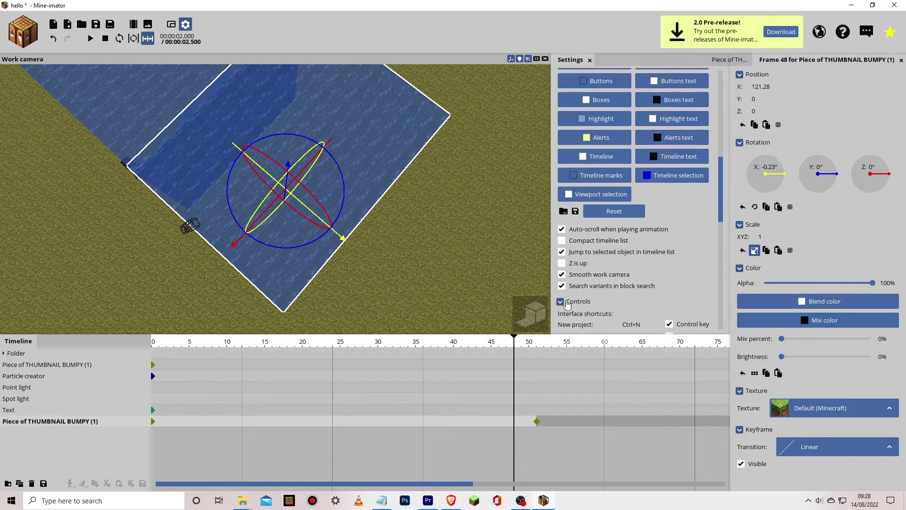
scroll(724, 217, down, 10)
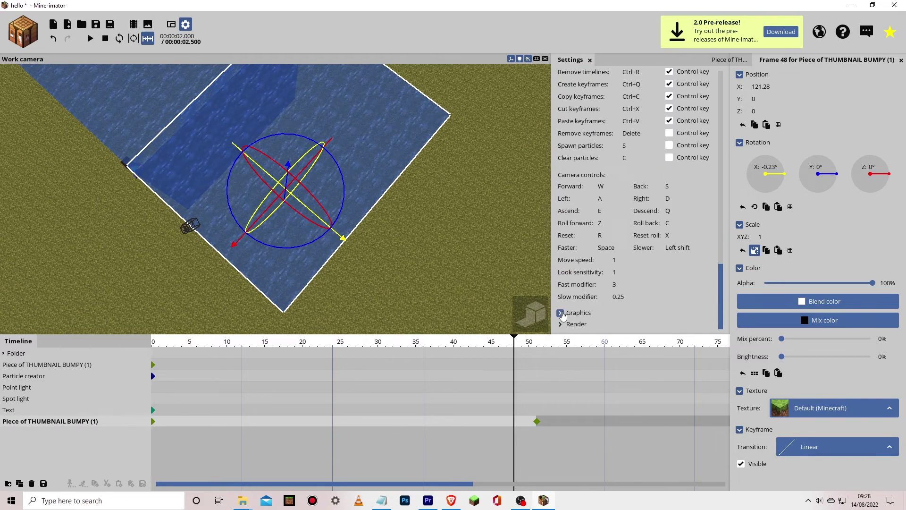
scroll(723, 271, down, 5)
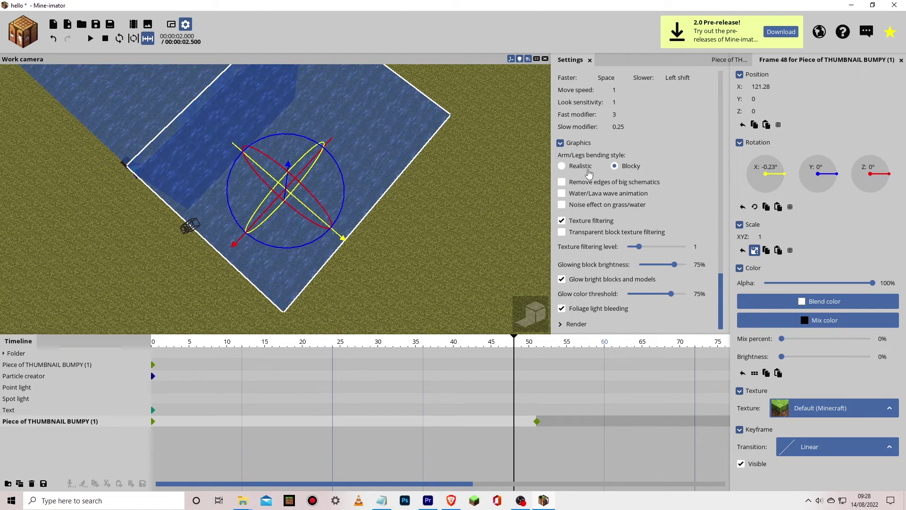
click(562, 324)
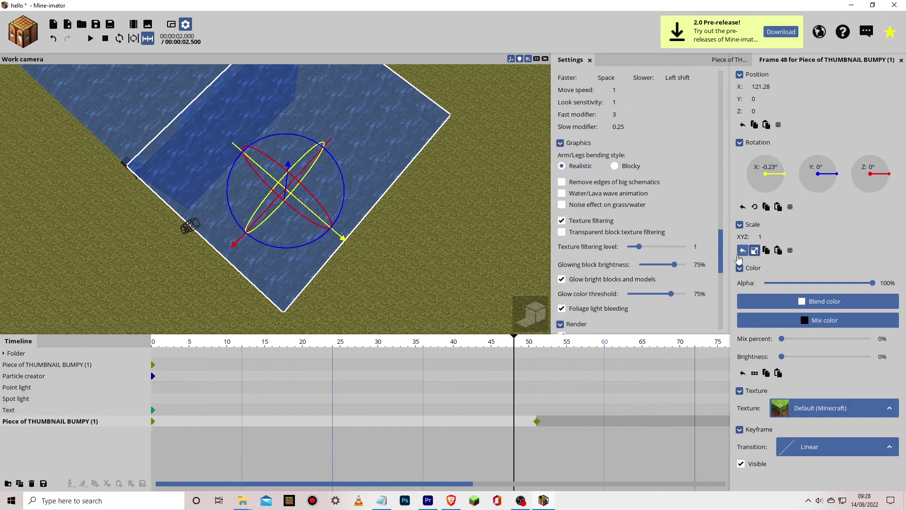
mouse_move(721, 260)
mouse_down()
mouse_move(717, 320)
mouse_move(718, 273)
mouse_up()
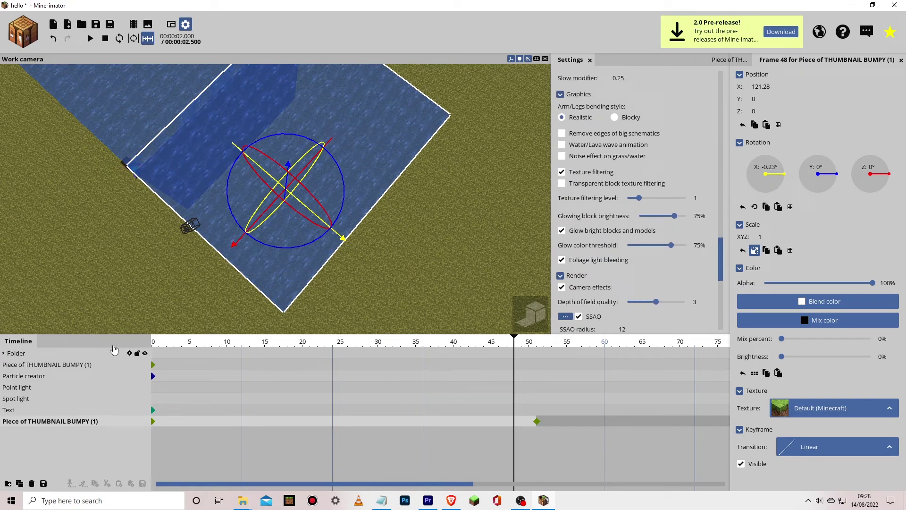
Create a Steve character from the workbench and select it in the timeline
click(54, 432)
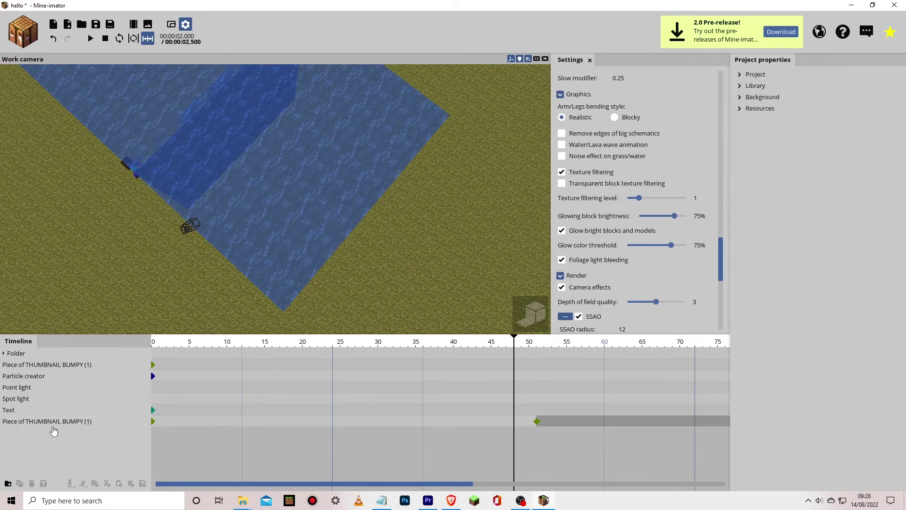
click(16, 24)
click(279, 317)
click(17, 433)
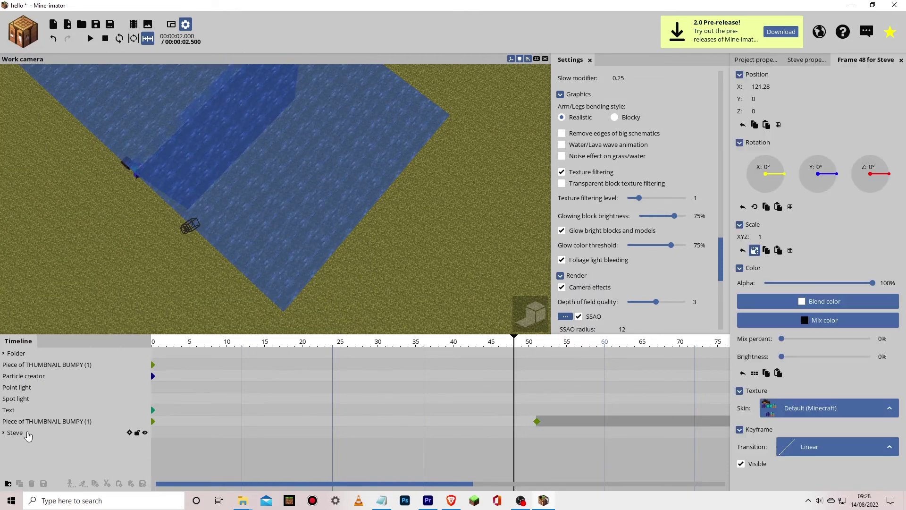
Add a keyframe for Steve at frame 0 and another at frame 16 with the Y position set to 60.85
drag(179, 344, 148, 350)
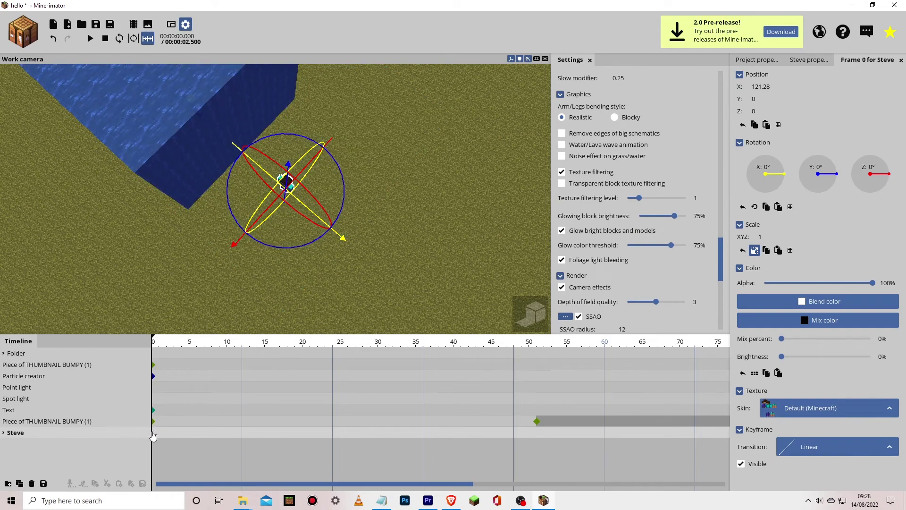
click(153, 433)
click(267, 349)
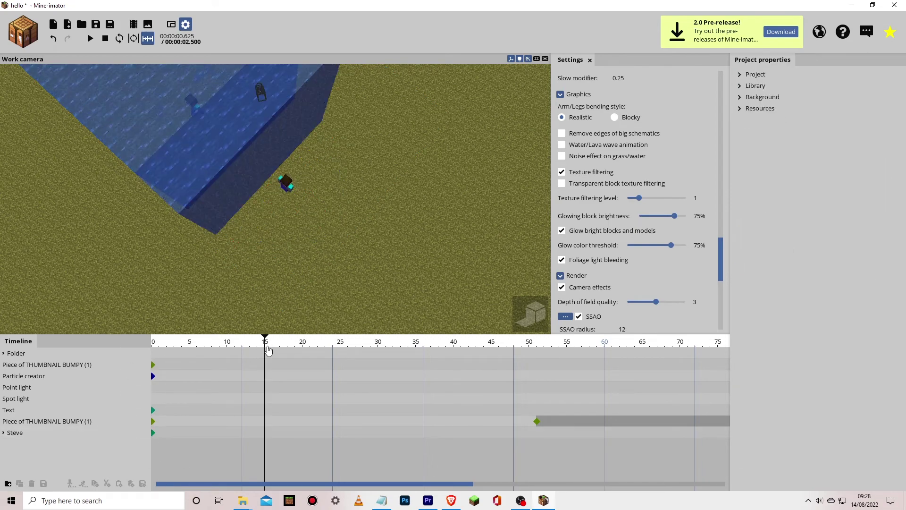
click(269, 425)
click(271, 433)
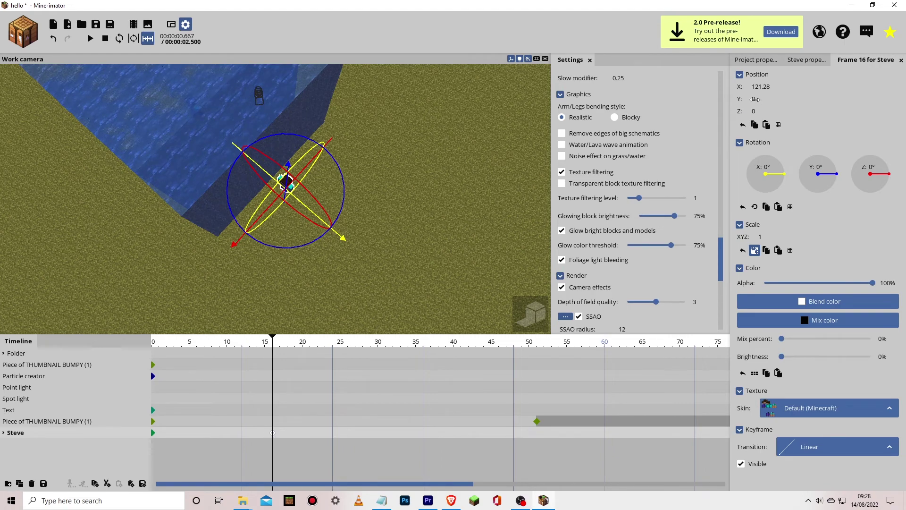
drag(755, 99, 760, 100)
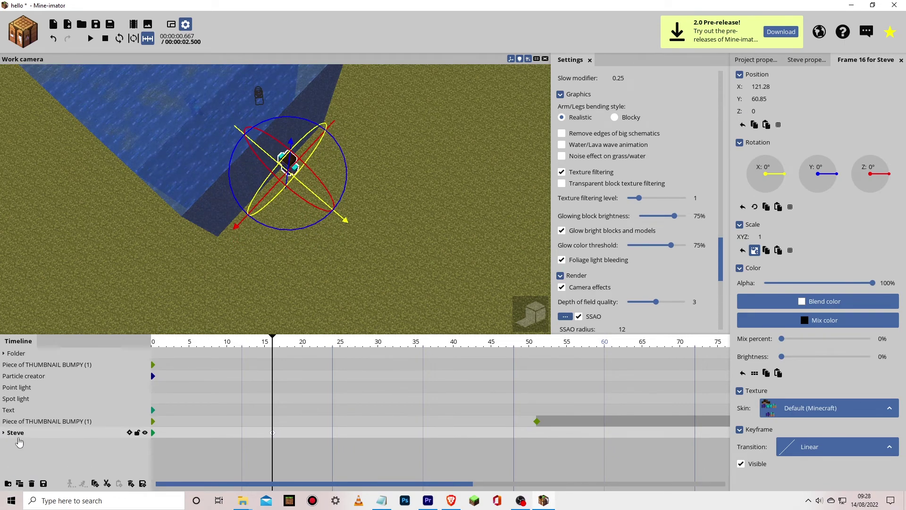
Expand Steve's body parts in the timeline and add a keyframe for the right arm at frame 0
click(3, 433)
click(9, 443)
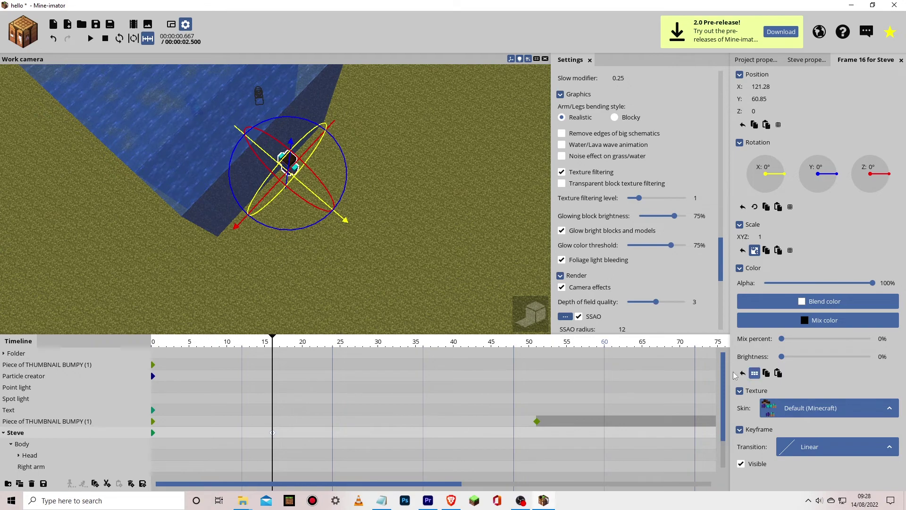
scroll(722, 389, down, 3)
click(47, 431)
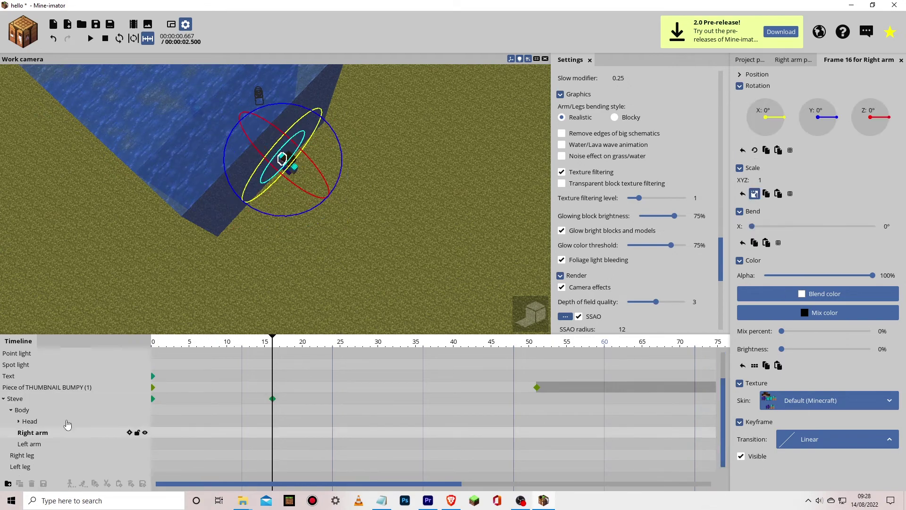
drag(171, 341, 144, 351)
click(154, 432)
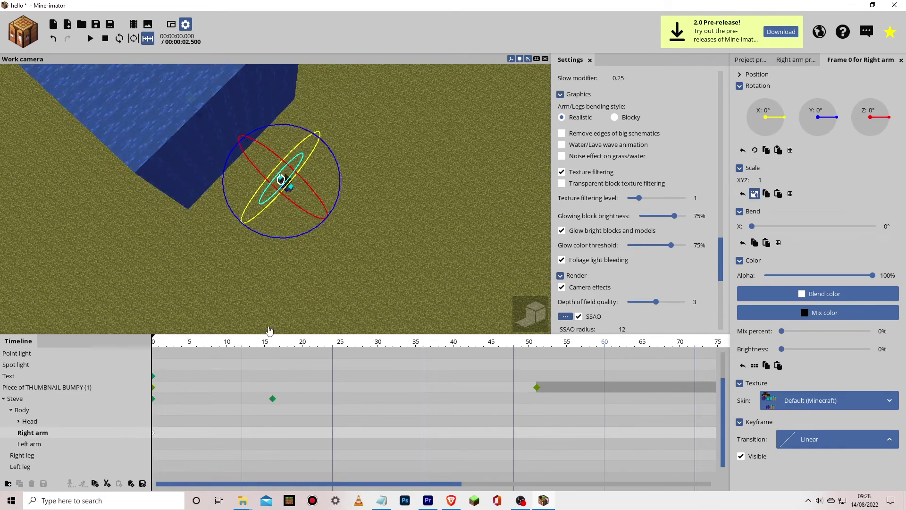
Add a right arm keyframe at frame 16 with the X bend set to 54.50°, and view the arm up close
drag(277, 346, 272, 421)
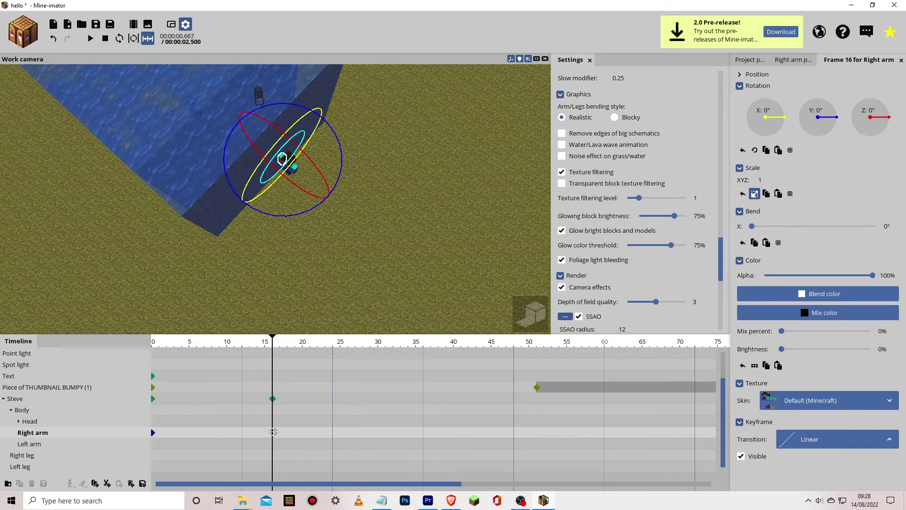
click(797, 60)
click(858, 60)
drag(751, 226, 787, 227)
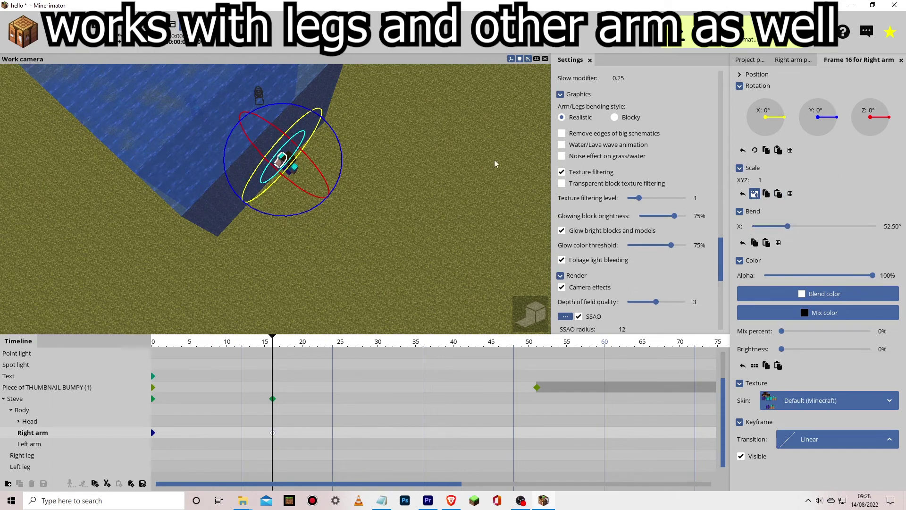
click(259, 243)
scroll(271, 176, up, 8)
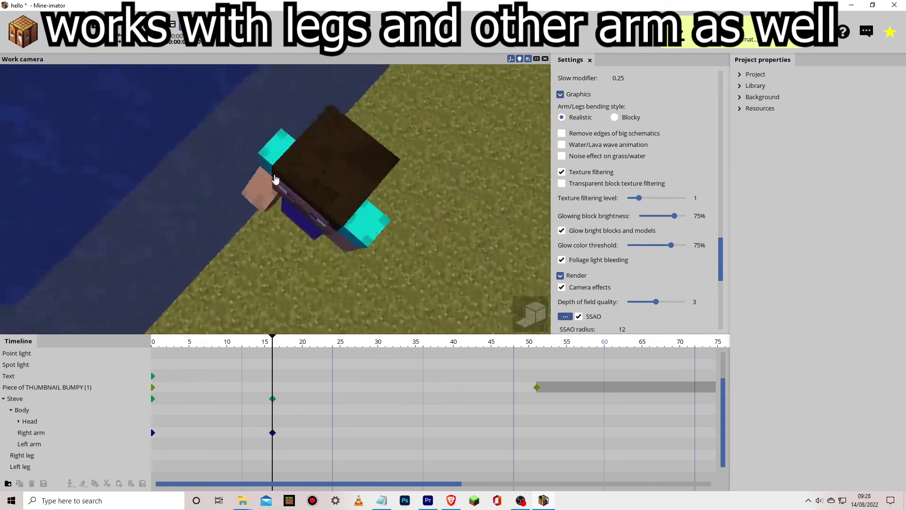
Set the right arm's X rotation to -59.04° and its Y position to 6.98 in the frame 16 keyframe
click(272, 433)
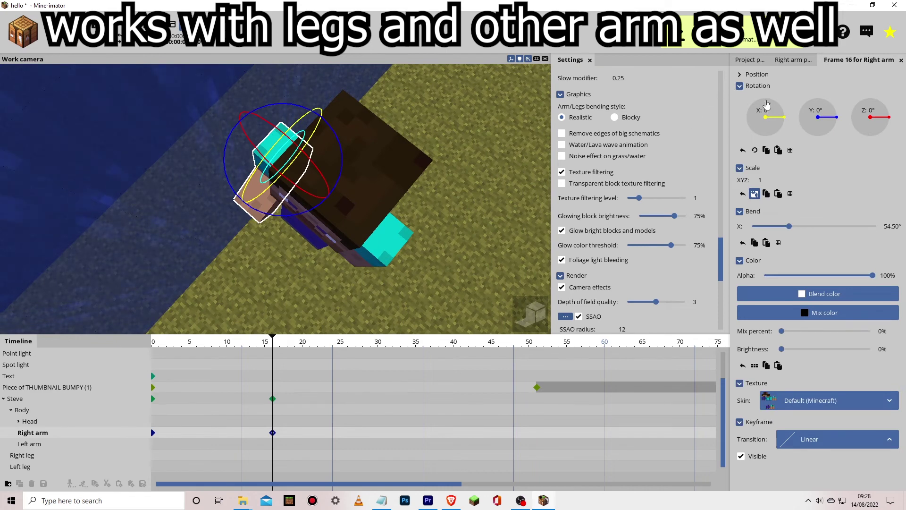
drag(767, 104, 774, 134)
click(750, 74)
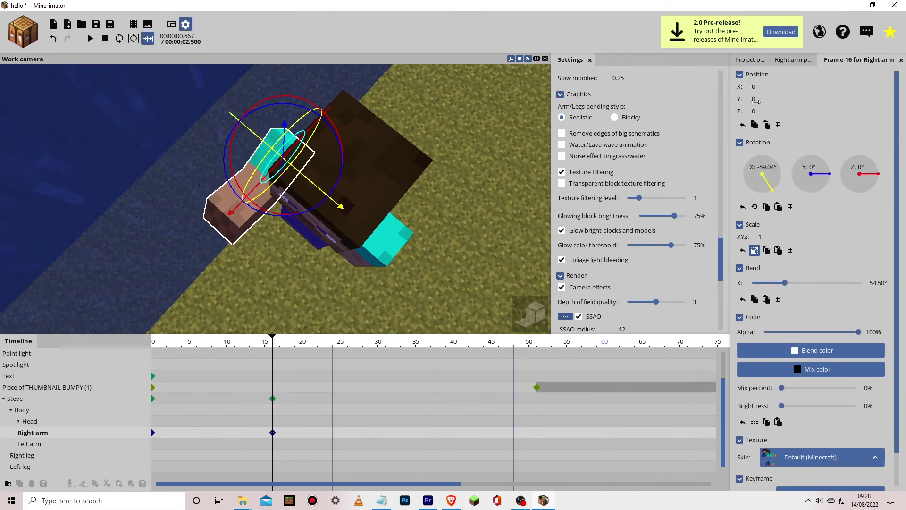
drag(756, 101, 770, 112)
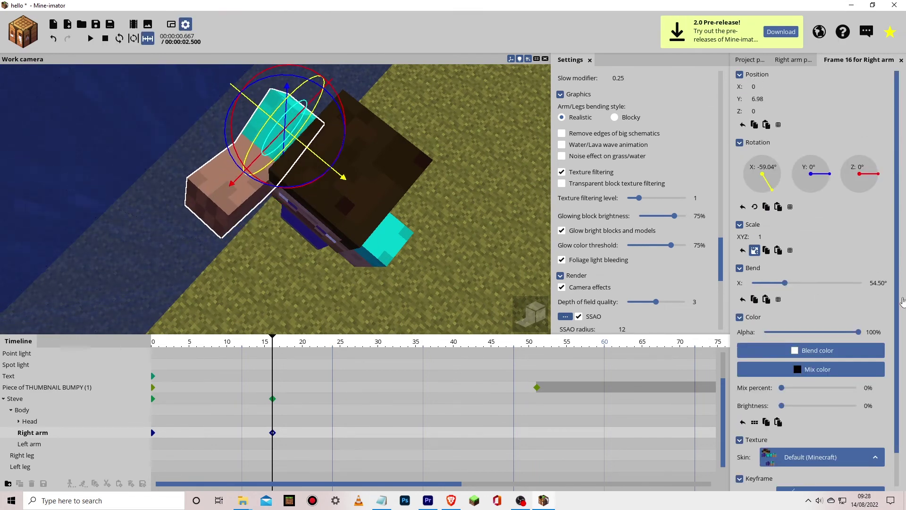
Change the right arm's skin at frame 16 to Skin of shrek, and preview the animation
scroll(850, 439, down, 1)
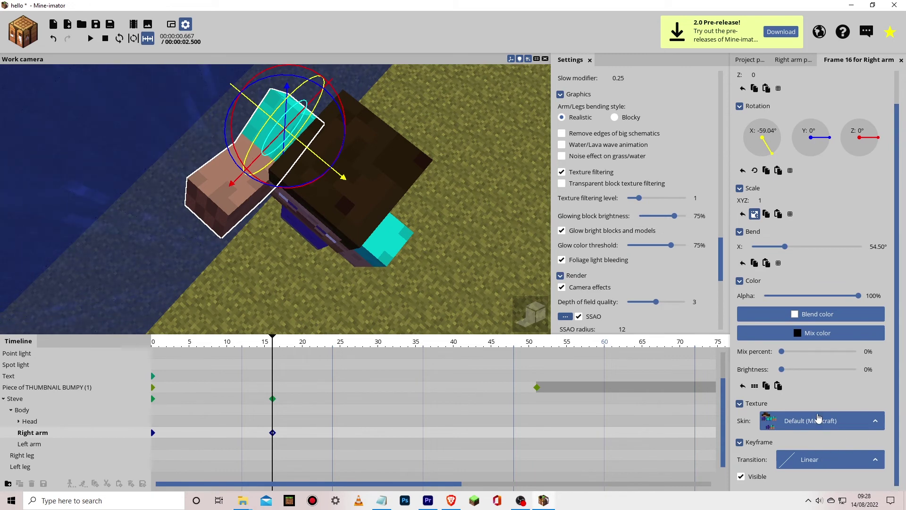
click(818, 419)
click(792, 403)
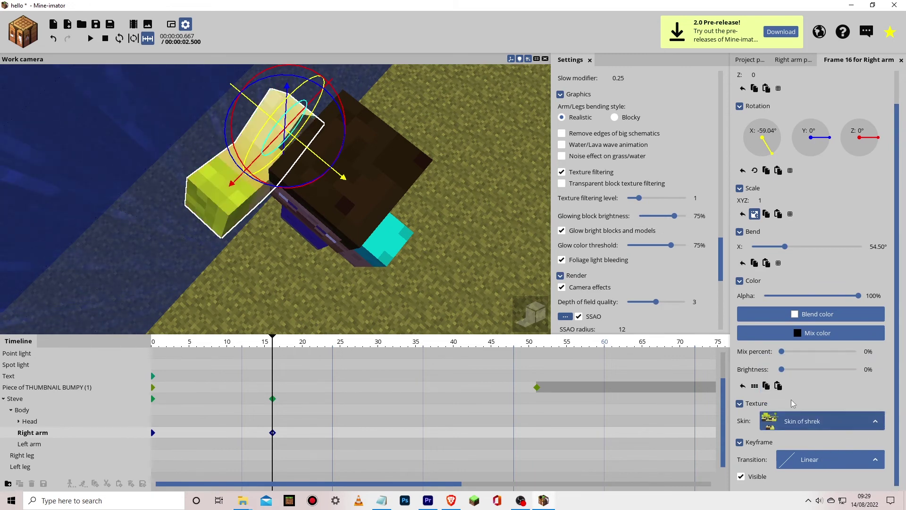
key(space)
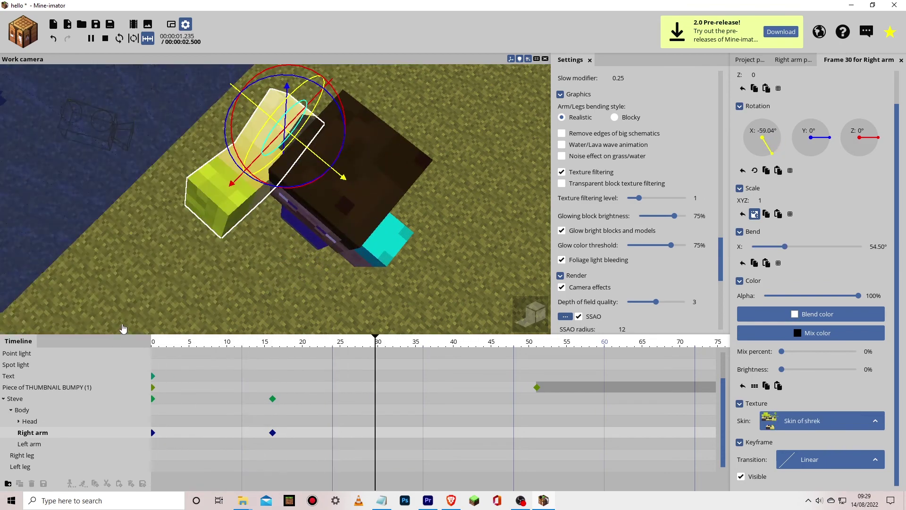
key(space)
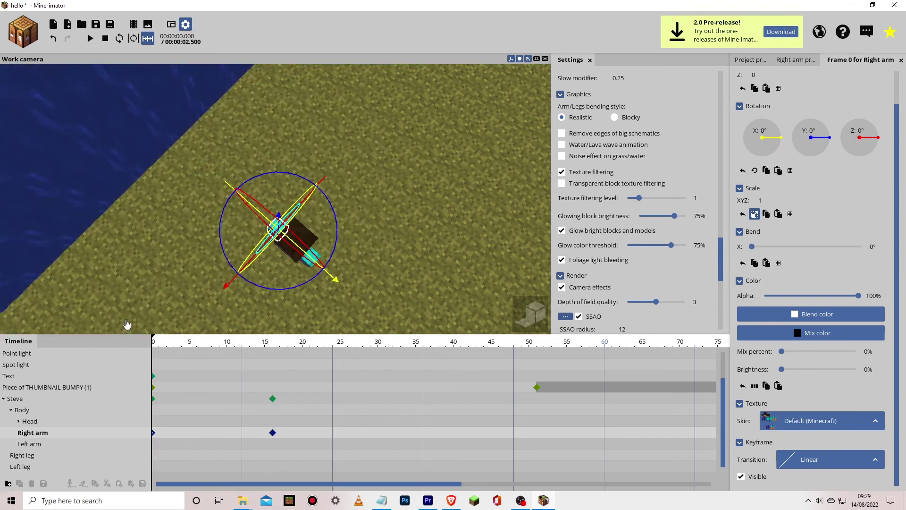
Enable Water/Lava wave animation in the Graphics settings and examine the water block in the scene
click(565, 146)
scroll(297, 124, down, 4)
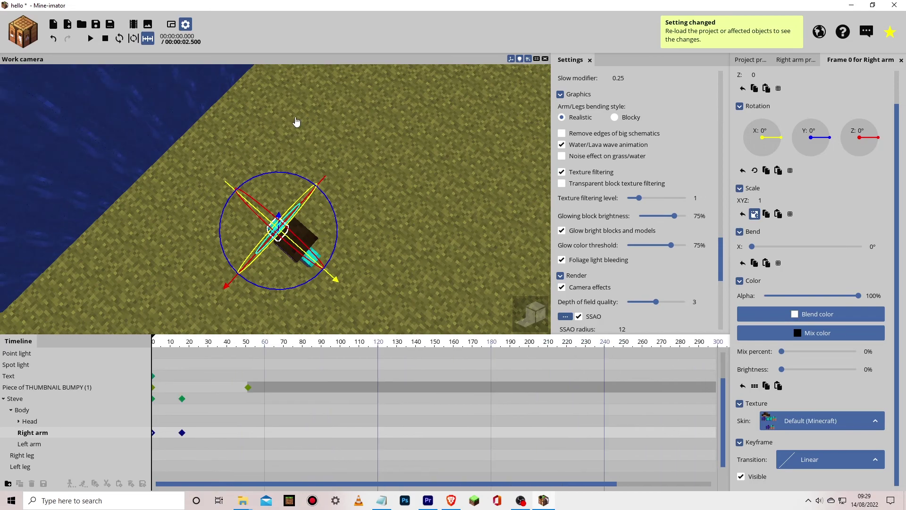
click(296, 119)
scroll(296, 119, down, 4)
scroll(296, 121, down, 4)
scroll(120, 147, up, 3)
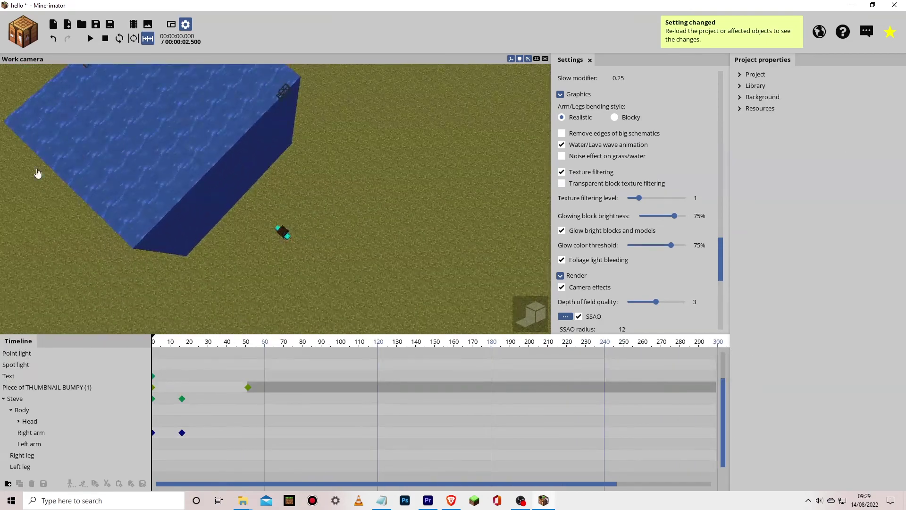
drag(37, 174, 132, 174)
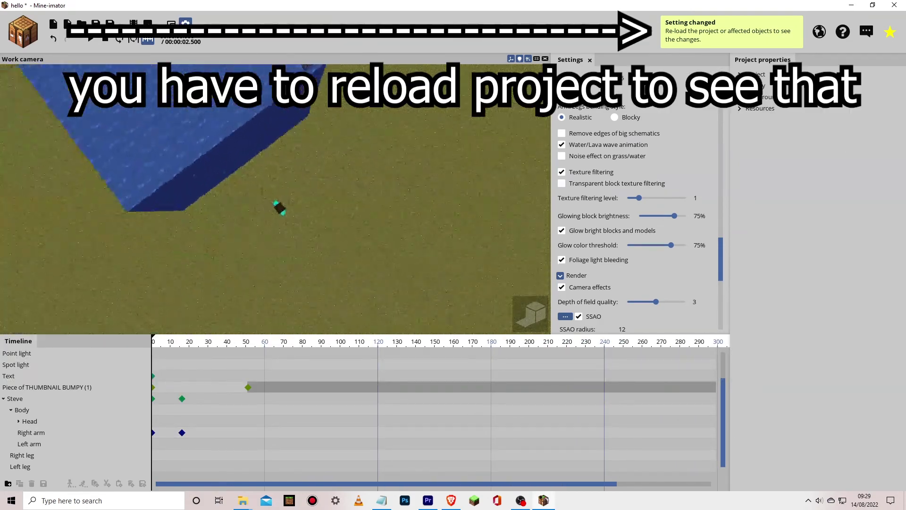
Set the arm and leg bending style to Blocky and the shadow blur quality to 27
click(614, 117)
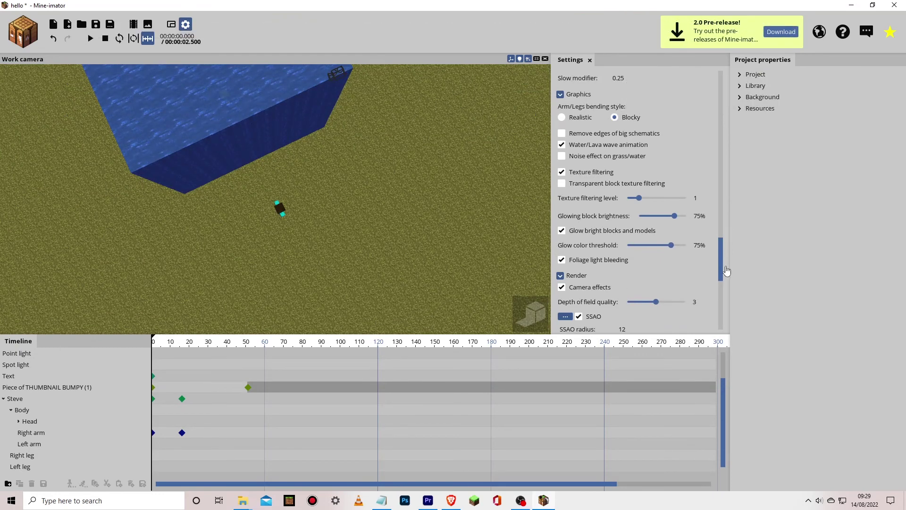
scroll(727, 270, down, 10)
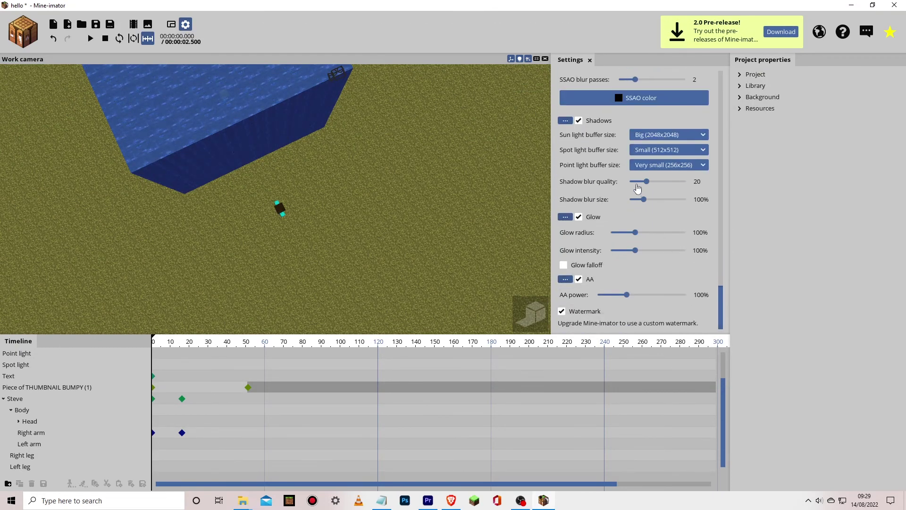
drag(654, 183, 658, 183)
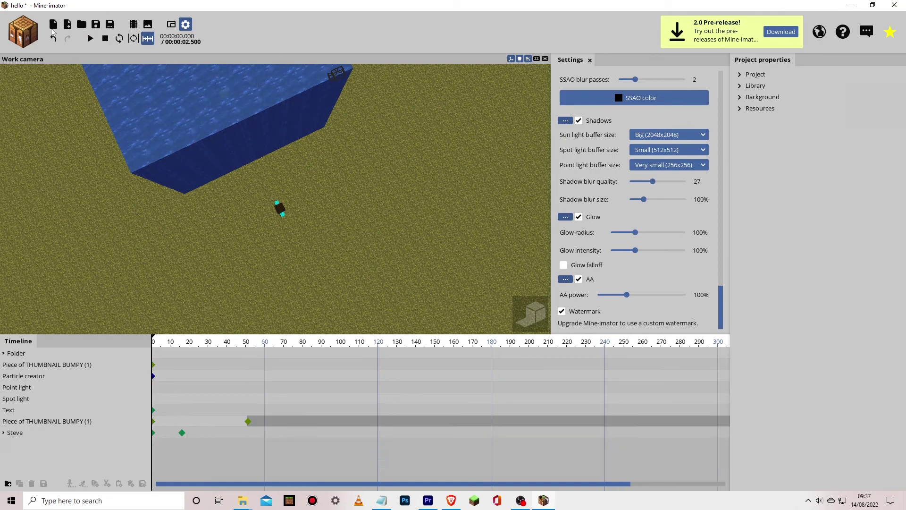
Create an audio track from the workbench and set its parent to Steve
click(17, 38)
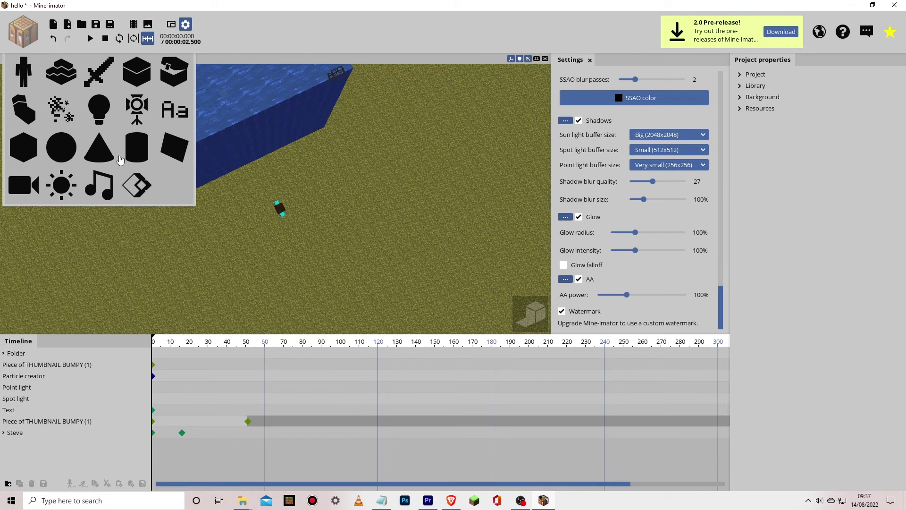
click(99, 184)
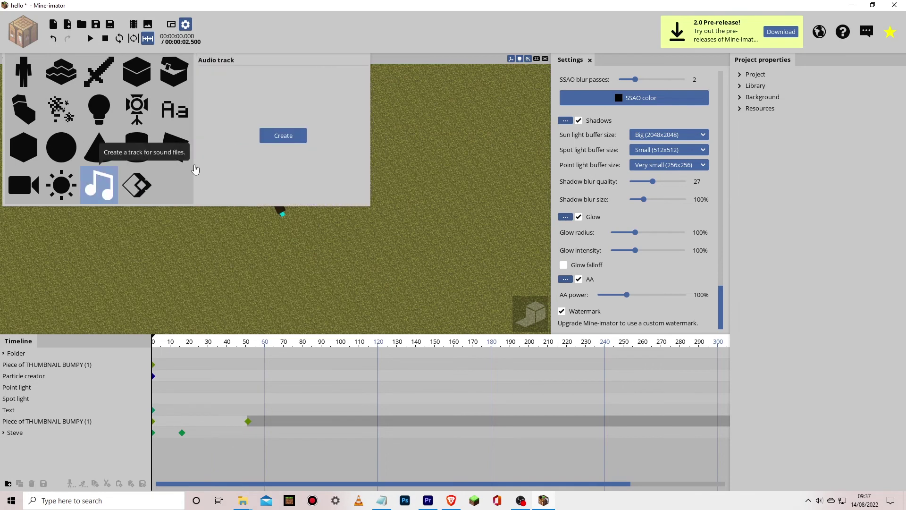
click(282, 136)
click(97, 447)
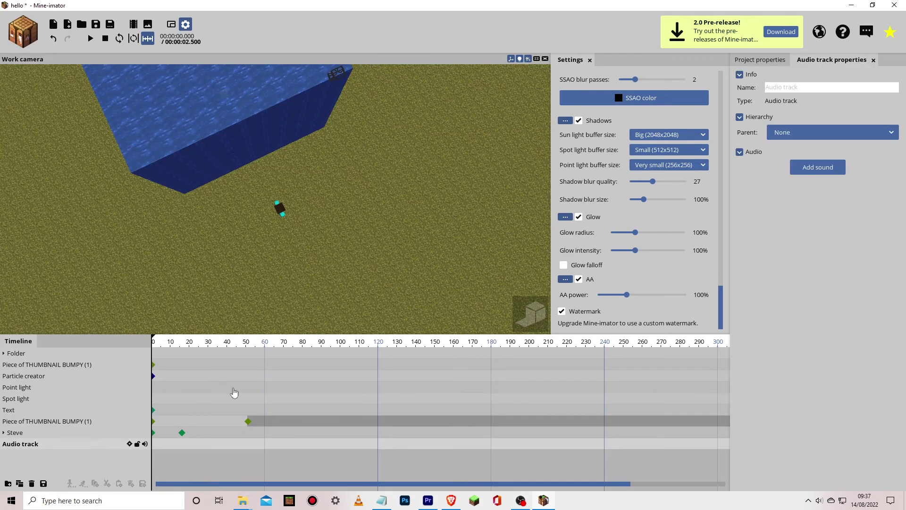
click(784, 86)
click(786, 142)
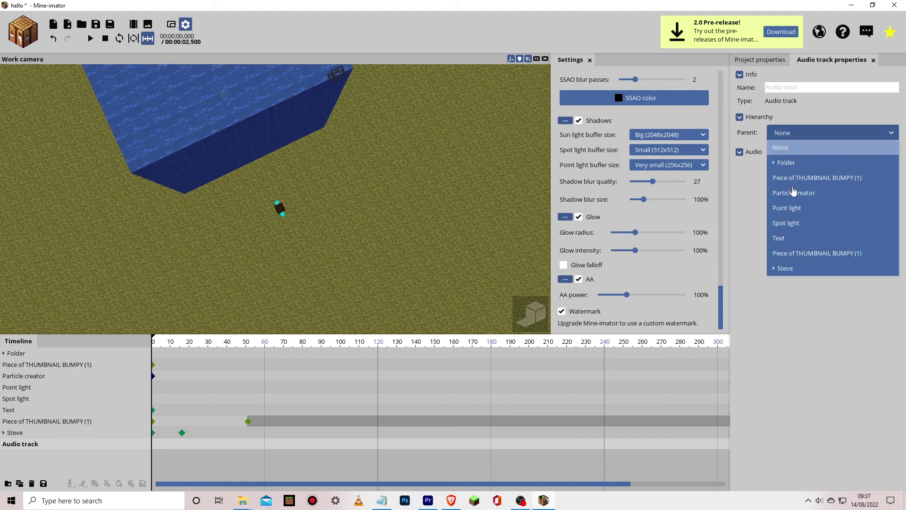
click(791, 269)
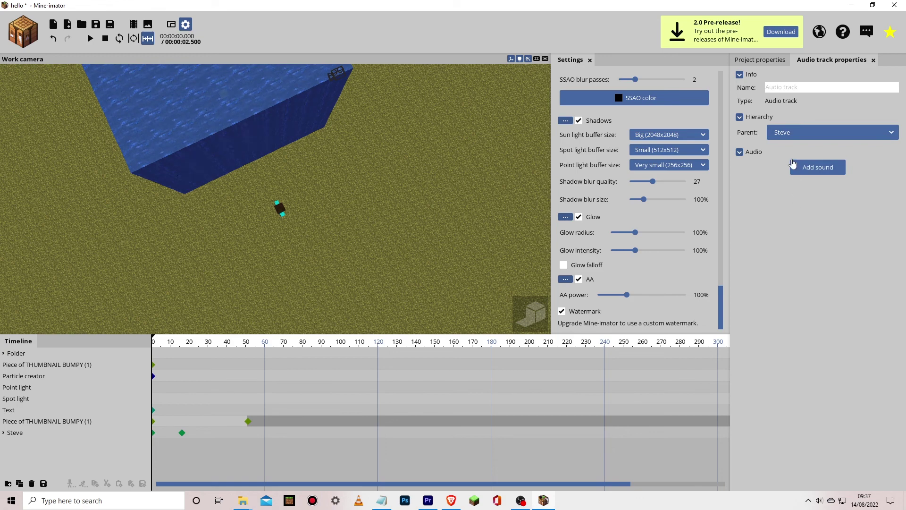
click(803, 174)
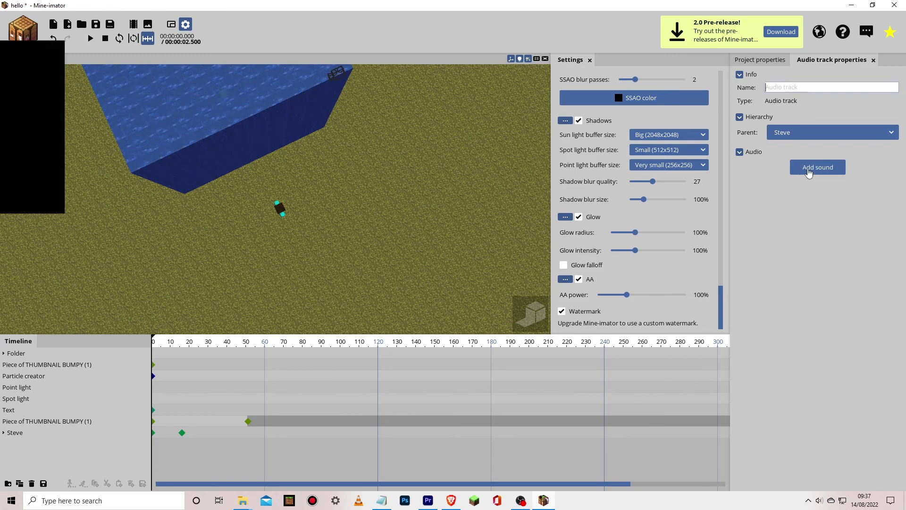
click(809, 172)
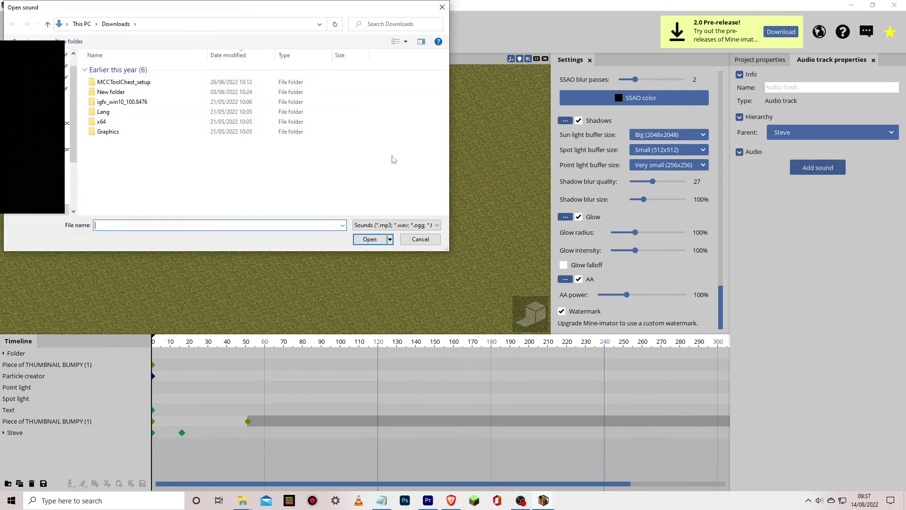
click(442, 7)
Search Windows for "v" and launch the matching program
click(57, 500)
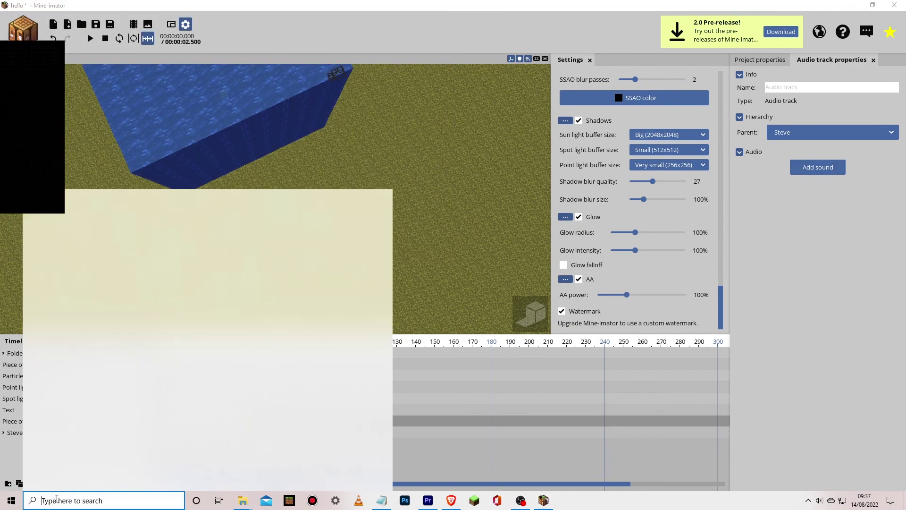
text(v)
click(125, 239)
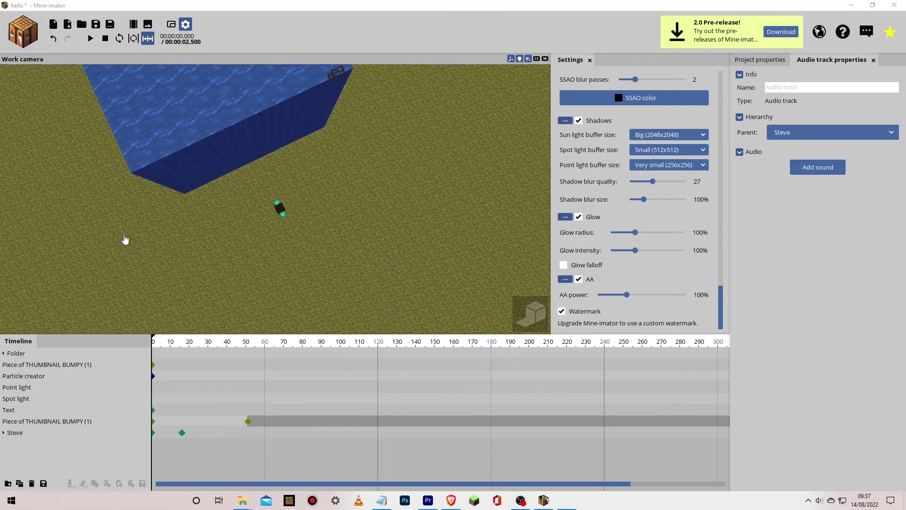